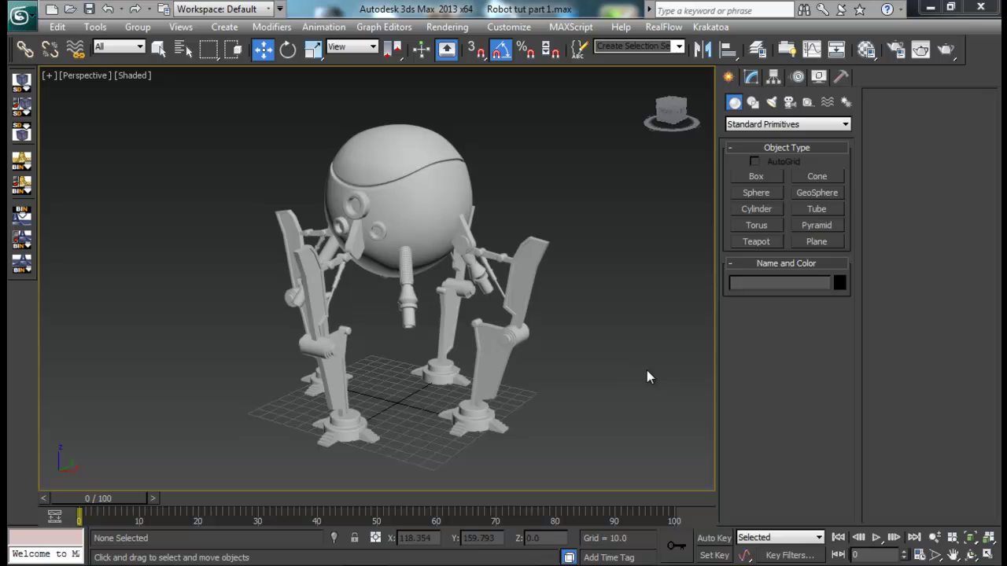
Step: Orbit around the robot and open the Material Editor, moving it aside
{"action": "middle_click_drag", "start_coordinate": [531, 364], "coordinate": [538, 344], "text": "alt"}
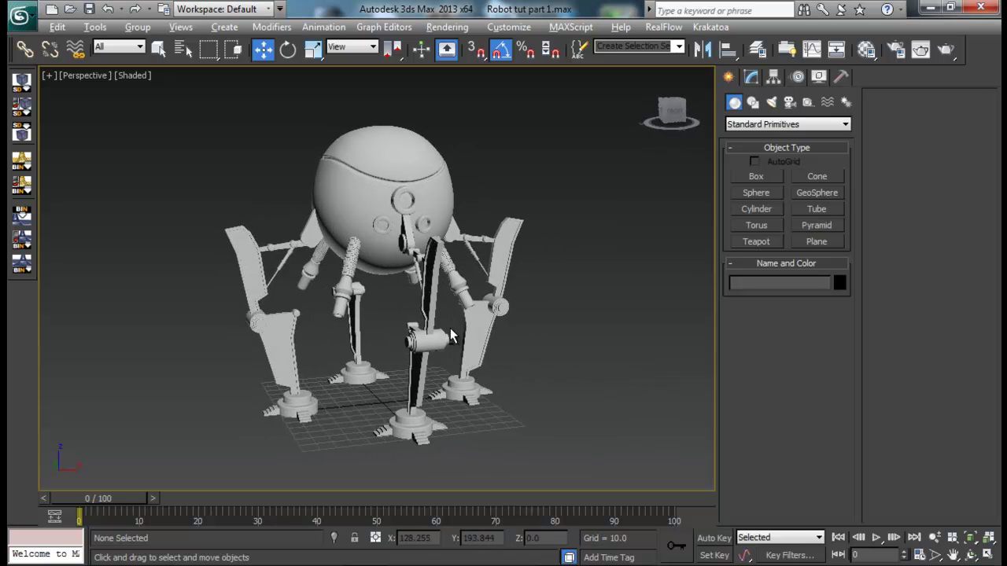
{"action": "middle_click_drag", "start_coordinate": [450, 336], "coordinate": [476, 352], "text": "alt"}
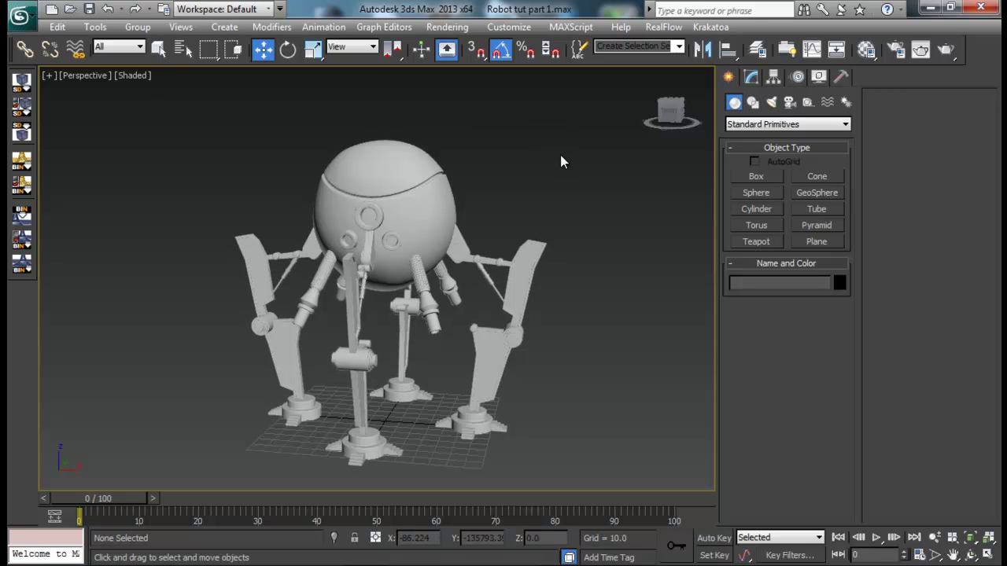
{"action": "left_click", "coordinate": [866, 49]}
{"action": "left_click_drag", "start_coordinate": [578, 56], "coordinate": [719, 67]}
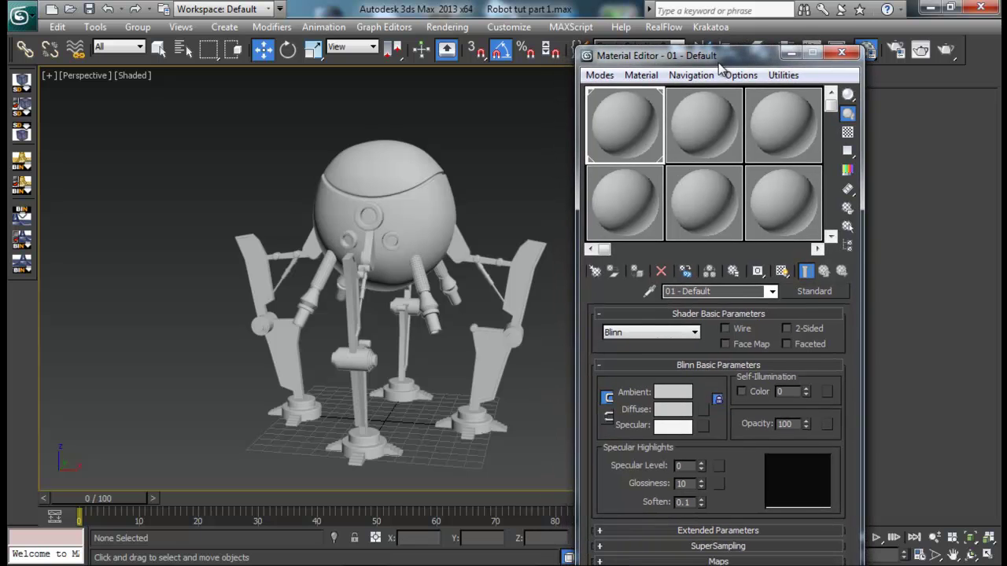
Step: Review Render Setup's V-Ray tab, then bring up the material types for slot 1
{"action": "left_click", "coordinate": [896, 49]}
{"action": "left_click", "coordinate": [544, 129]}
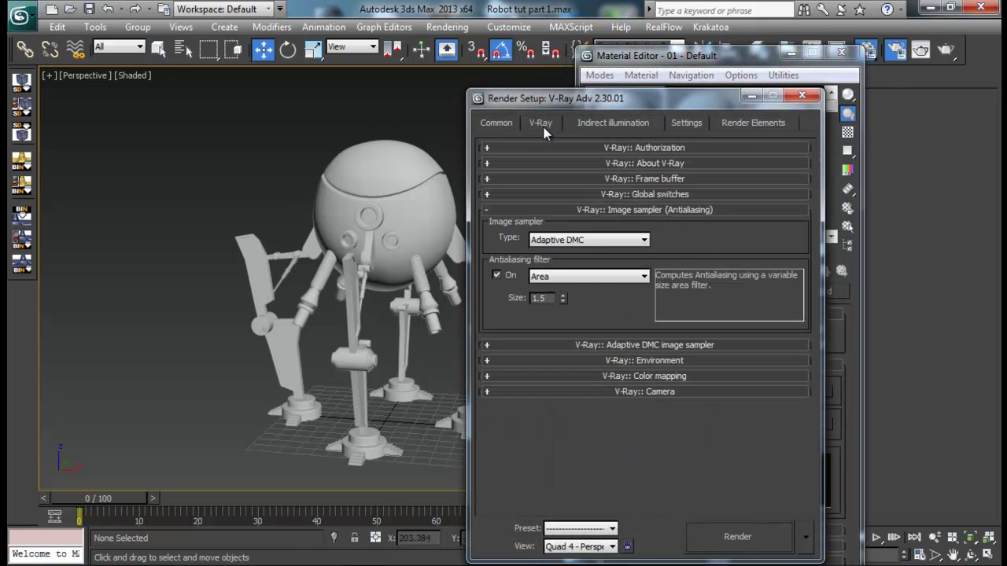
{"action": "left_click", "coordinate": [499, 124]}
{"action": "left_click", "coordinate": [802, 95]}
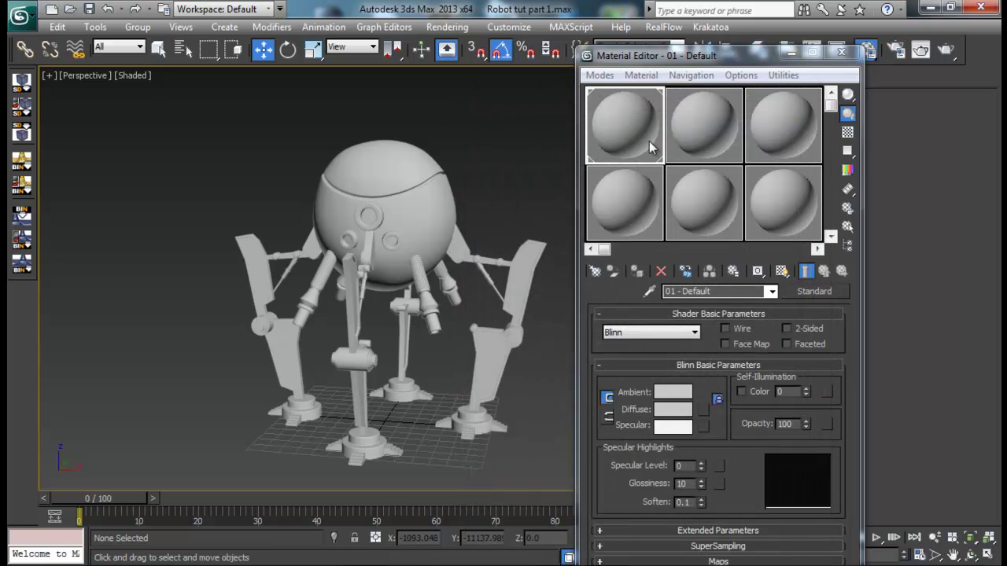
{"action": "left_click", "coordinate": [811, 292]}
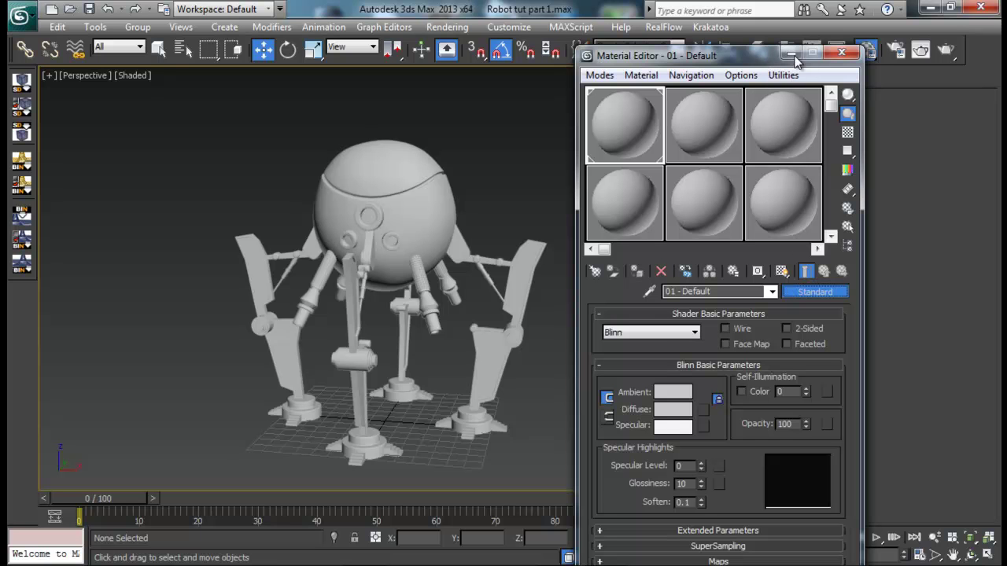
Step: Make the first material a VRayMtl with a white diffuse colour
{"action": "left_click_drag", "start_coordinate": [681, 175], "coordinate": [297, 58]}
{"action": "scroll", "coordinate": [271, 427], "scroll_direction": "down", "scroll_amount": 2}
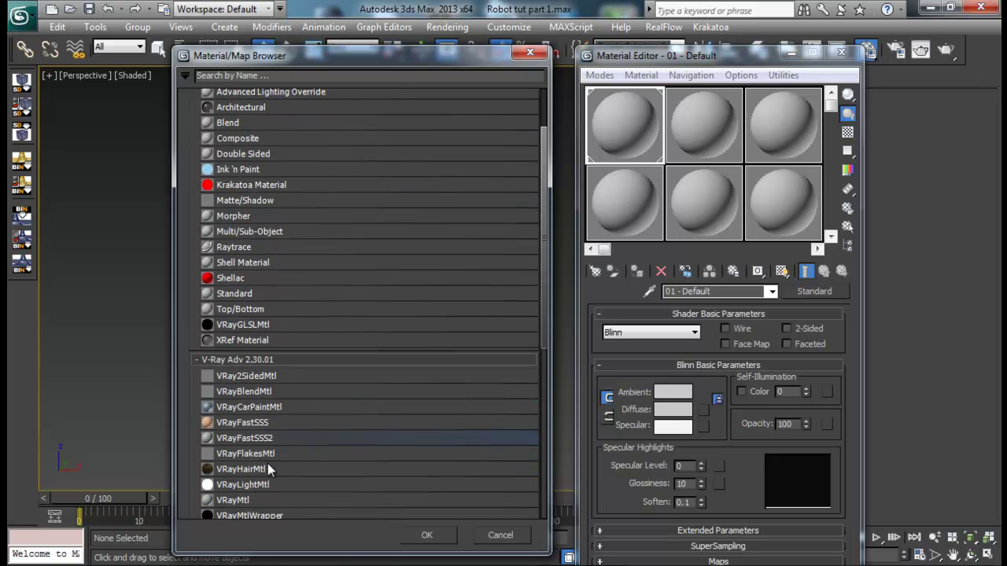
{"action": "double_click", "coordinate": [250, 504]}
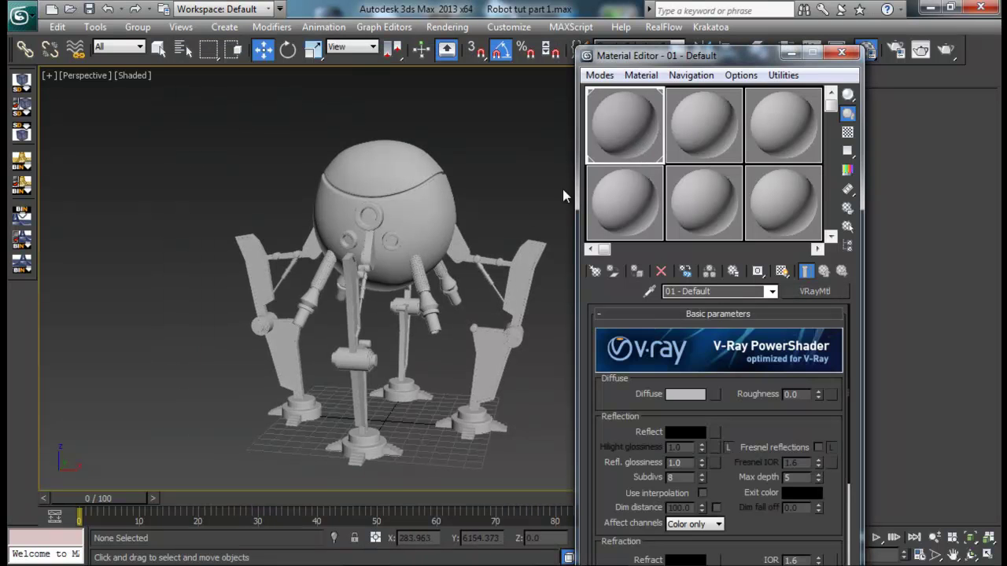
{"action": "middle_click_drag", "start_coordinate": [519, 206], "coordinate": [396, 204], "text": "alt"}
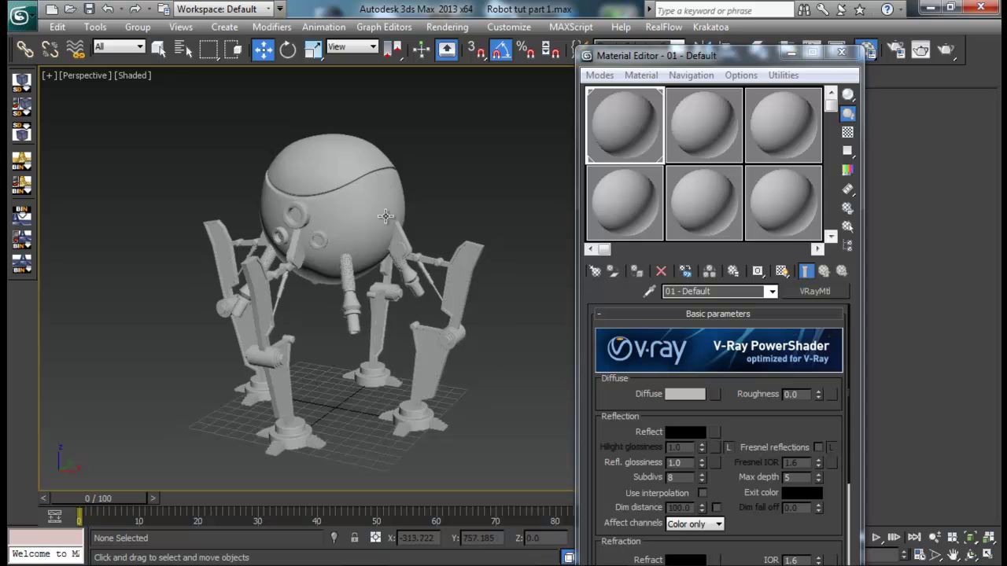
{"action": "key", "text": "alt+Tab"}
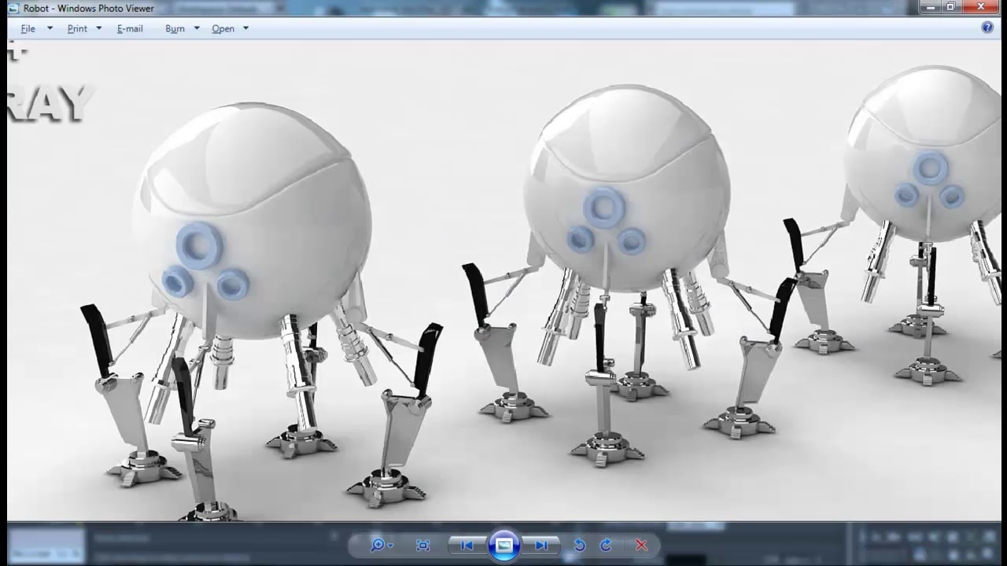
{"action": "key", "text": "alt+Tab"}
{"action": "left_click", "coordinate": [685, 393]}
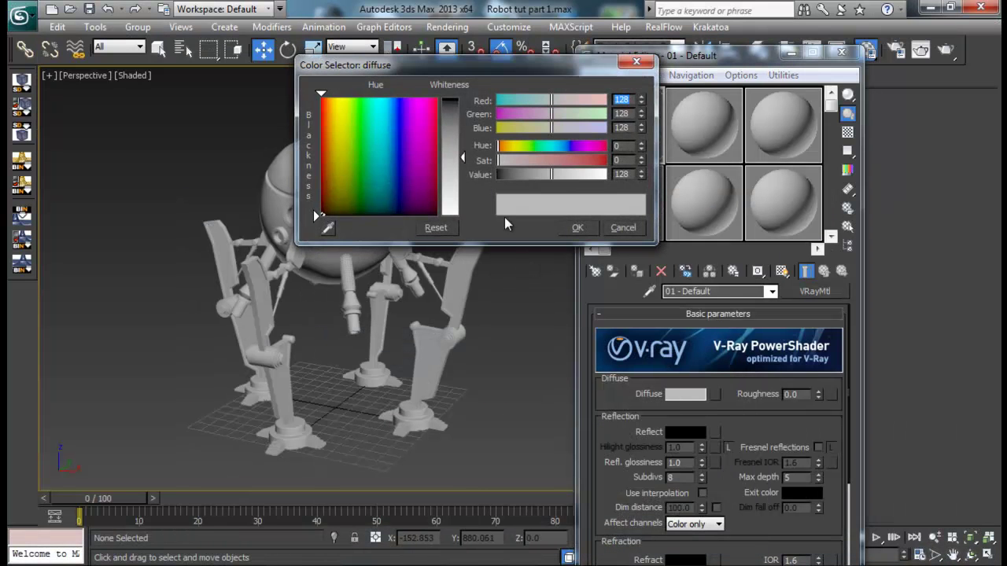
{"action": "left_click_drag", "start_coordinate": [462, 157], "coordinate": [466, 211]}
{"action": "left_click", "coordinate": [571, 231]}
Step: Give it a grey reflection with 0.95 glossiness and 12 subdivs
{"action": "scroll", "coordinate": [610, 337], "scroll_direction": "down", "scroll_amount": 3}
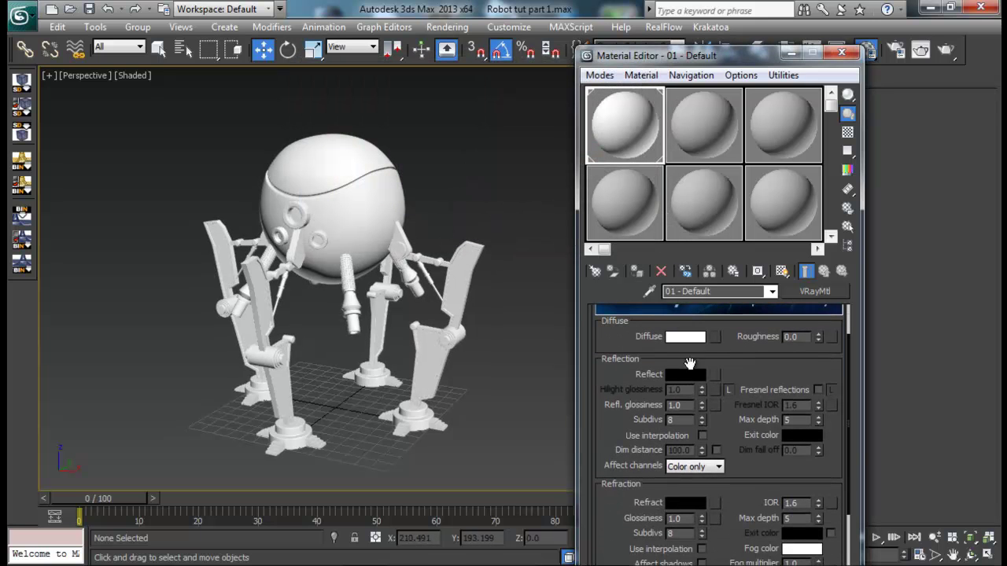
{"action": "left_click", "coordinate": [684, 374]}
{"action": "mouse_move", "coordinate": [464, 102]}
{"action": "left_mouse_down"}
{"action": "mouse_move", "coordinate": [464, 152]}
{"action": "mouse_move", "coordinate": [462, 113]}
{"action": "left_mouse_up"}
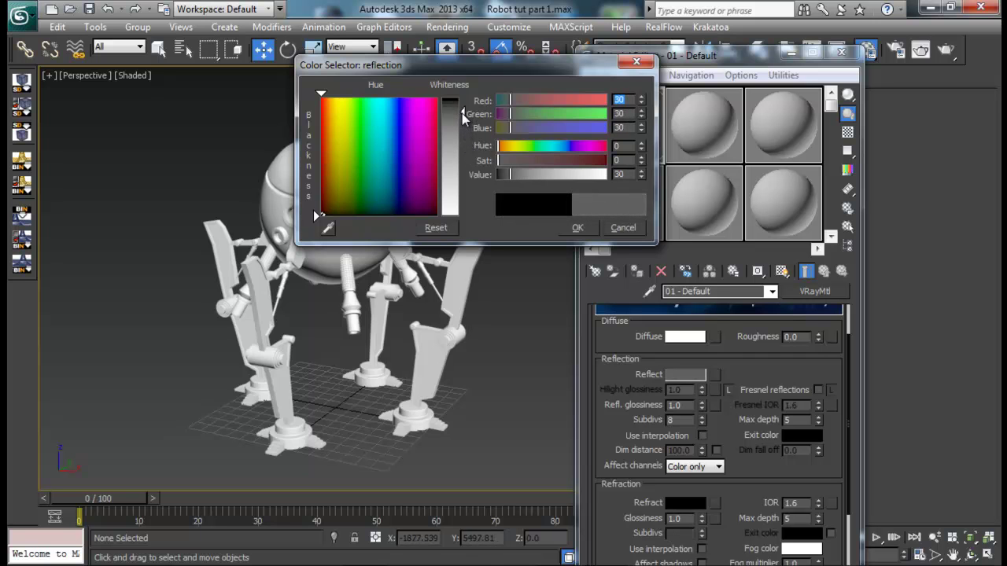
{"action": "left_click", "coordinate": [576, 228]}
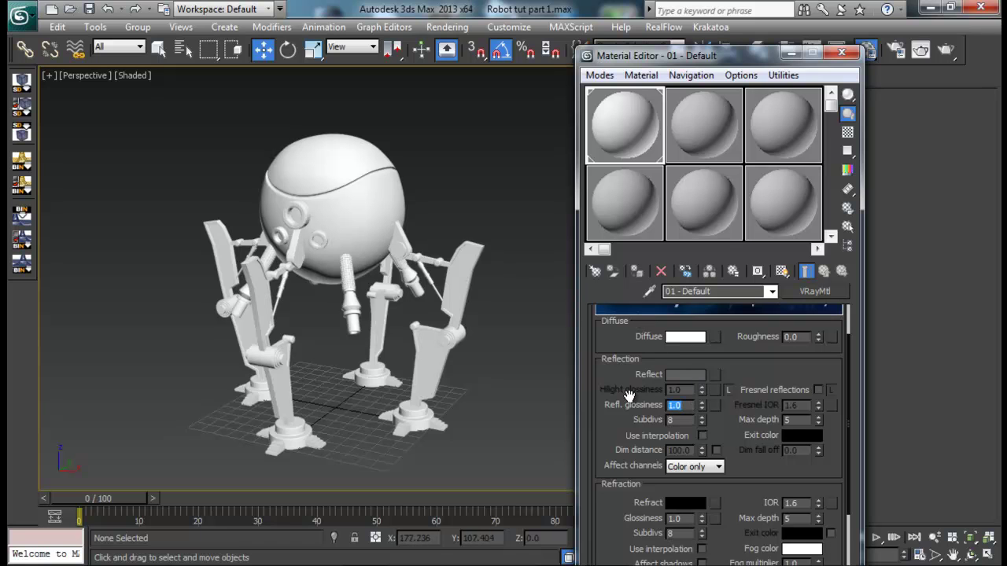
{"action": "type", "text": "0.95"}
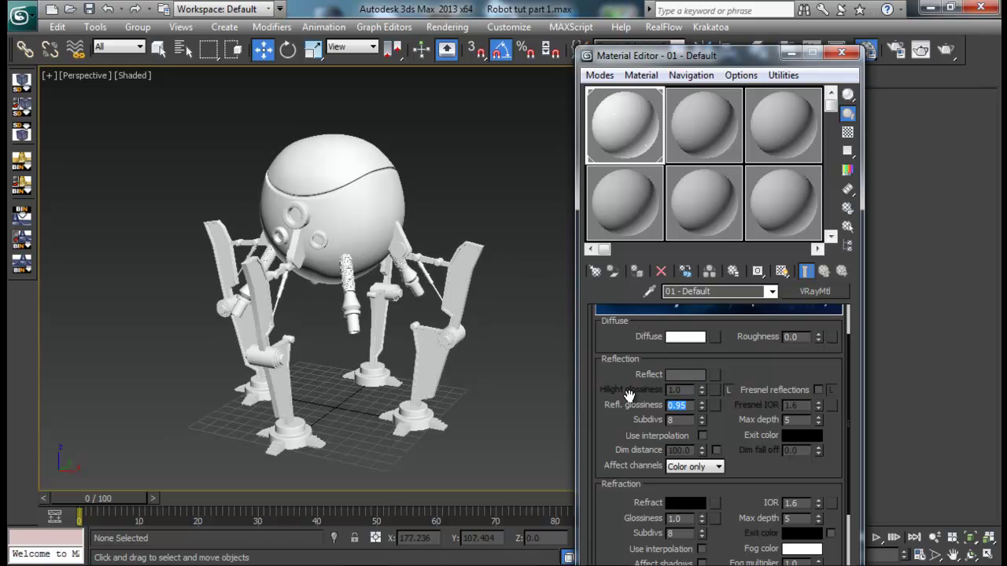
{"action": "left_click_drag", "start_coordinate": [731, 427], "coordinate": [731, 383]}
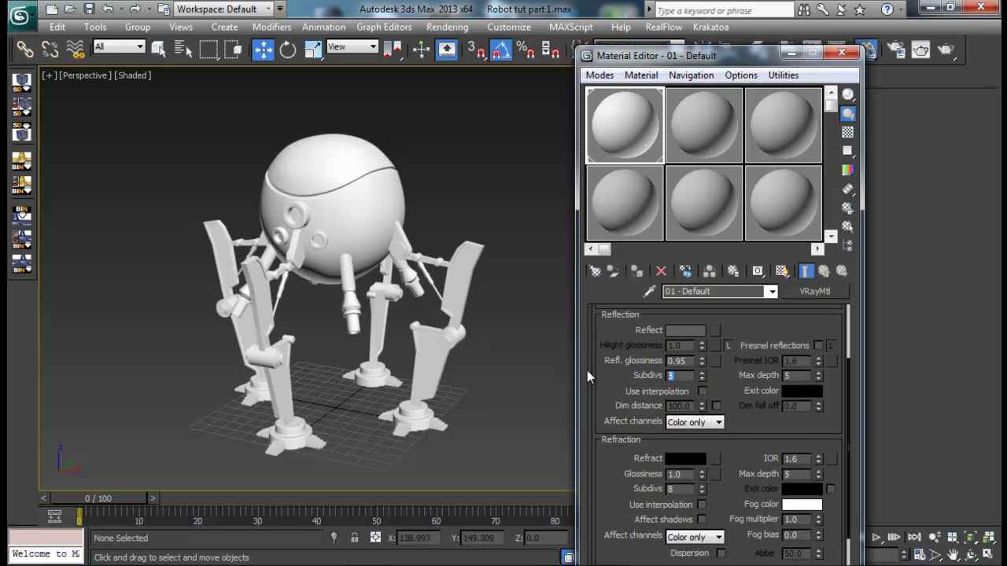
{"action": "type", "text": "12"}
{"action": "key", "text": "Return"}
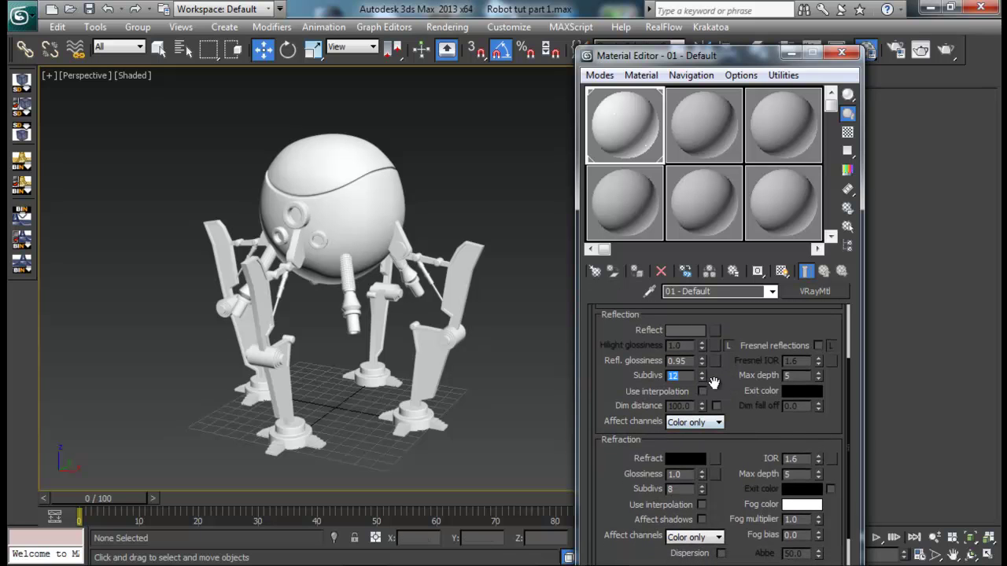
{"action": "left_click_drag", "start_coordinate": [712, 382], "coordinate": [714, 363]}
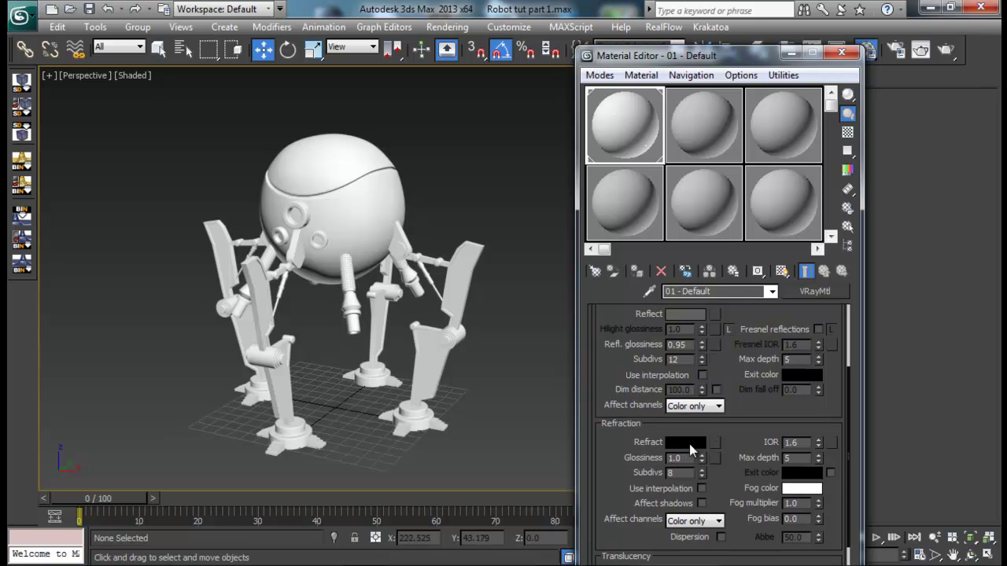
Step: Set the refraction colour to pure black and apply the white material to the robot
{"action": "left_click", "coordinate": [690, 449]}
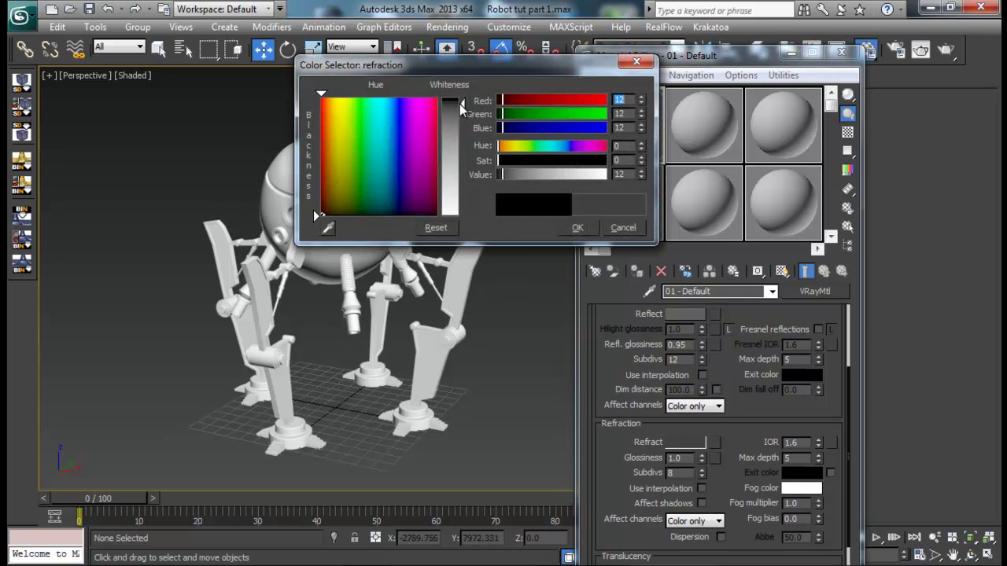
{"action": "left_click", "coordinate": [459, 106]}
{"action": "left_click", "coordinate": [578, 227]}
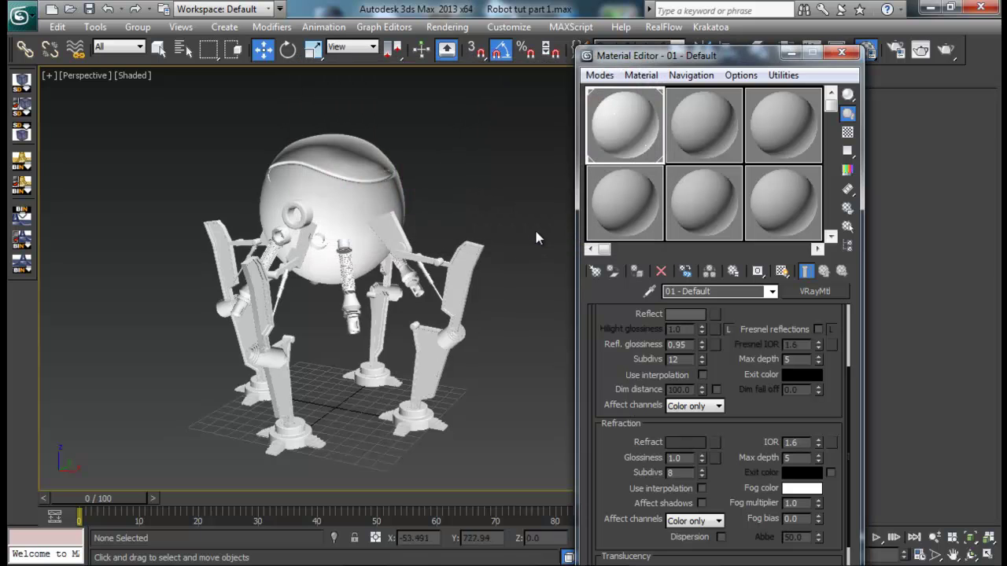
{"action": "mouse_move", "coordinate": [375, 199]}
{"action": "middle_mouse_down", "text": "alt"}
{"action": "mouse_move", "coordinate": [465, 225]}
{"action": "mouse_move", "coordinate": [530, 196]}
{"action": "mouse_move", "coordinate": [439, 226]}
{"action": "mouse_move", "coordinate": [352, 180]}
{"action": "mouse_move", "coordinate": [386, 201]}
{"action": "middle_mouse_up", "text": "alt"}
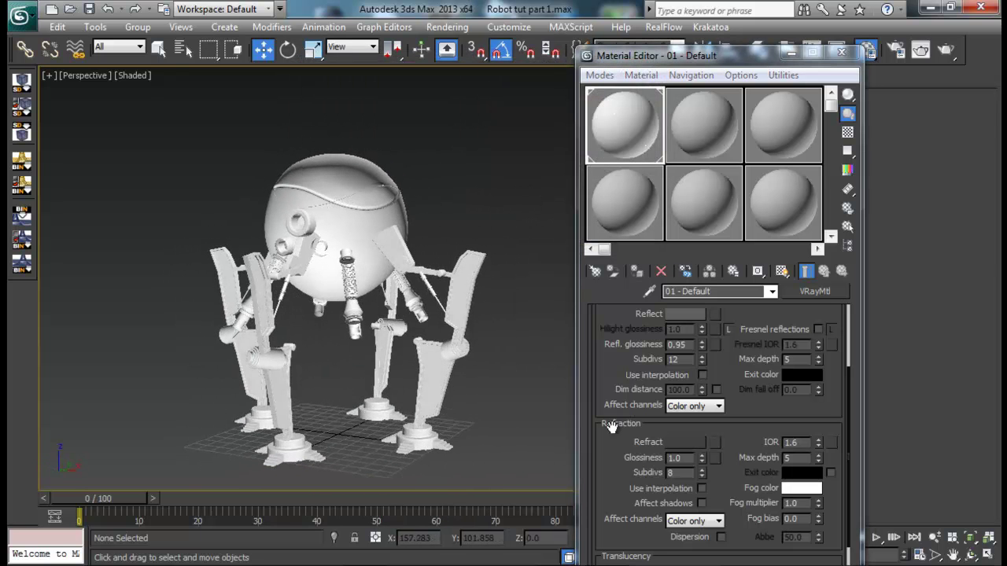
{"action": "left_click", "coordinate": [684, 442]}
{"action": "left_click_drag", "start_coordinate": [460, 105], "coordinate": [461, 213]}
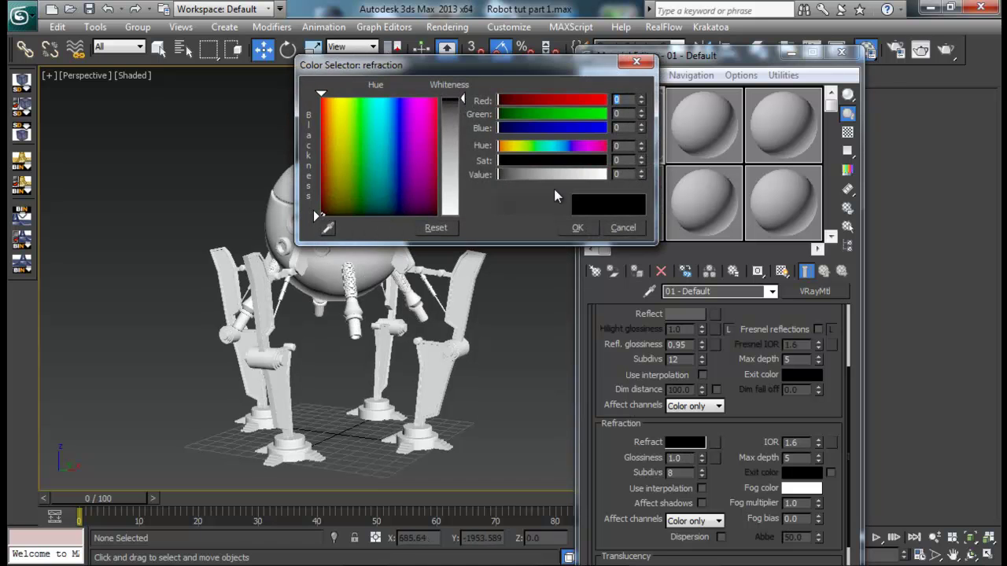
{"action": "left_click", "coordinate": [577, 228]}
{"action": "left_click_drag", "start_coordinate": [741, 423], "coordinate": [665, 375]}
{"action": "left_click_drag", "start_coordinate": [603, 147], "coordinate": [389, 202]}
{"action": "middle_click_drag", "start_coordinate": [431, 202], "coordinate": [472, 216], "text": "alt"}
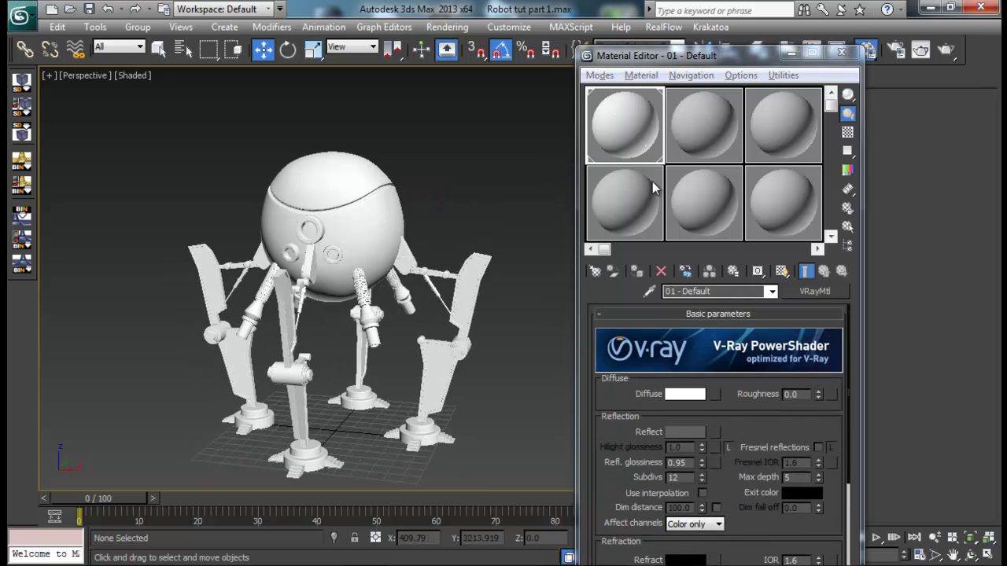
Step: Make the second slot a VRayMtl with a light-blue diffuse colour
{"action": "left_click", "coordinate": [706, 155]}
{"action": "left_click", "coordinate": [810, 293]}
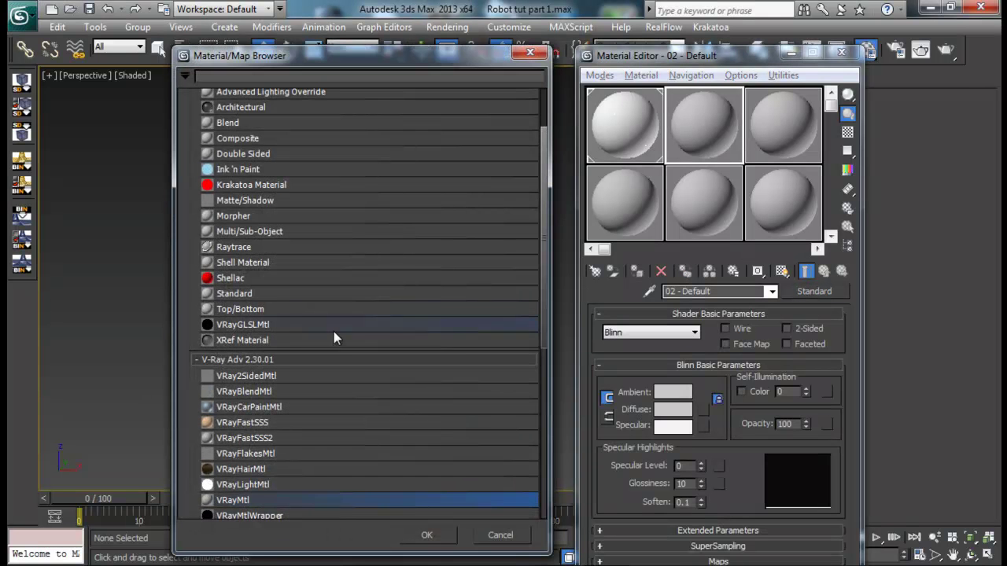
{"action": "double_click", "coordinate": [261, 498]}
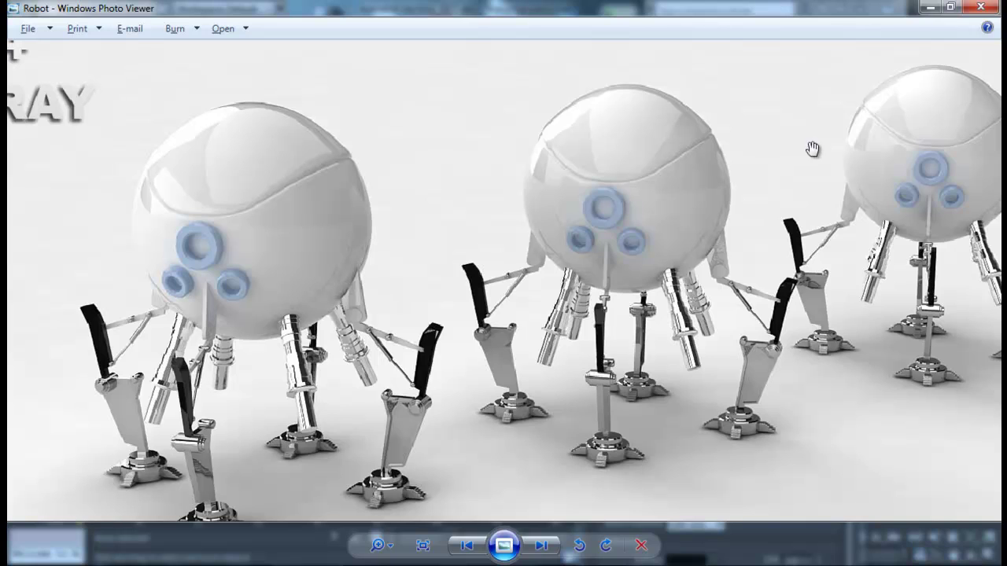
{"action": "left_click", "coordinate": [950, 13]}
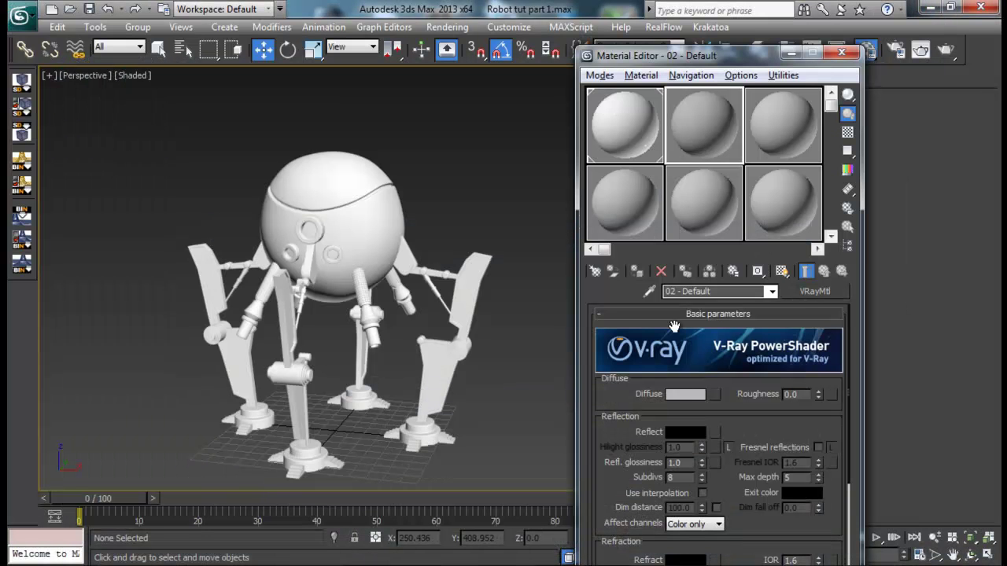
{"action": "left_click", "coordinate": [685, 395]}
{"action": "left_click_drag", "start_coordinate": [535, 140], "coordinate": [556, 145]}
{"action": "left_click", "coordinate": [385, 101]}
{"action": "left_click", "coordinate": [451, 124]}
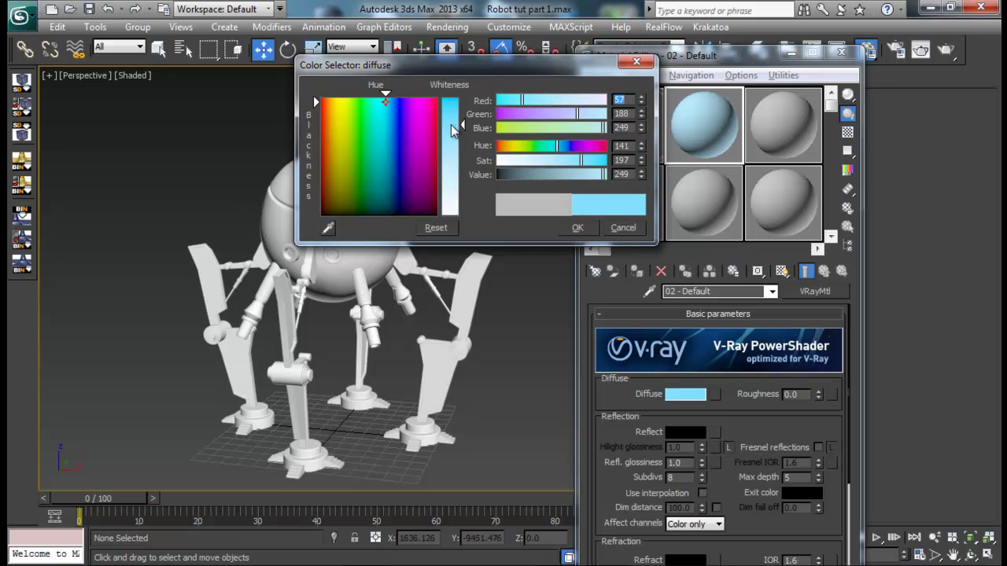
{"action": "left_click", "coordinate": [575, 175]}
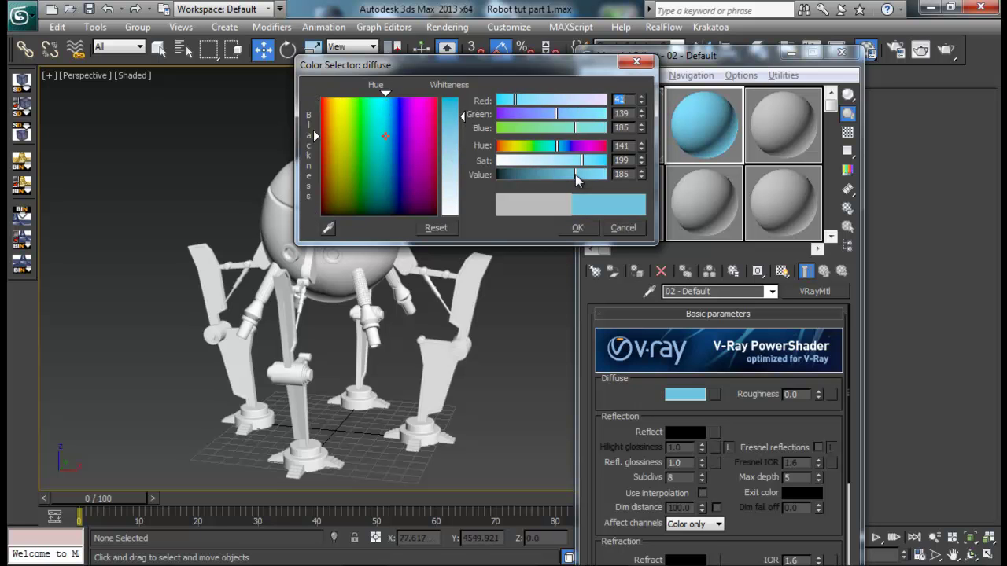
{"action": "left_click", "coordinate": [578, 228]}
Step: Give it a dark grey reflection (RGB 22), 0.8 glossiness and 20 subdivs
{"action": "left_click", "coordinate": [686, 432]}
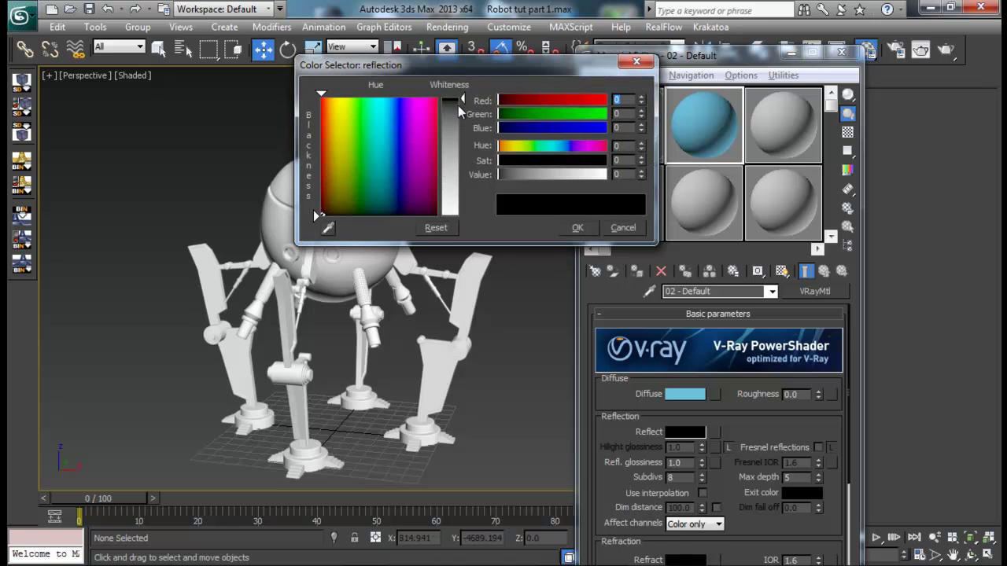
{"action": "left_click_drag", "start_coordinate": [457, 105], "coordinate": [461, 109]}
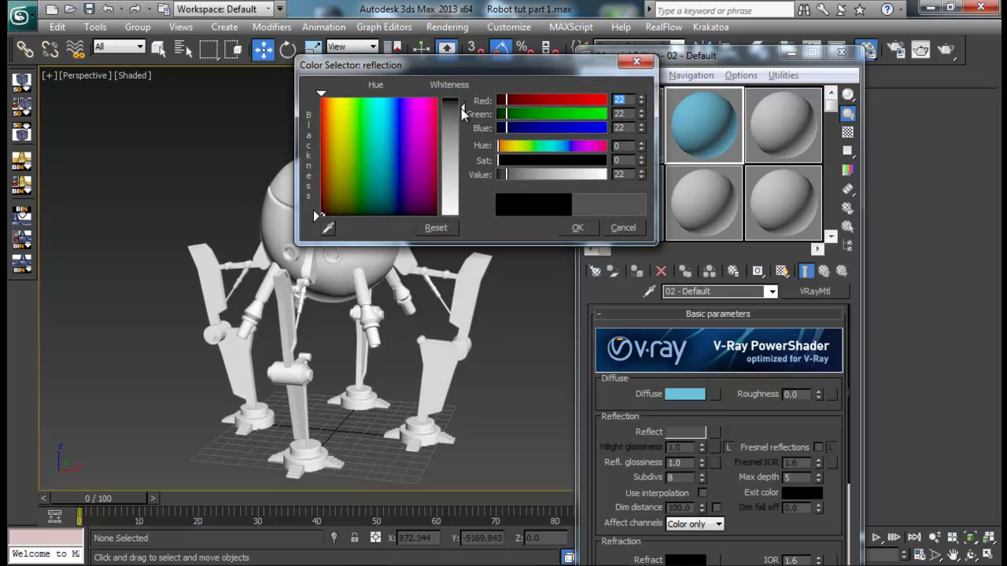
{"action": "left_click", "coordinate": [564, 228]}
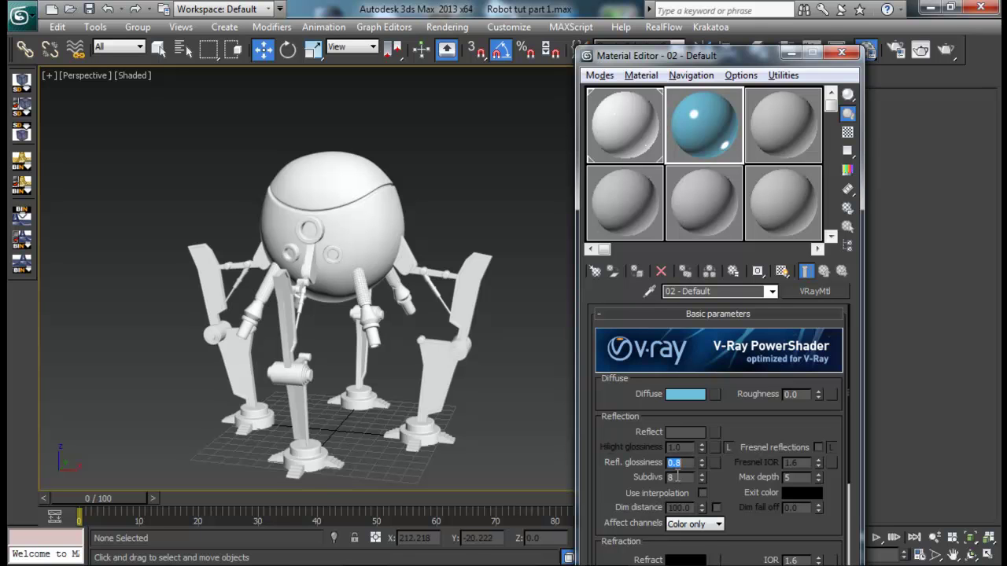
{"action": "key", "text": "Tab"}
Step: Assign the blue material to the robot's three eye rings
{"action": "left_click", "coordinate": [319, 224]}
{"action": "left_click", "coordinate": [315, 248], "text": "ctrl"}
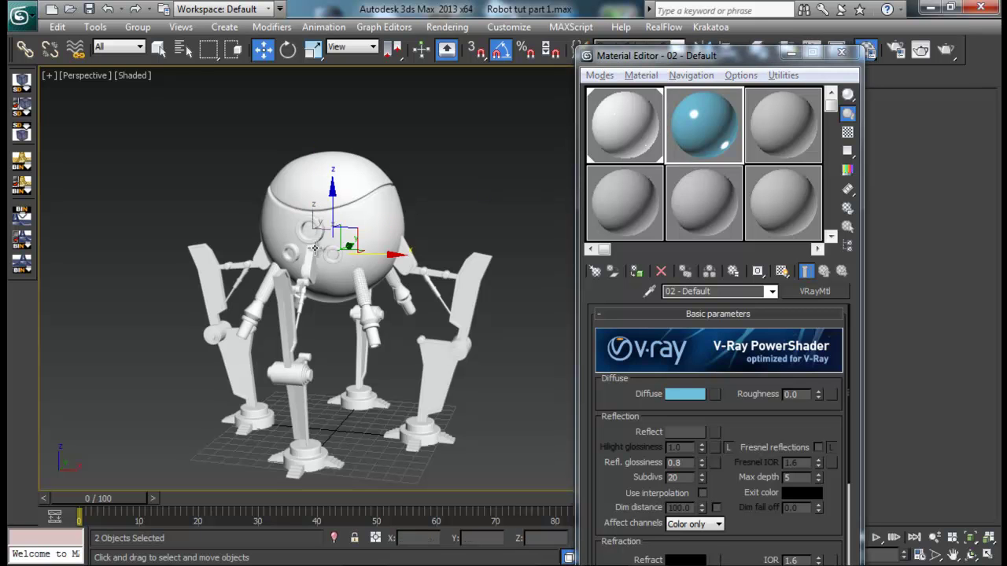
{"action": "left_click", "coordinate": [295, 250], "text": "ctrl"}
{"action": "key", "text": "F4"}
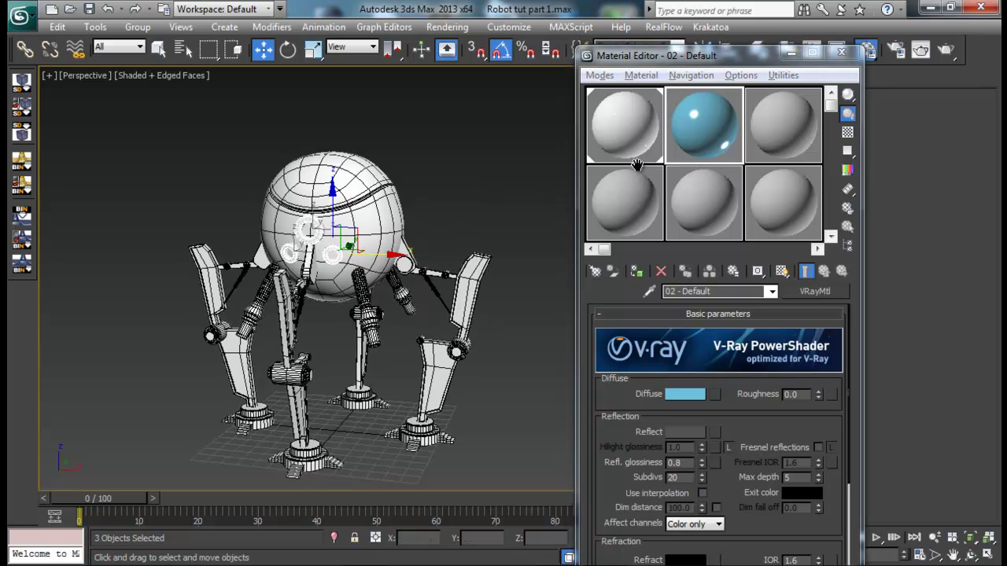
{"action": "left_click", "coordinate": [636, 270]}
Step: Deselect and bring up the finished robot render in Photo Viewer
{"action": "left_click", "coordinate": [481, 223]}
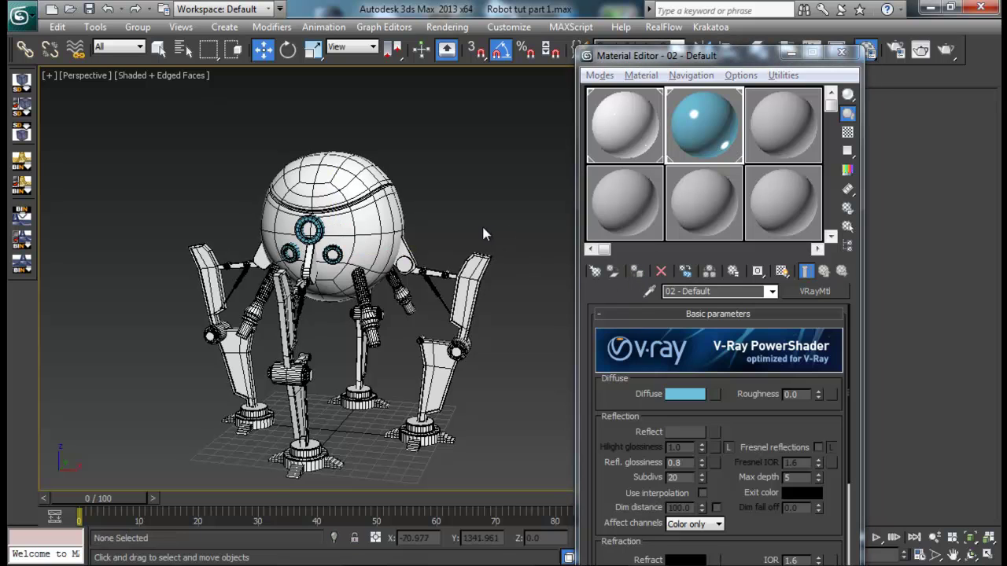
{"action": "middle_click_drag", "start_coordinate": [484, 235], "coordinate": [463, 241], "text": "alt"}
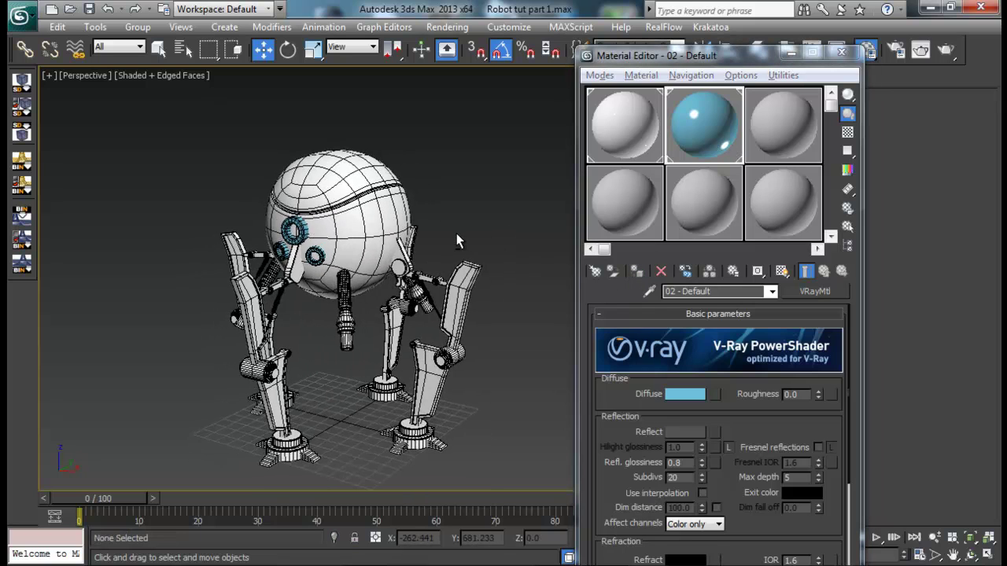
{"action": "mouse_move", "coordinate": [583, 560]}
{"action": "left_click", "coordinate": [562, 503]}
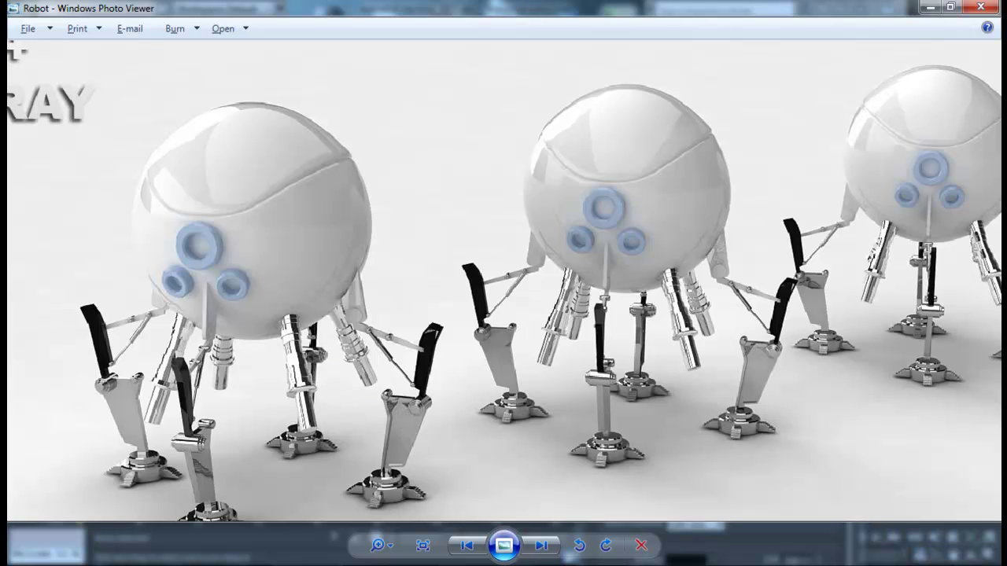
Step: Make slot 03 a VRayMtl with a grey diffuse colour
{"action": "key", "text": "alt+Tab"}
{"action": "left_click", "coordinate": [770, 148]}
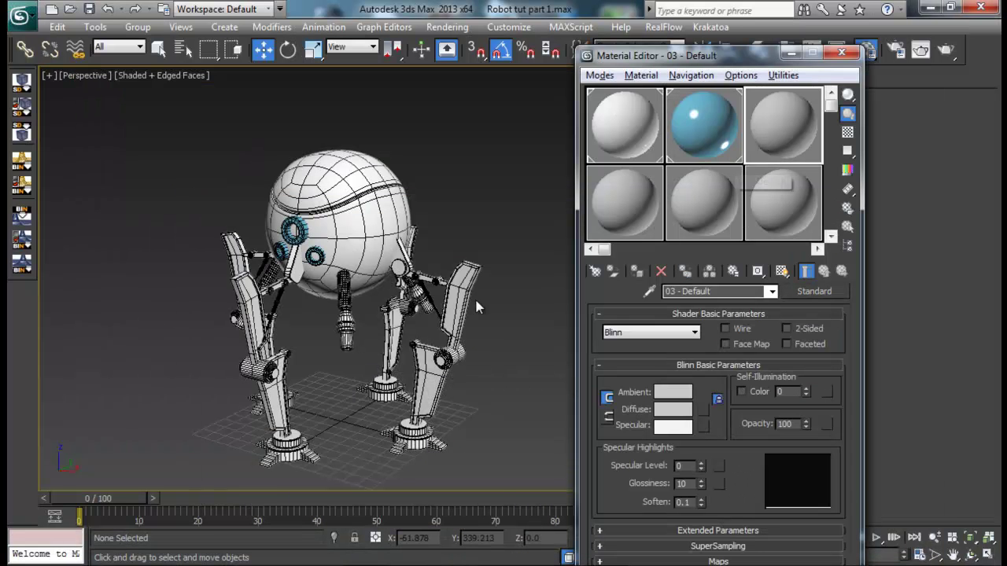
{"action": "left_click", "coordinate": [812, 293]}
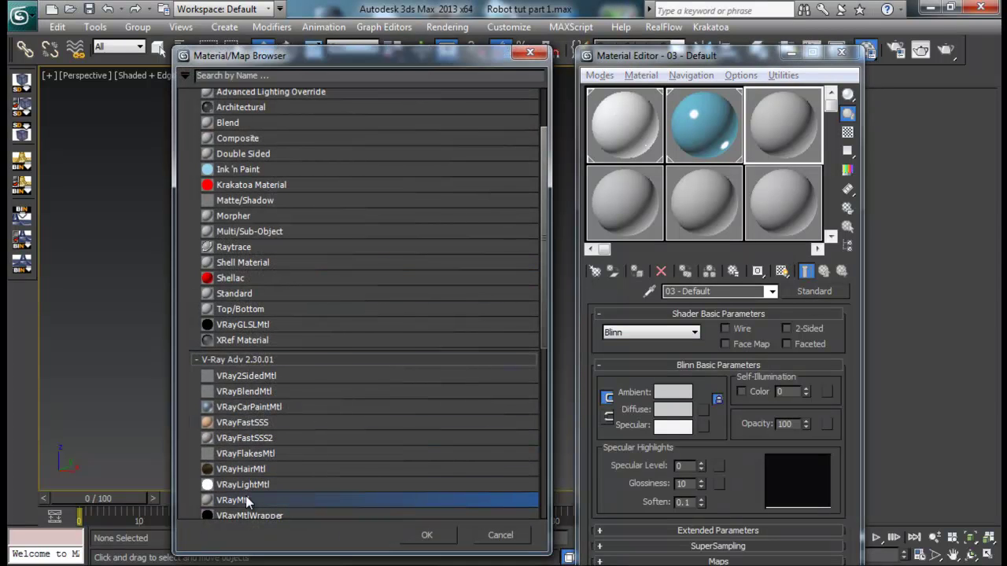
{"action": "double_click", "coordinate": [236, 500]}
{"action": "left_click", "coordinate": [678, 396]}
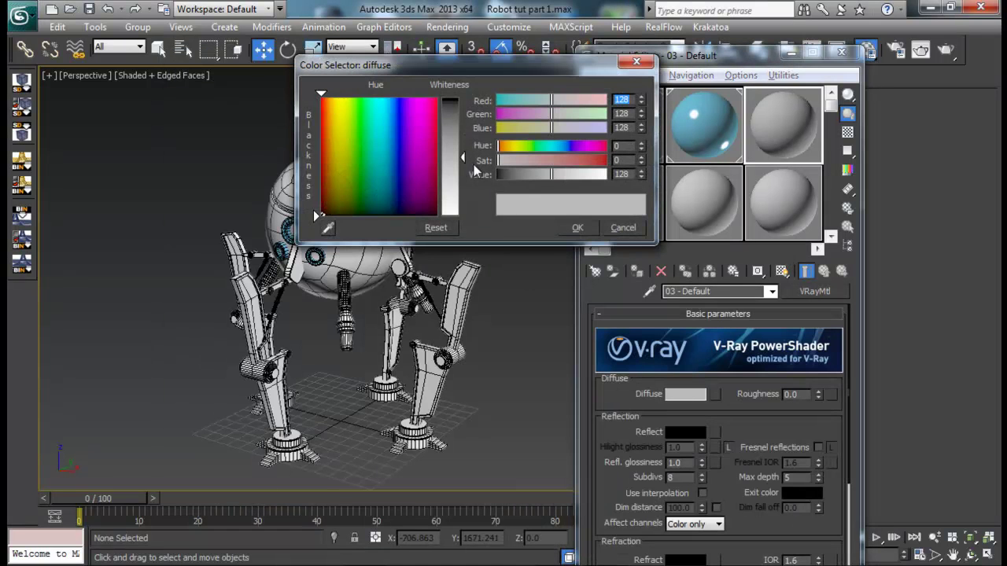
{"action": "mouse_move", "coordinate": [463, 158]}
{"action": "left_mouse_down"}
{"action": "mouse_move", "coordinate": [462, 129]}
{"action": "mouse_move", "coordinate": [466, 157]}
{"action": "left_mouse_up"}
{"action": "left_click", "coordinate": [577, 227]}
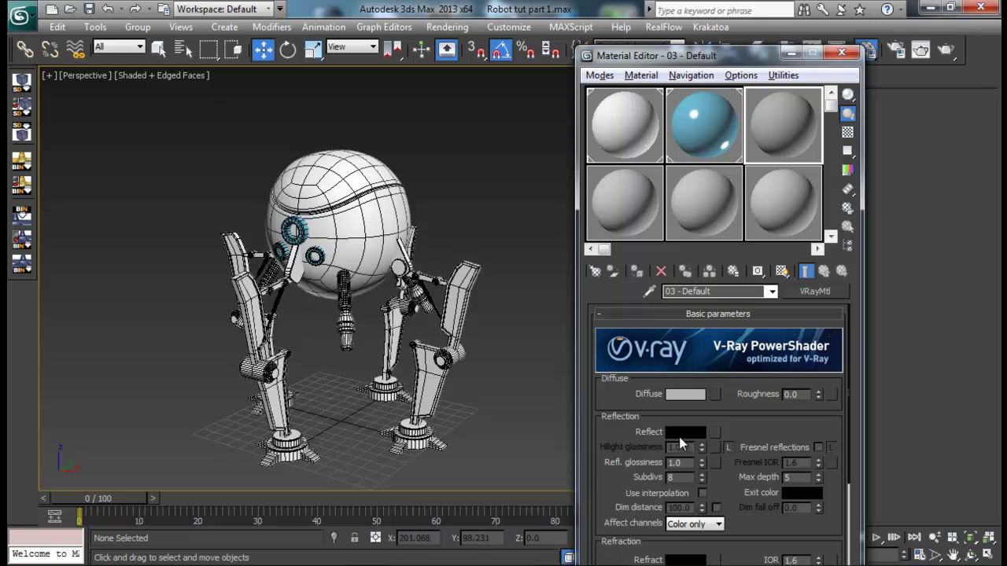
Step: Give it a light grey reflection (about 154), 0.9 glossiness and 15 subdivs
{"action": "left_click", "coordinate": [685, 432]}
{"action": "left_click_drag", "start_coordinate": [464, 129], "coordinate": [460, 170]}
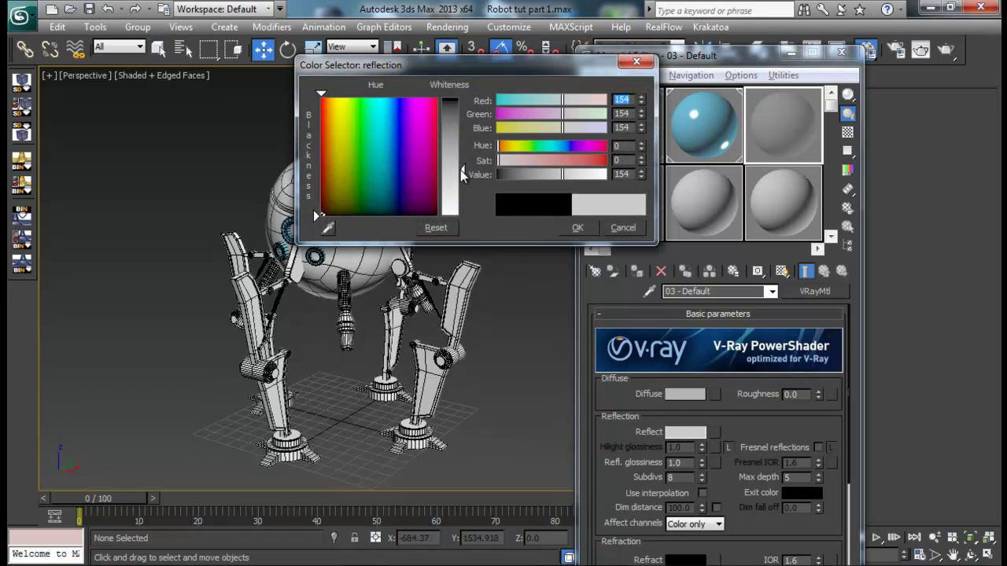
{"action": "left_click", "coordinate": [582, 227]}
{"action": "scroll", "coordinate": [614, 407], "scroll_direction": "down", "scroll_amount": 2}
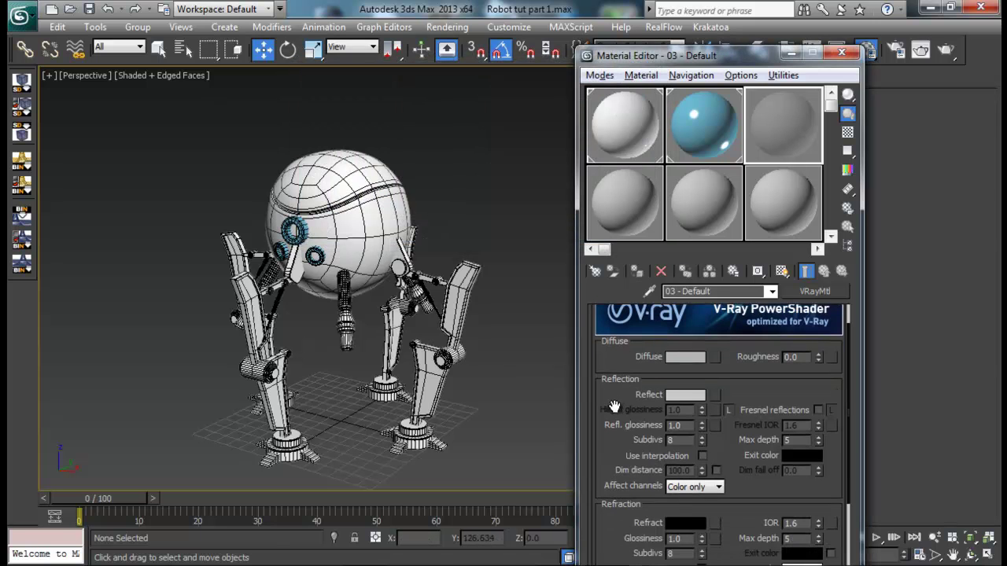
{"action": "scroll", "coordinate": [614, 407], "scroll_direction": "down", "scroll_amount": 1}
{"action": "left_click", "coordinate": [674, 418]}
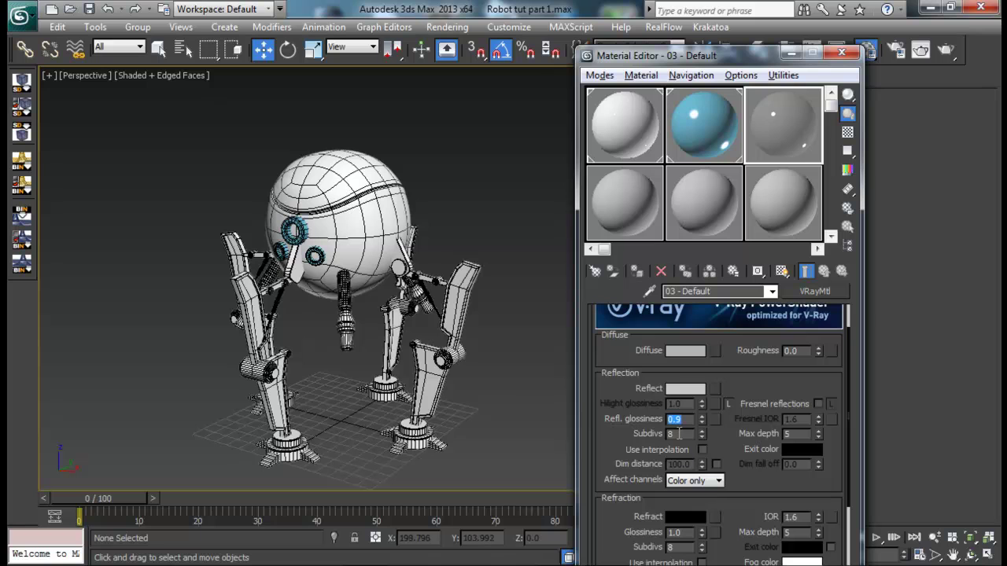
{"action": "type", "text": "15"}
{"action": "scroll", "coordinate": [621, 436], "scroll_direction": "down", "scroll_amount": 1}
{"action": "scroll", "coordinate": [622, 436], "scroll_direction": "down", "scroll_amount": 3}
Step: Select the robot's four legs and four dark arms, then deselect them
{"action": "middle_click_drag", "start_coordinate": [330, 354], "coordinate": [401, 358], "text": "alt"}
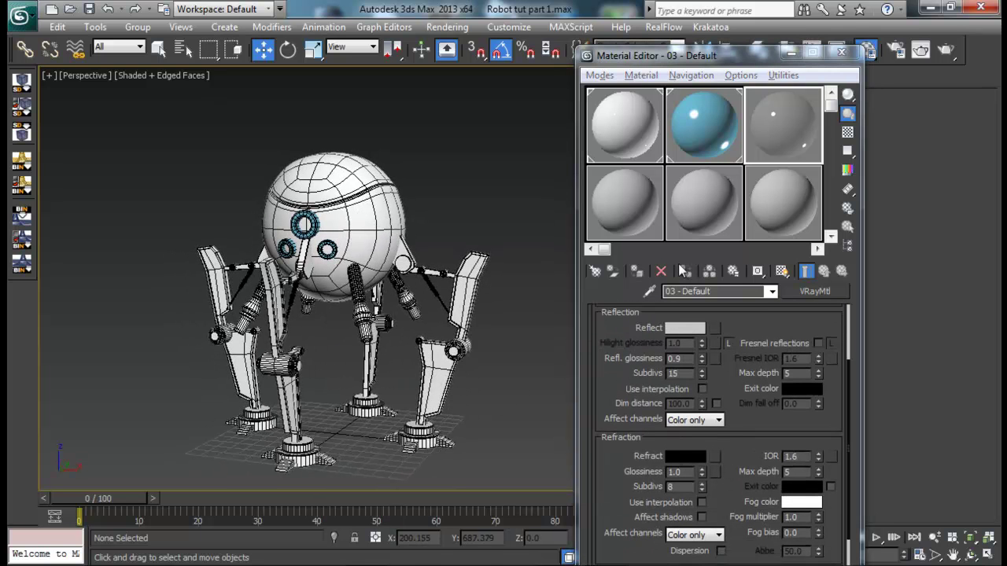
{"action": "middle_click_drag", "start_coordinate": [415, 286], "coordinate": [456, 298], "text": "alt"}
{"action": "left_click", "coordinate": [467, 303]}
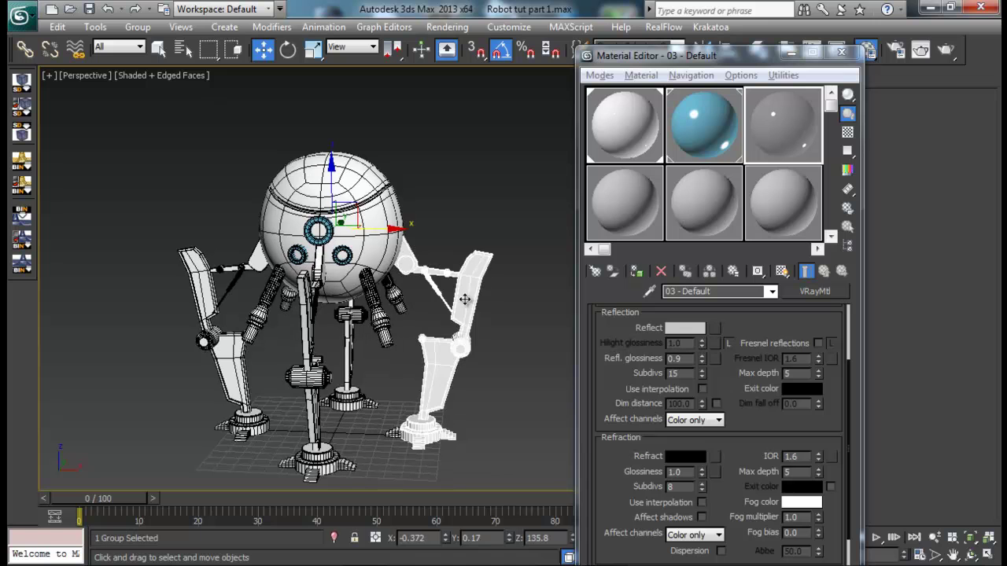
{"action": "left_click", "coordinate": [351, 349], "text": "ctrl"}
{"action": "left_click", "coordinate": [232, 366], "text": "ctrl"}
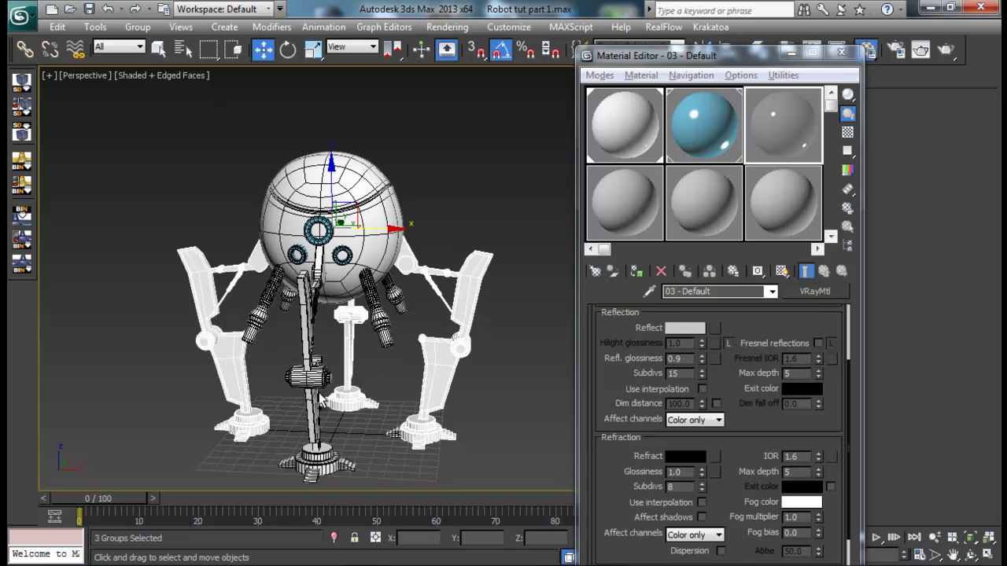
{"action": "left_click", "coordinate": [316, 380], "text": "ctrl"}
{"action": "left_click", "coordinate": [255, 313], "text": "ctrl"}
{"action": "left_click", "coordinate": [284, 304], "text": "ctrl"}
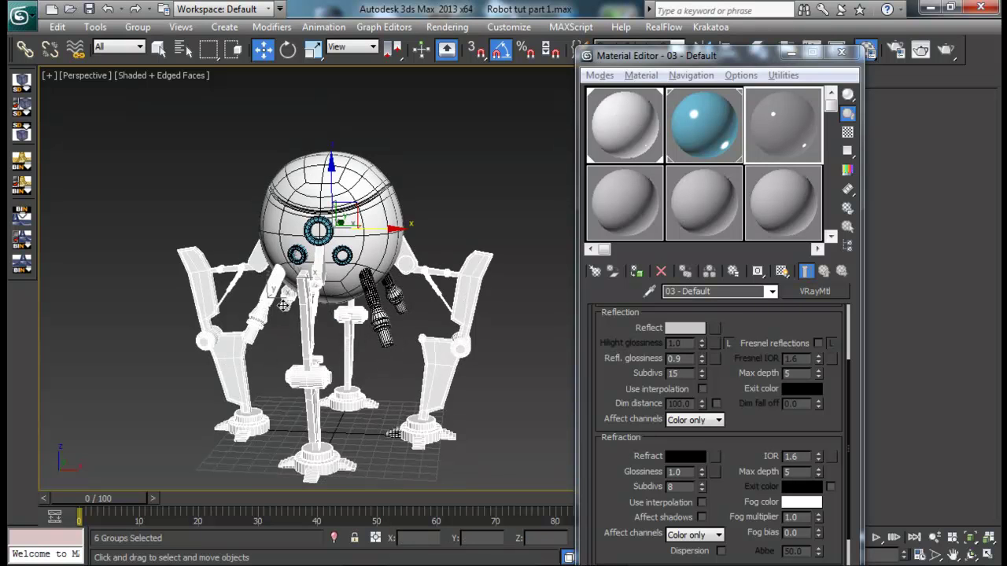
{"action": "left_click", "coordinate": [375, 340], "text": "ctrl"}
{"action": "left_click", "coordinate": [393, 296], "text": "ctrl"}
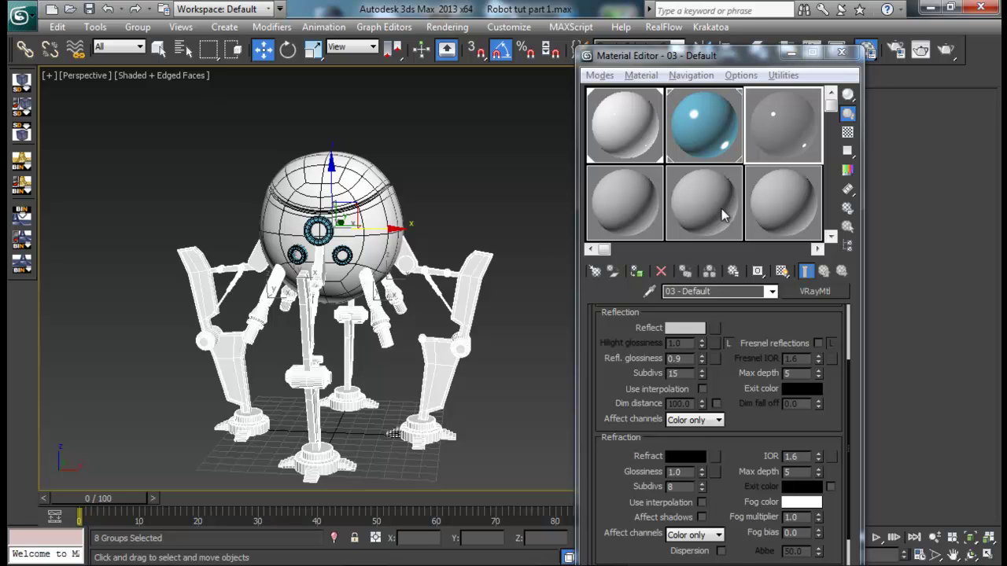
{"action": "left_click", "coordinate": [509, 203]}
{"action": "middle_click_drag", "start_coordinate": [508, 204], "coordinate": [446, 232], "text": "alt"}
Step: Close the Material Editor and place a VRayPlane in the scene
{"action": "left_click", "coordinate": [841, 52]}
{"action": "middle_click_drag", "start_coordinate": [480, 330], "coordinate": [440, 332], "text": "alt"}
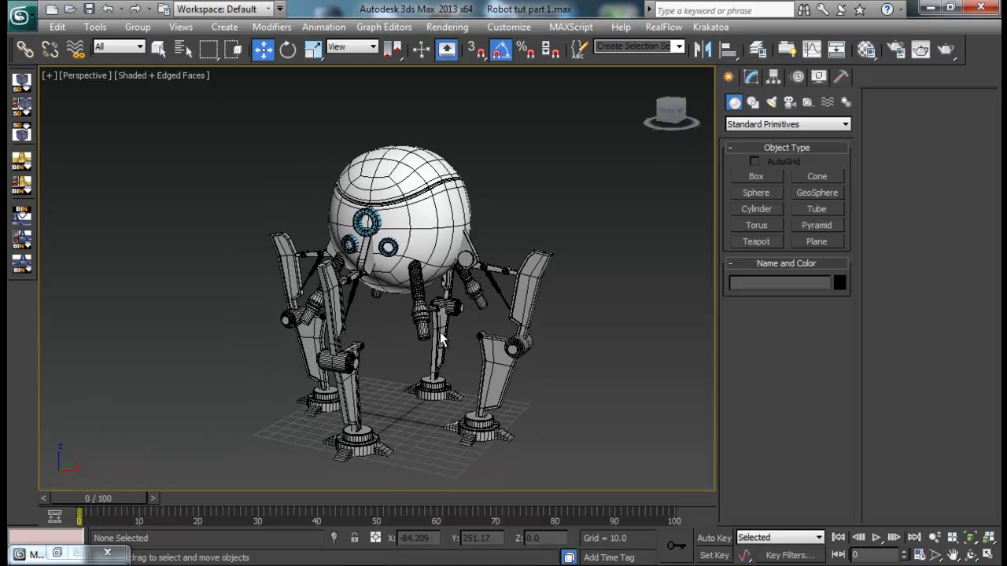
{"action": "left_click", "coordinate": [224, 27]}
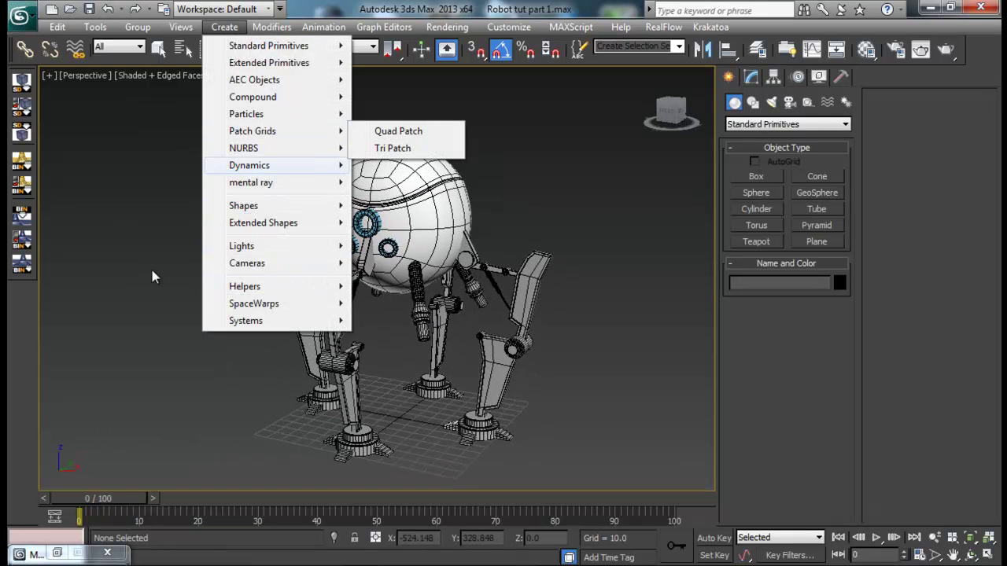
{"action": "left_click", "coordinate": [751, 129]}
{"action": "left_click", "coordinate": [752, 128]}
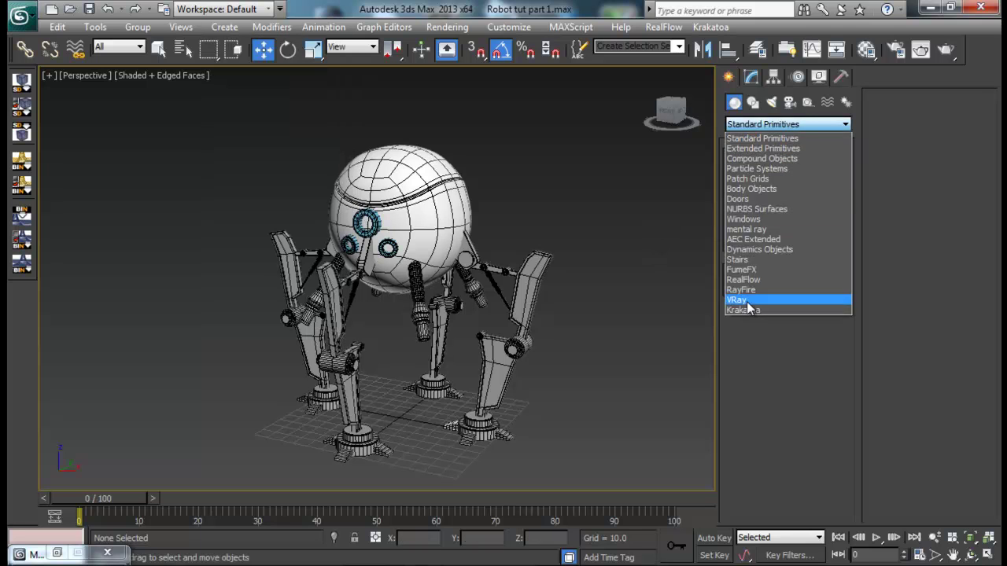
{"action": "left_click", "coordinate": [747, 302]}
{"action": "left_click", "coordinate": [768, 191]}
{"action": "left_click", "coordinate": [572, 450]}
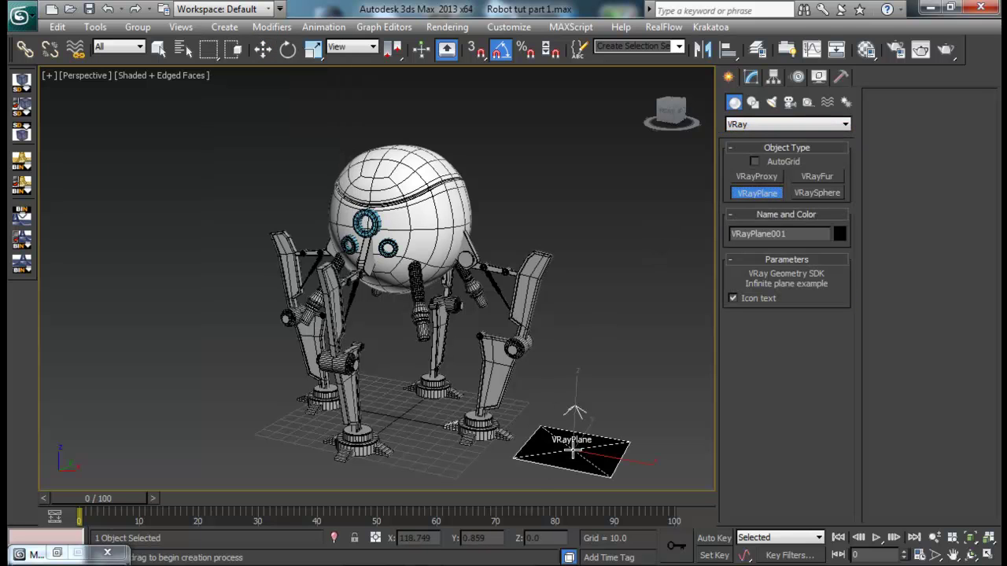
{"action": "right_click", "coordinate": [587, 367]}
Step: Reopen the Material Editor (M) and pick an unused slot for the plane
{"action": "key", "text": "w"}
{"action": "key", "text": "m"}
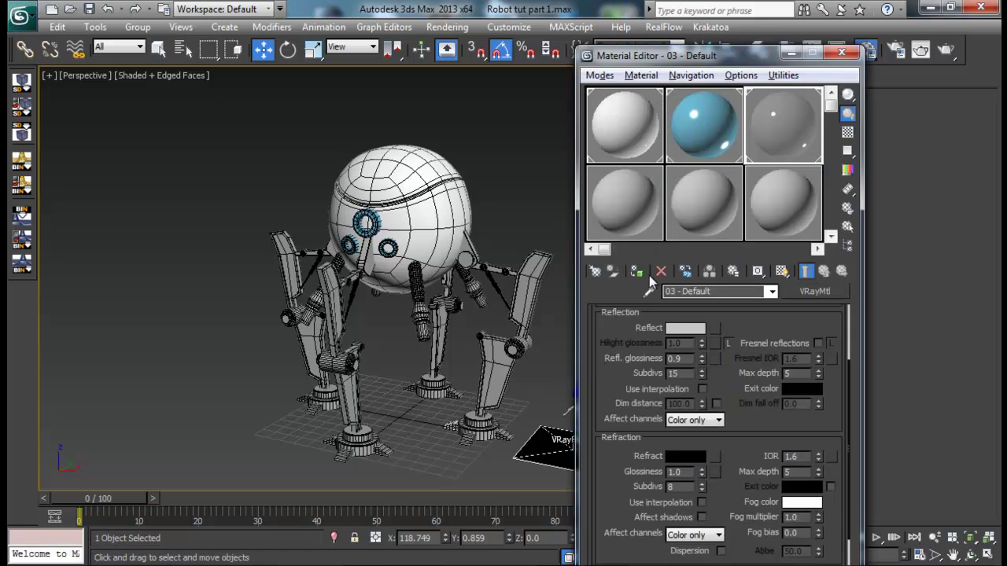
{"action": "left_click", "coordinate": [618, 224]}
Step: Make slot 07 a VRayMtl with a pure white diffuse colour
{"action": "left_click", "coordinate": [800, 293]}
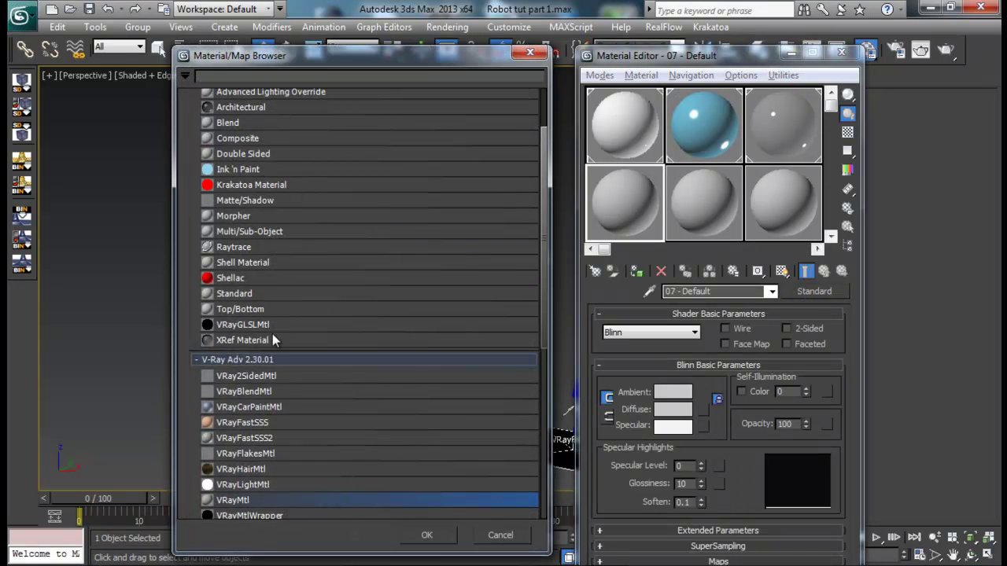
{"action": "double_click", "coordinate": [256, 499]}
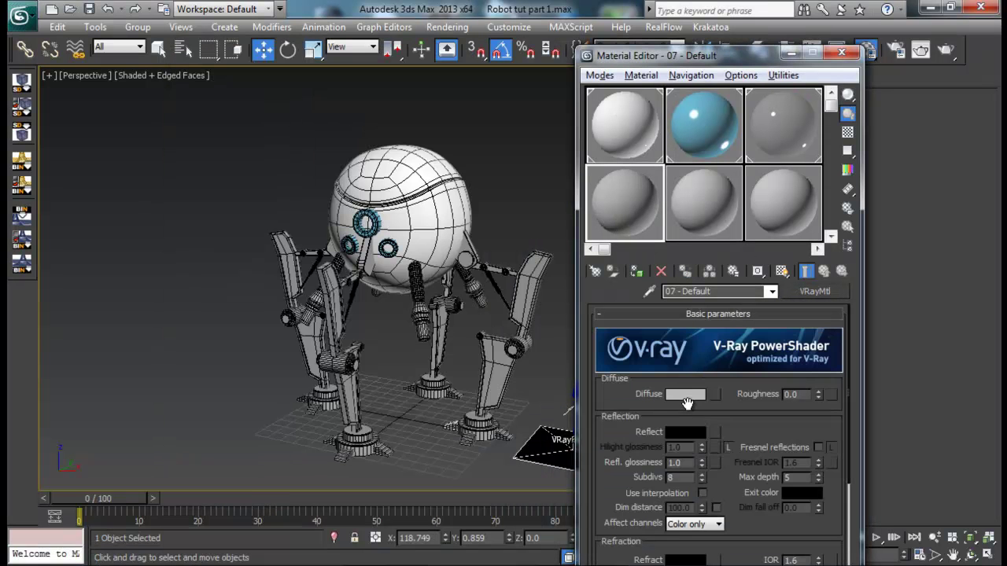
{"action": "left_click", "coordinate": [687, 402]}
{"action": "left_click_drag", "start_coordinate": [449, 166], "coordinate": [553, 216]}
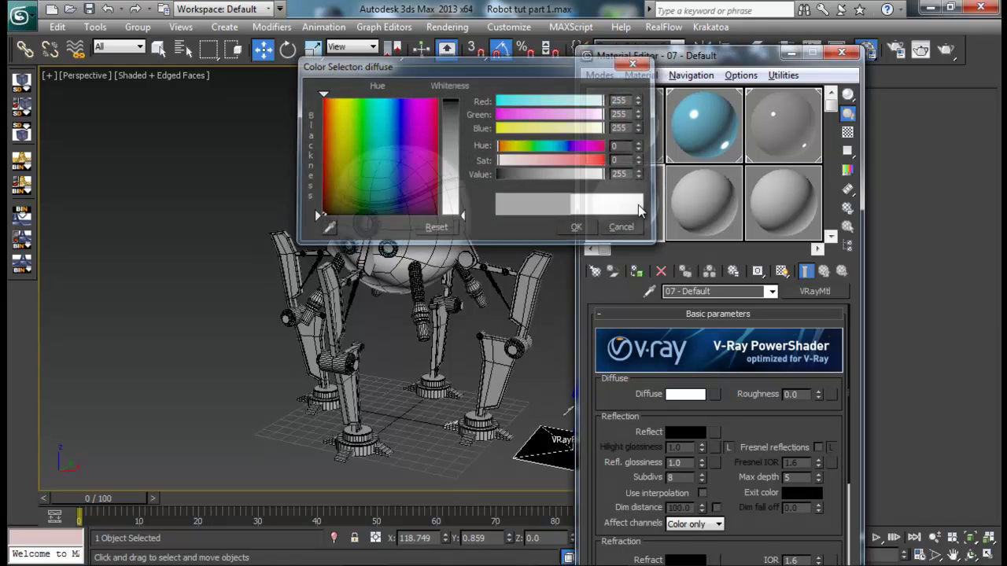
{"action": "left_click_drag", "start_coordinate": [724, 55], "coordinate": [812, 48]}
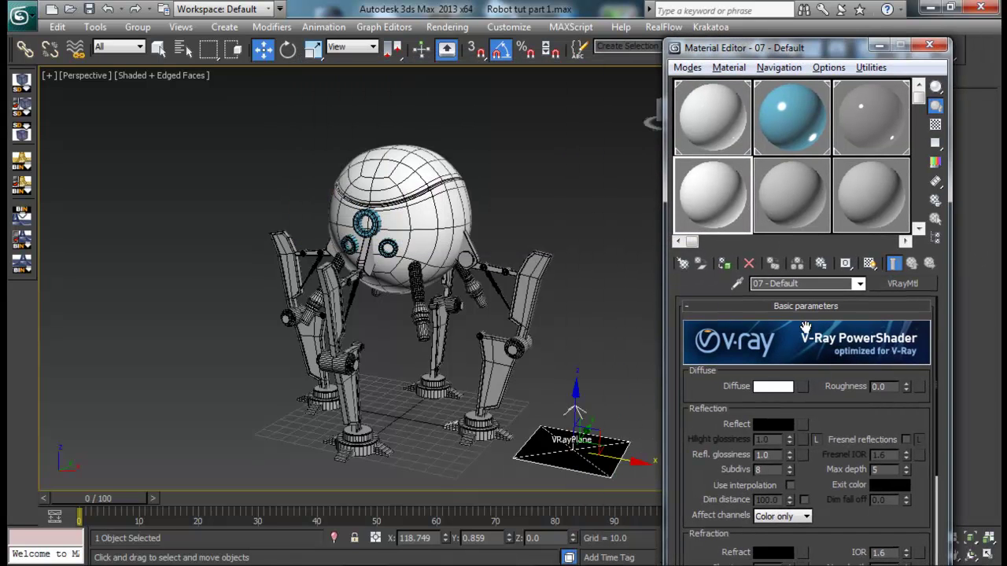
Step: Set reflection to grey 42, 0.8 glossiness and 20 subdivs, then minimize the Material Editor
{"action": "left_click", "coordinate": [773, 425]}
{"action": "left_click_drag", "start_coordinate": [460, 112], "coordinate": [460, 116]}
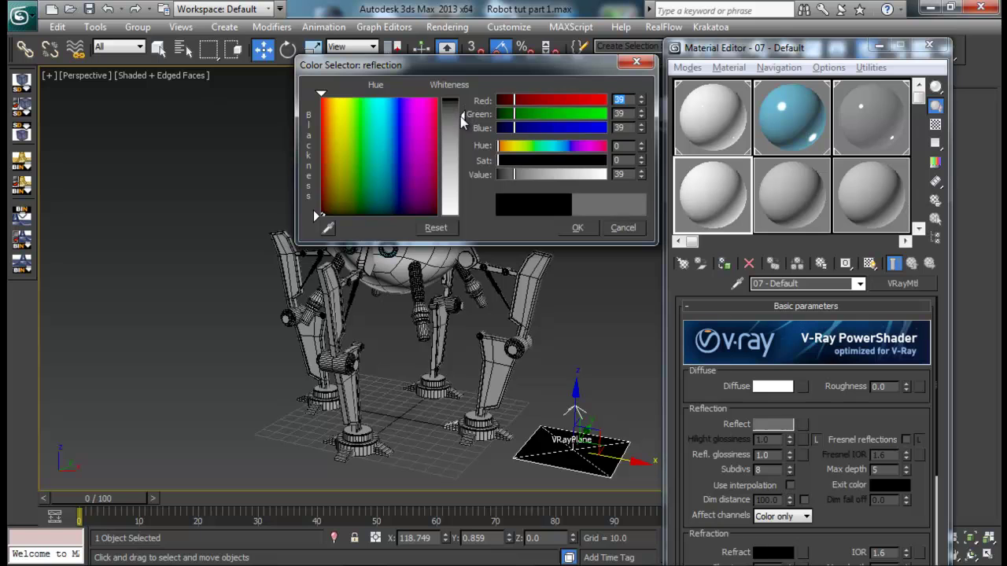
{"action": "left_click", "coordinate": [519, 174]}
{"action": "left_click", "coordinate": [577, 227]}
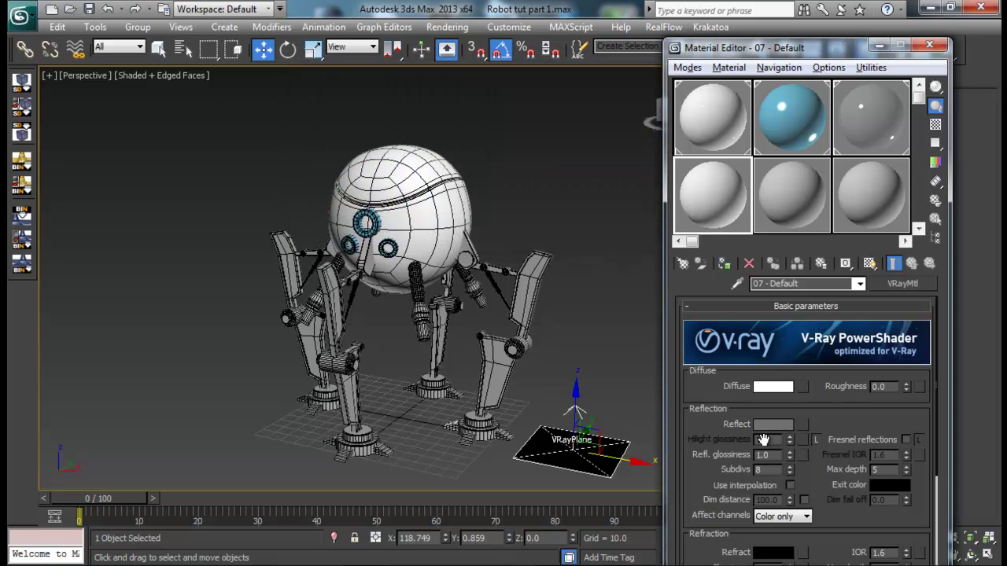
{"action": "left_click", "coordinate": [762, 454]}
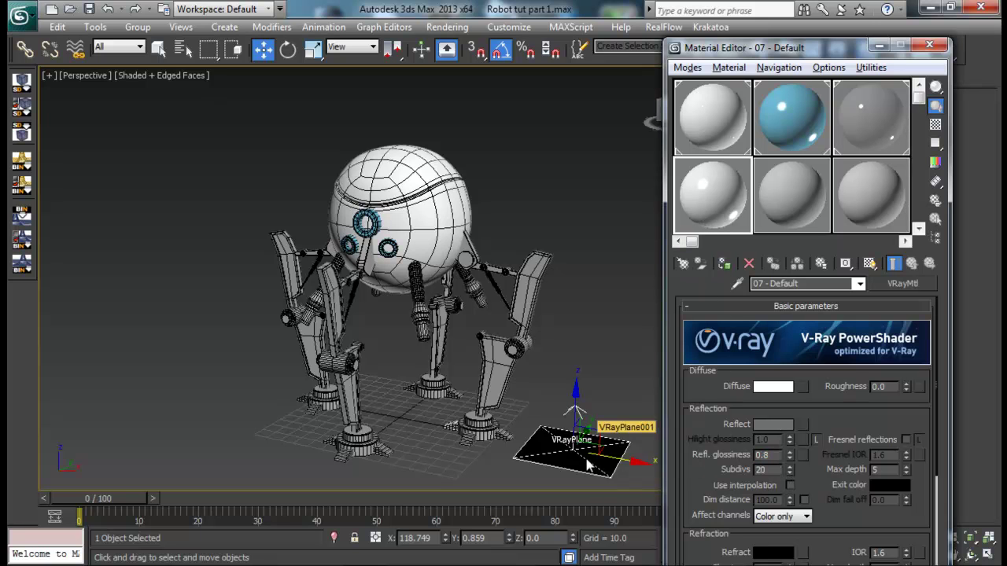
{"action": "middle_click_drag", "start_coordinate": [581, 405], "coordinate": [539, 385]}
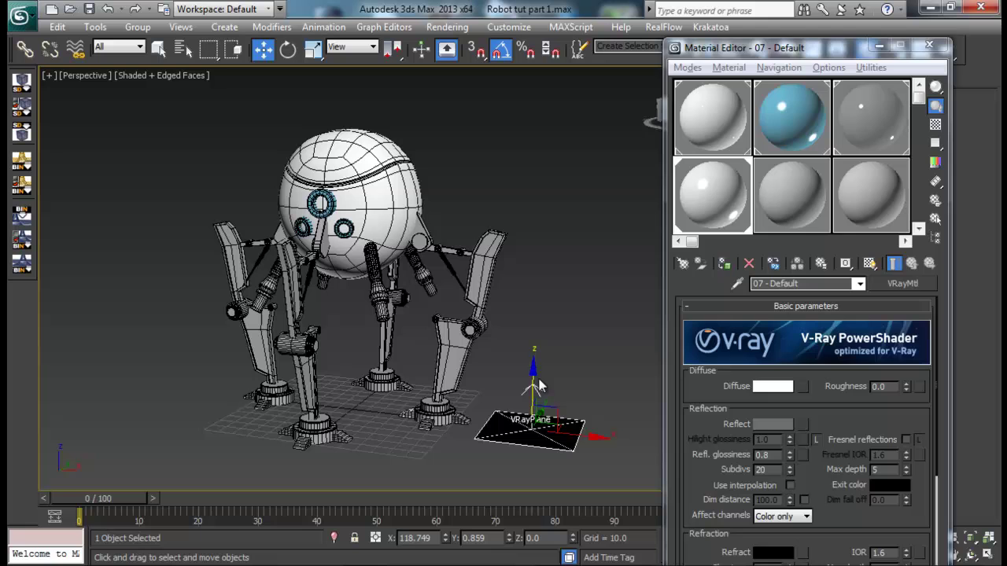
{"action": "left_click", "coordinate": [880, 46]}
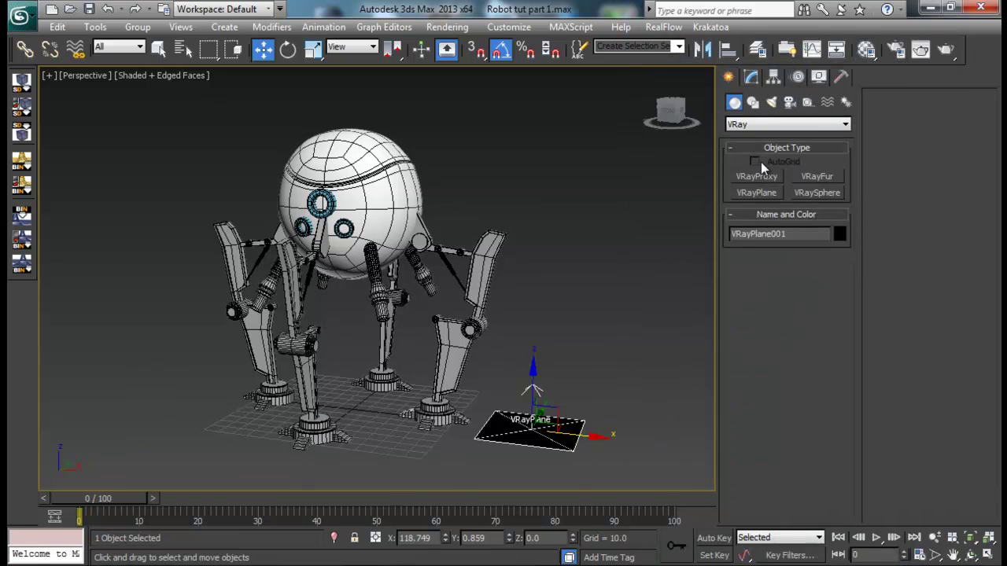
Step: Render a V-Ray test of the glossy robot on the white plane, then close the frame buffer
{"action": "left_click", "coordinate": [947, 50]}
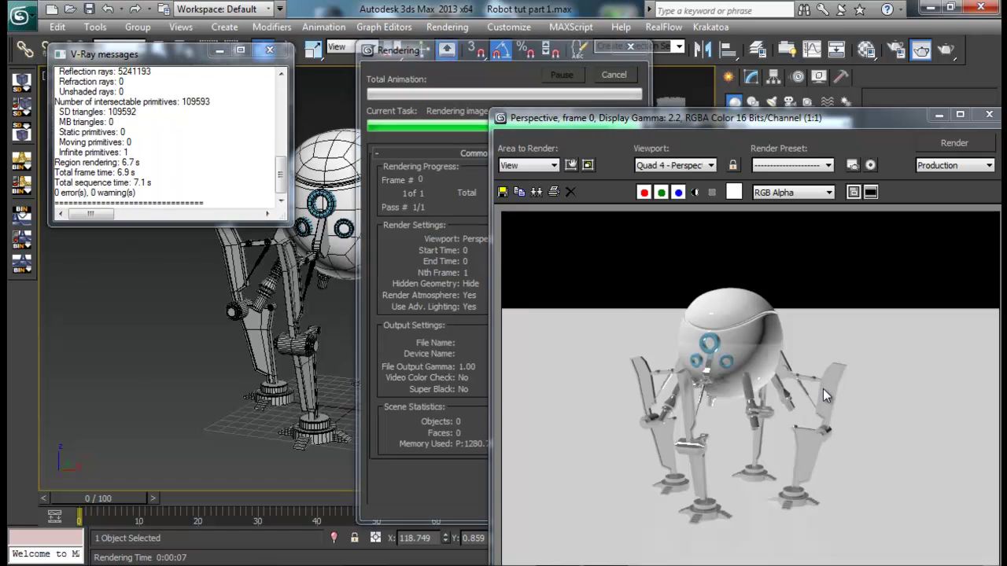
{"action": "left_click_drag", "start_coordinate": [814, 120], "coordinate": [641, 70]}
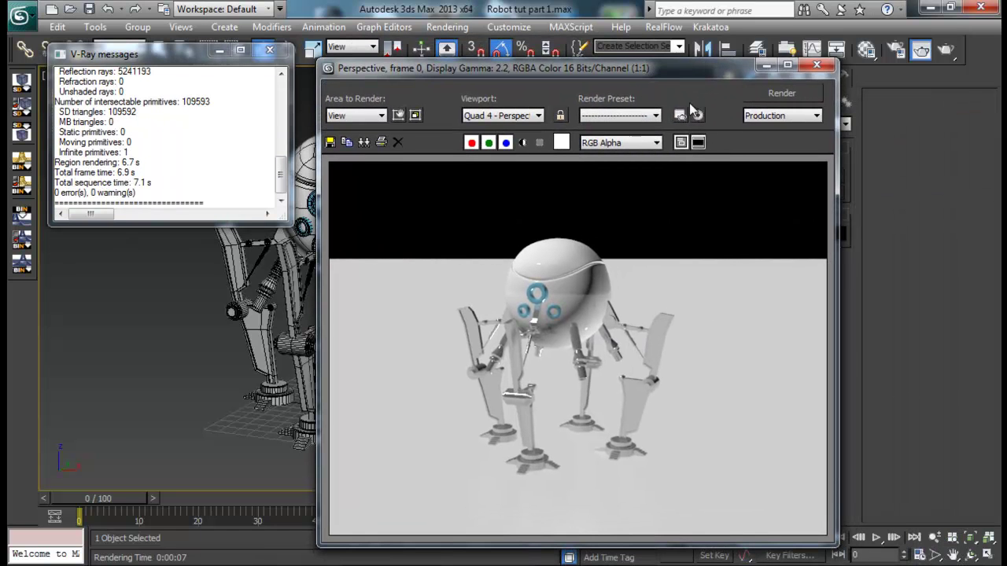
{"action": "left_click", "coordinate": [815, 66]}
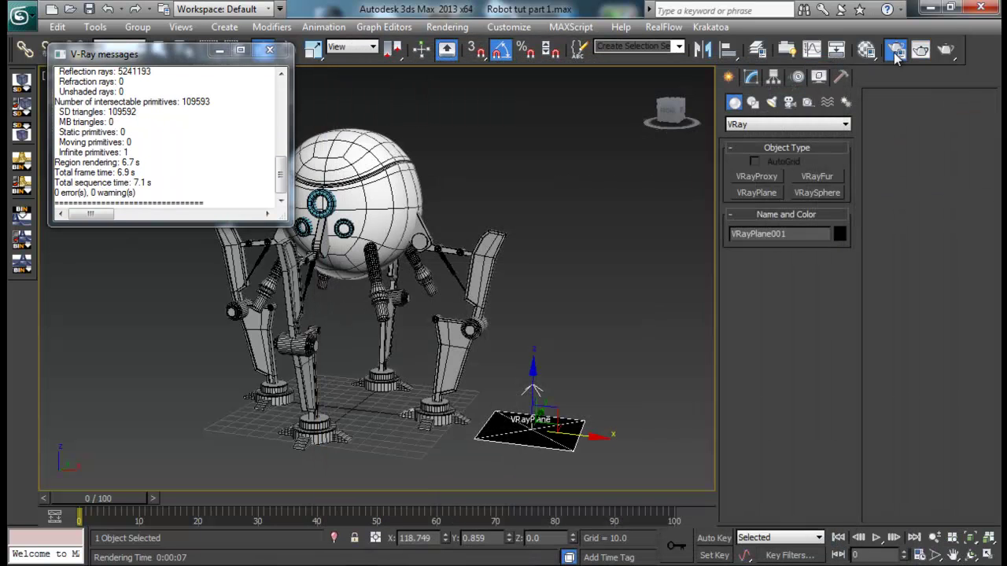
Step: Check the Common tab output size in Render Setup, then show the V-Ray image sampler settings
{"action": "left_click", "coordinate": [897, 50]}
{"action": "left_click_drag", "start_coordinate": [683, 104], "coordinate": [704, 74]}
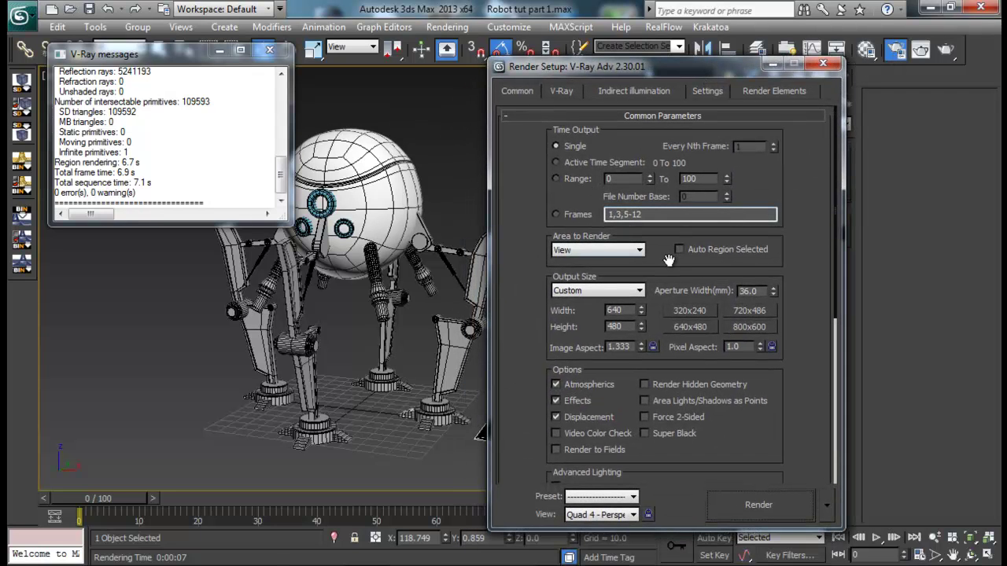
{"action": "scroll", "coordinate": [663, 254], "scroll_direction": "down", "scroll_amount": 2}
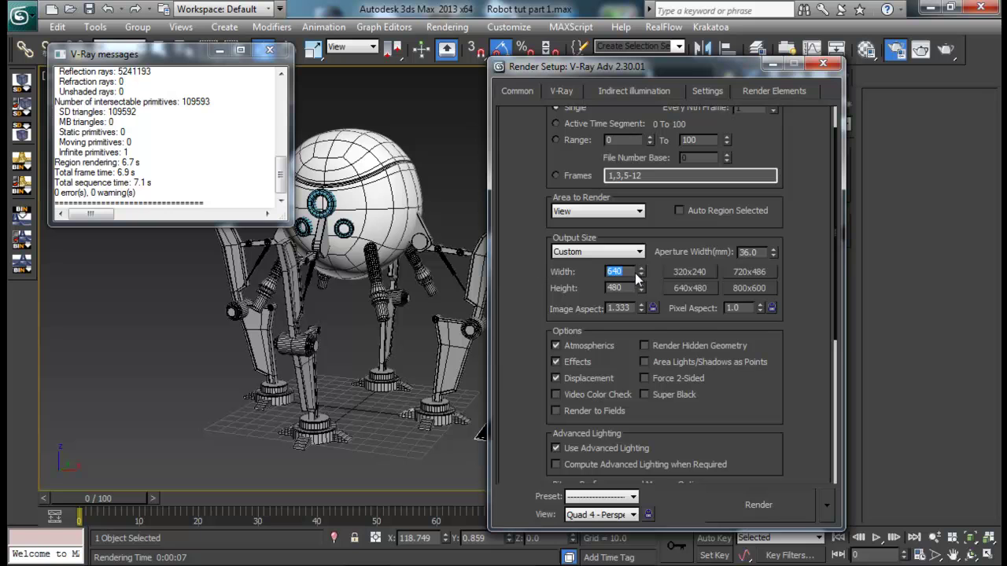
{"action": "scroll", "coordinate": [684, 329], "scroll_direction": "down", "scroll_amount": 10}
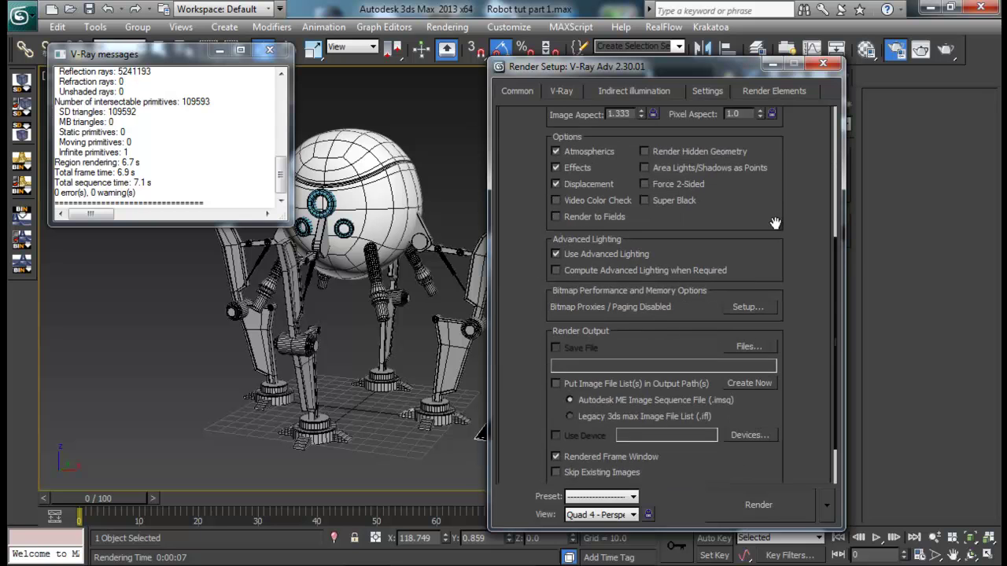
{"action": "scroll", "coordinate": [759, 387], "scroll_direction": "up", "scroll_amount": 10}
{"action": "scroll", "coordinate": [760, 387], "scroll_direction": "up", "scroll_amount": 1}
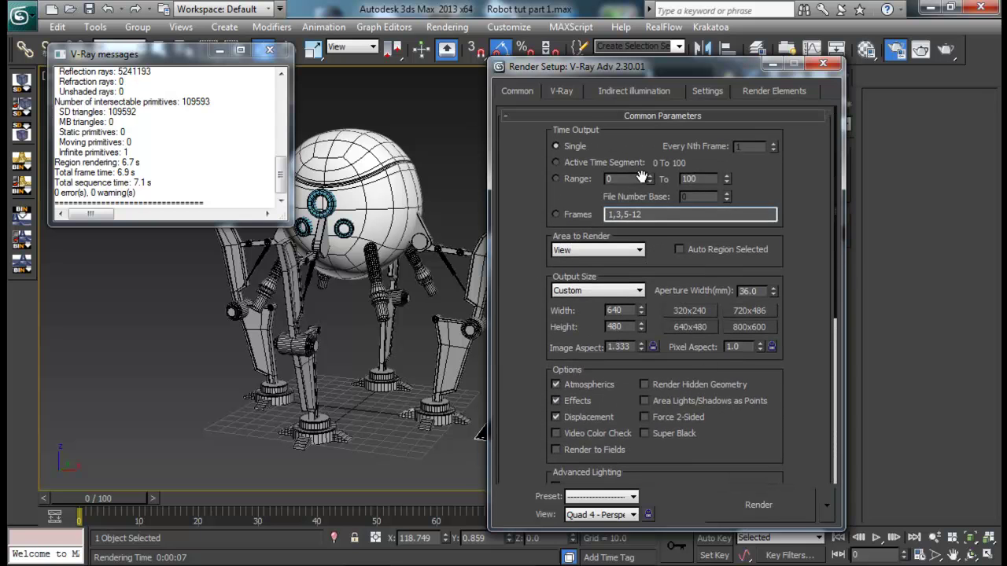
{"action": "left_click", "coordinate": [563, 91]}
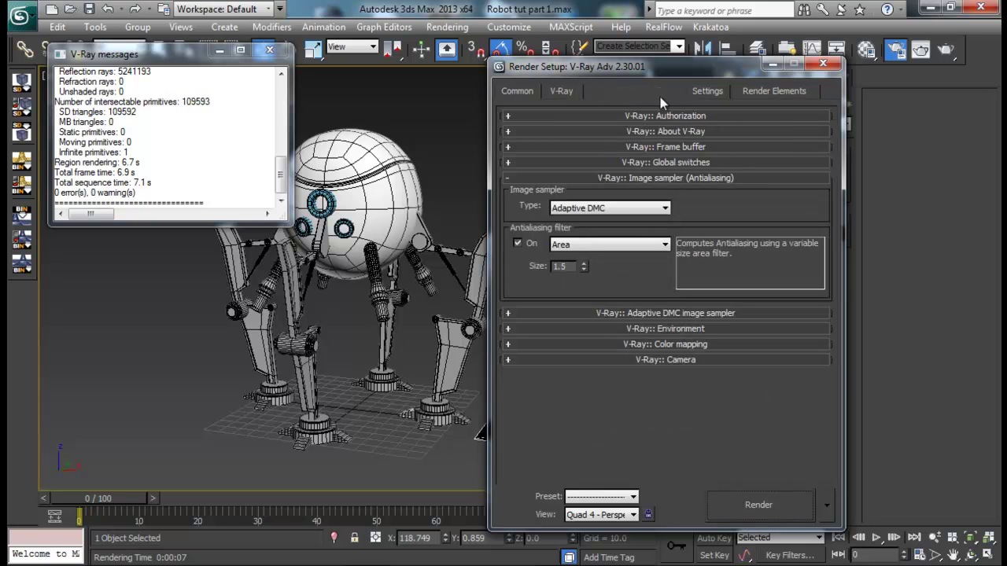
Step: Turn on GI and ambient occlusion, and disable reflective and refractive GI caustics
{"action": "left_click", "coordinate": [640, 92]}
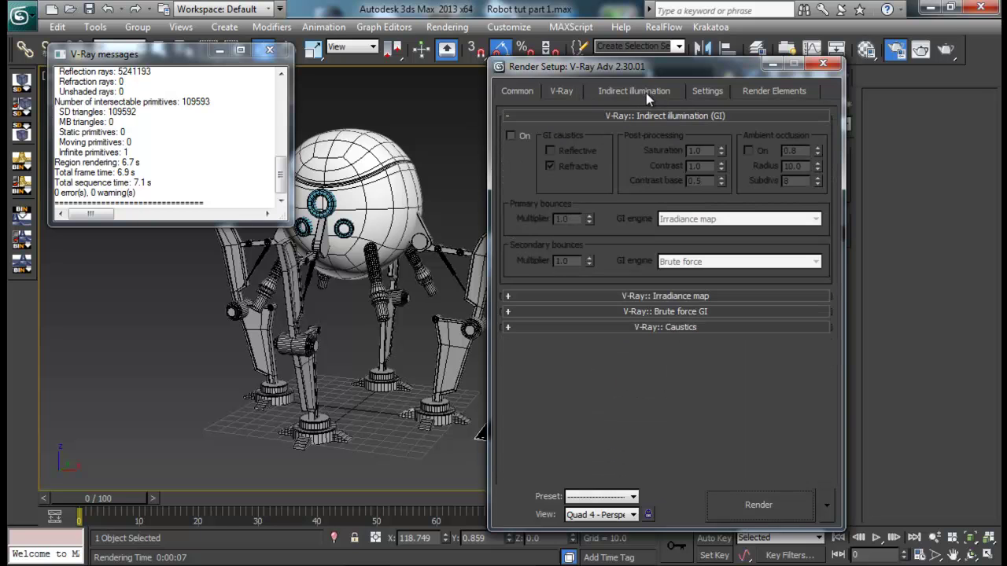
{"action": "left_click", "coordinate": [511, 136]}
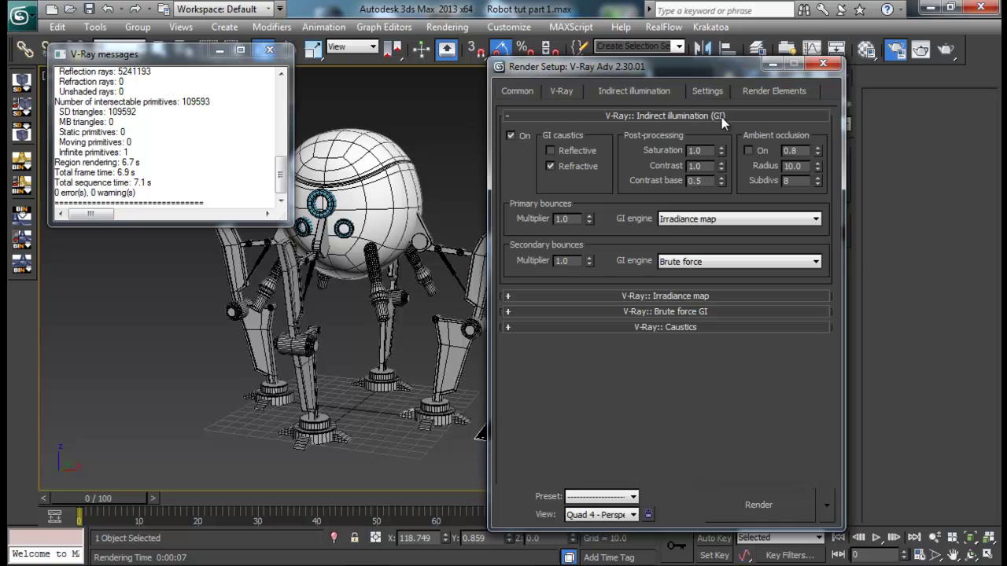
{"action": "left_click", "coordinate": [748, 150]}
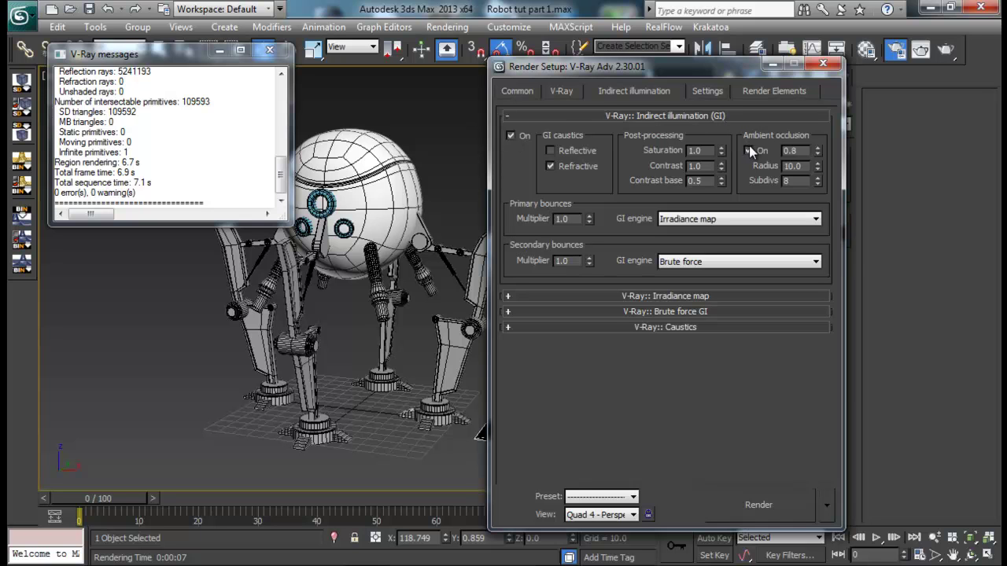
{"action": "left_click", "coordinate": [553, 151]}
{"action": "left_click", "coordinate": [551, 166]}
Step: Keep the High irradiance map preset and enable detail enhancement with 0.4 subdivs multiplier
{"action": "left_click", "coordinate": [663, 296]}
{"action": "left_click", "coordinate": [712, 143]}
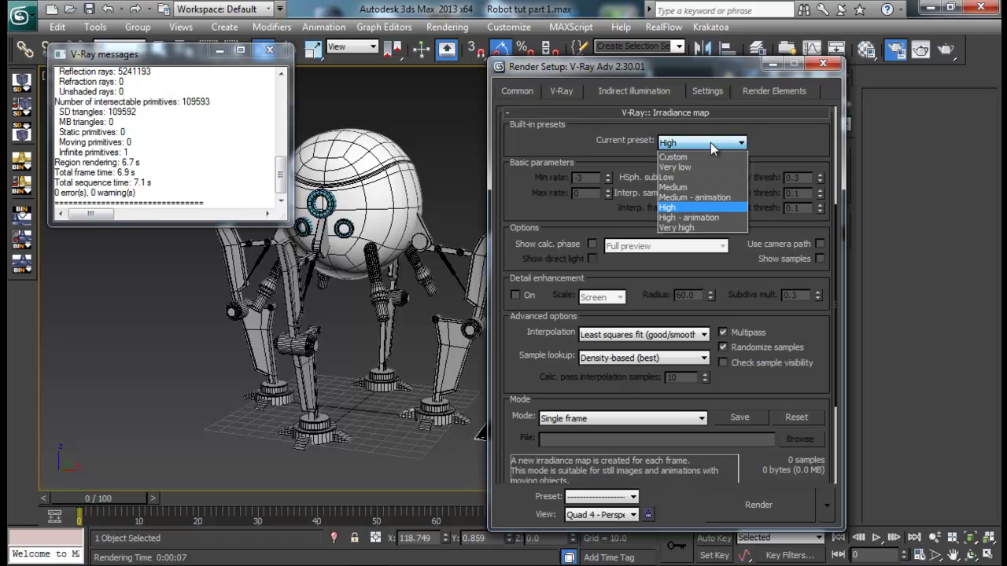
{"action": "left_click", "coordinate": [711, 203]}
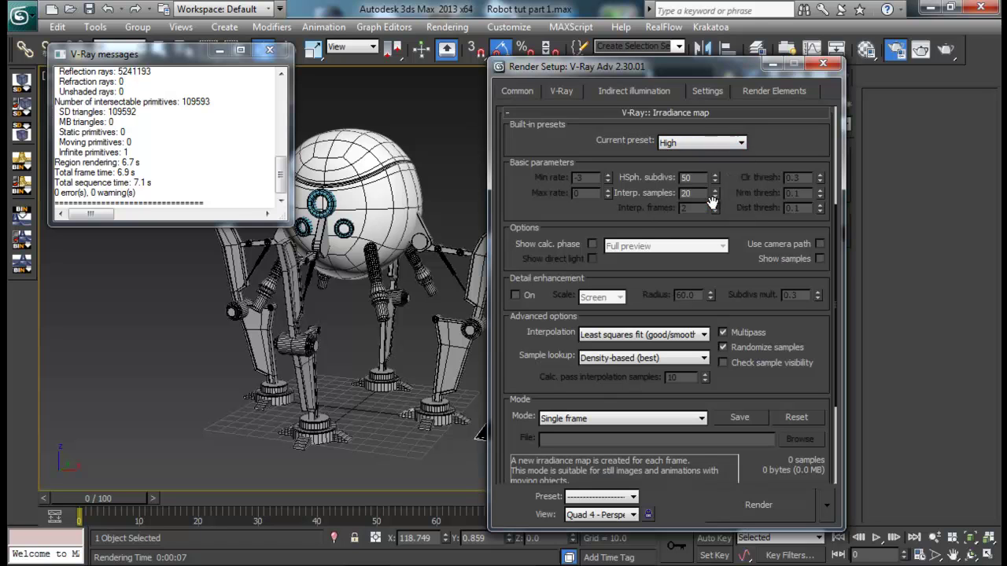
{"action": "left_click", "coordinate": [714, 147]}
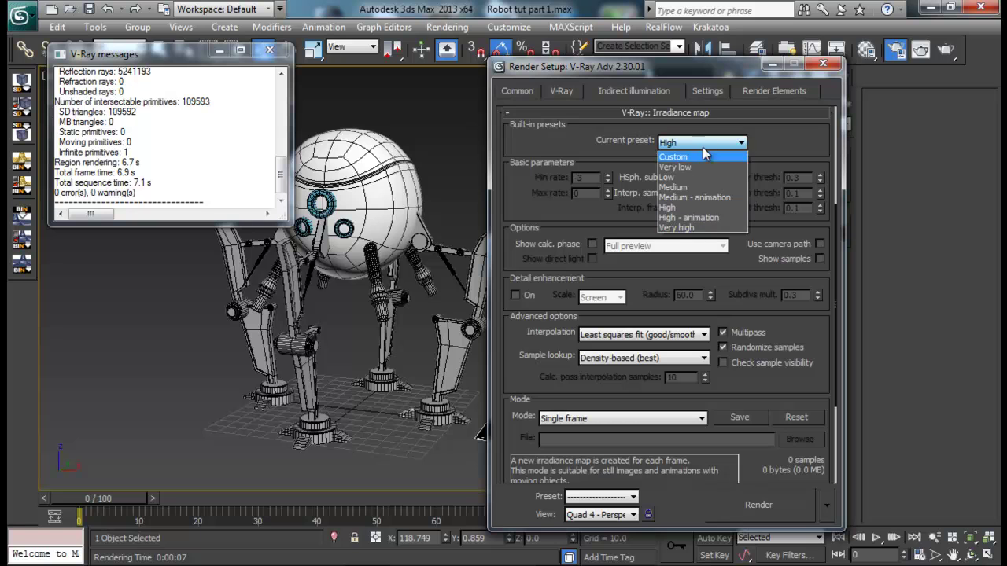
{"action": "left_click", "coordinate": [710, 149]}
{"action": "scroll", "coordinate": [661, 129], "scroll_direction": "down", "scroll_amount": 3}
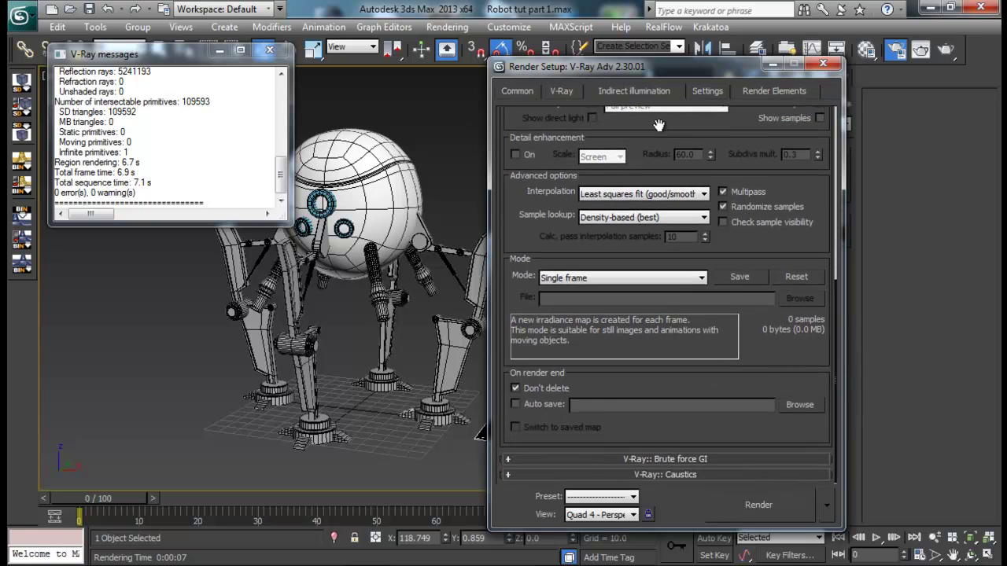
{"action": "left_click", "coordinate": [515, 154]}
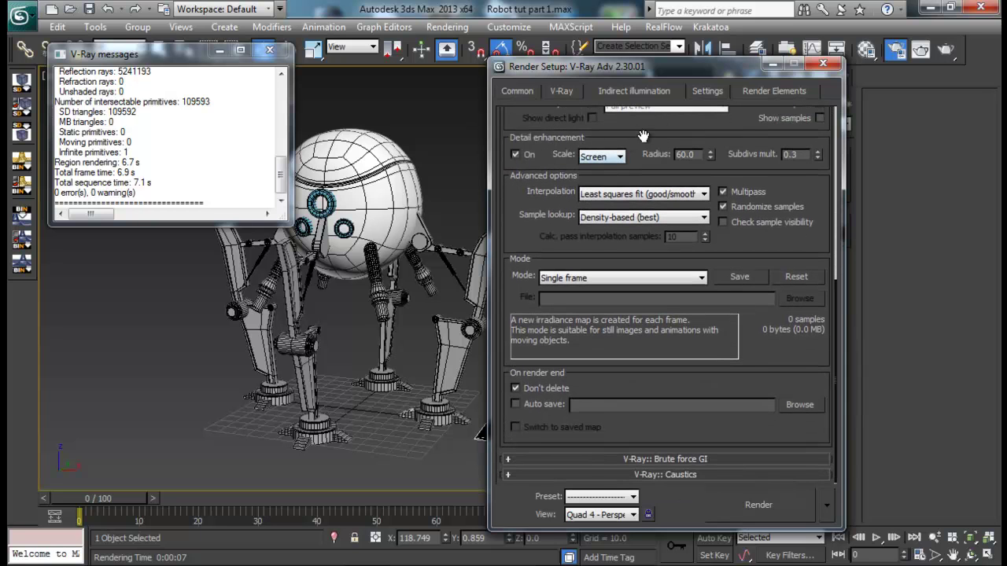
{"action": "scroll", "coordinate": [644, 137], "scroll_direction": "up", "scroll_amount": 2}
{"action": "double_click", "coordinate": [791, 230]}
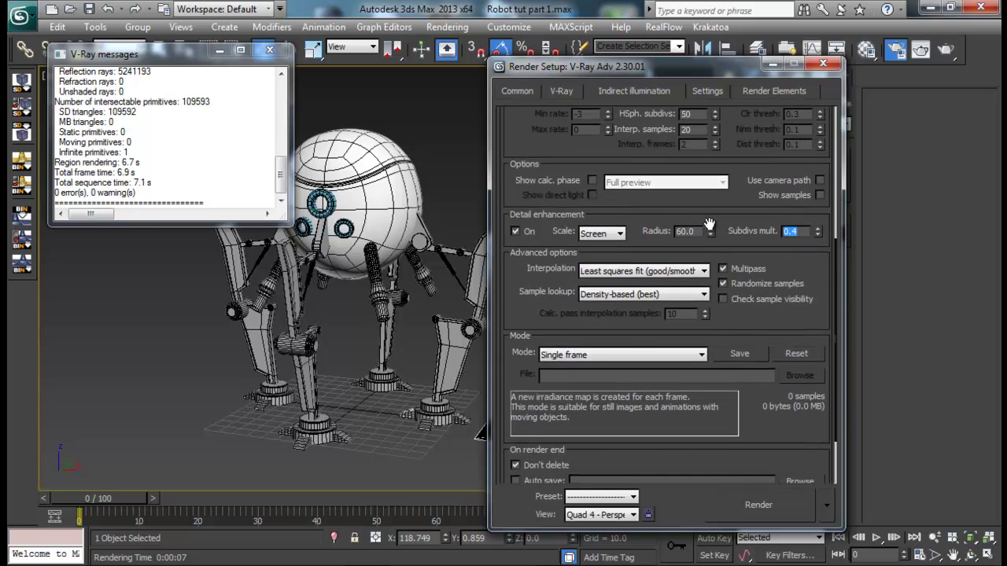
{"action": "left_click_drag", "start_coordinate": [710, 227], "coordinate": [659, 425]}
Step: Set the V-Ray antialiasing filter to Catmull-Rom
{"action": "left_click", "coordinate": [562, 91]}
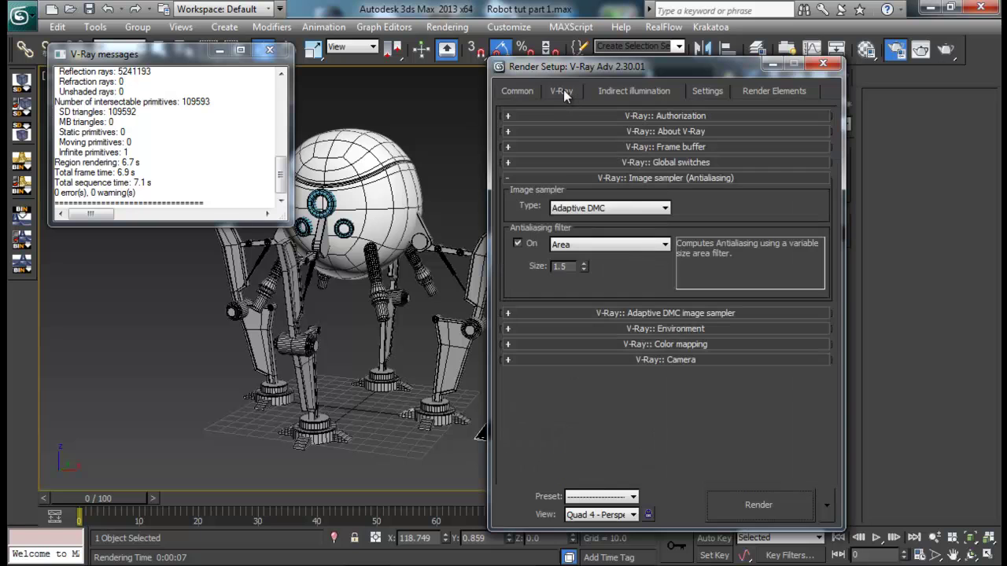
{"action": "left_click", "coordinate": [625, 244]}
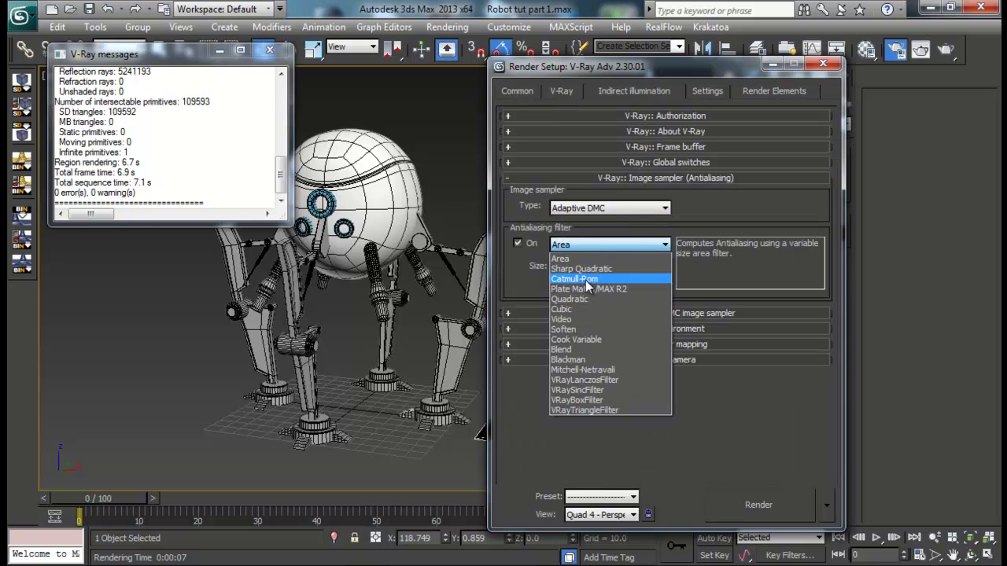
{"action": "left_click", "coordinate": [621, 280]}
Step: In V-Ray Environment, enable the GI skylight and reflection/refraction overrides
{"action": "left_click", "coordinate": [687, 327]}
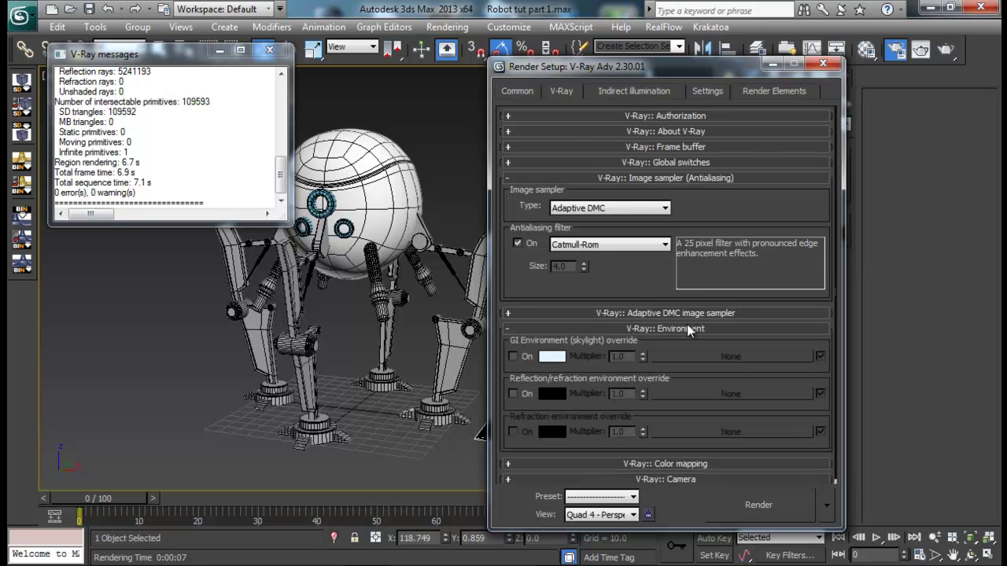
{"action": "left_click", "coordinate": [512, 352]}
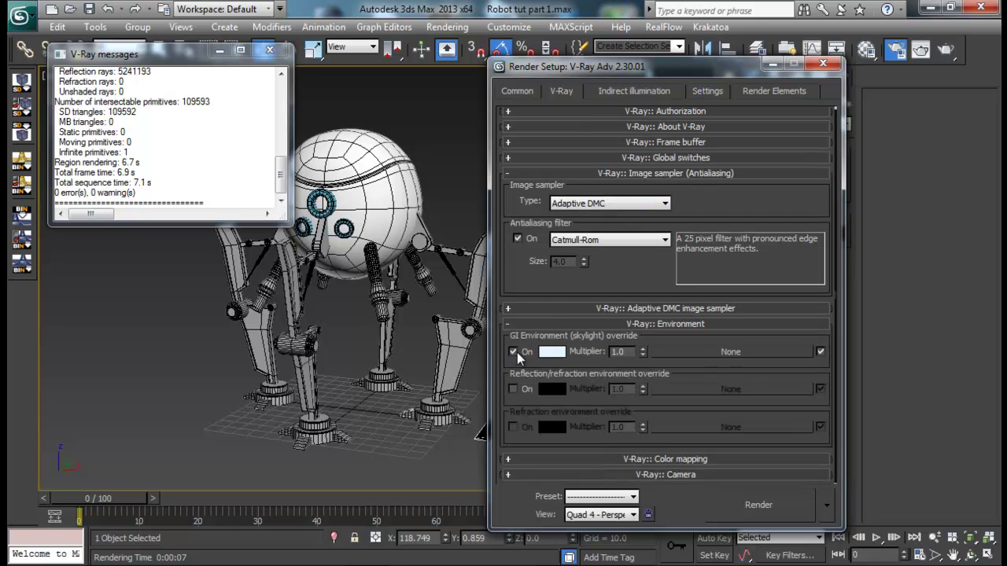
{"action": "left_click", "coordinate": [512, 389]}
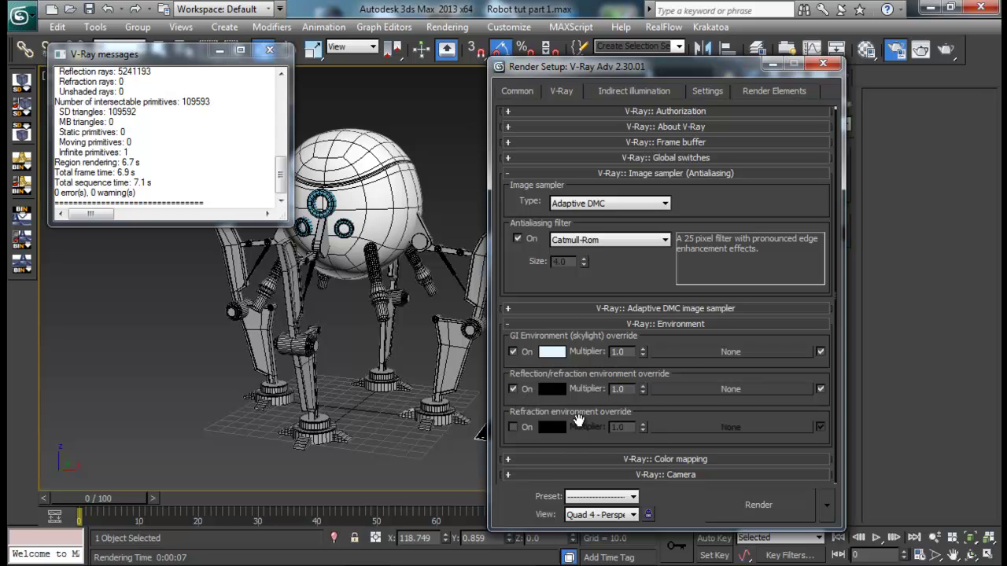
Step: Convert the 08 - Default material to a VRayMtl with a white diffuse colour
{"action": "left_click", "coordinate": [866, 49]}
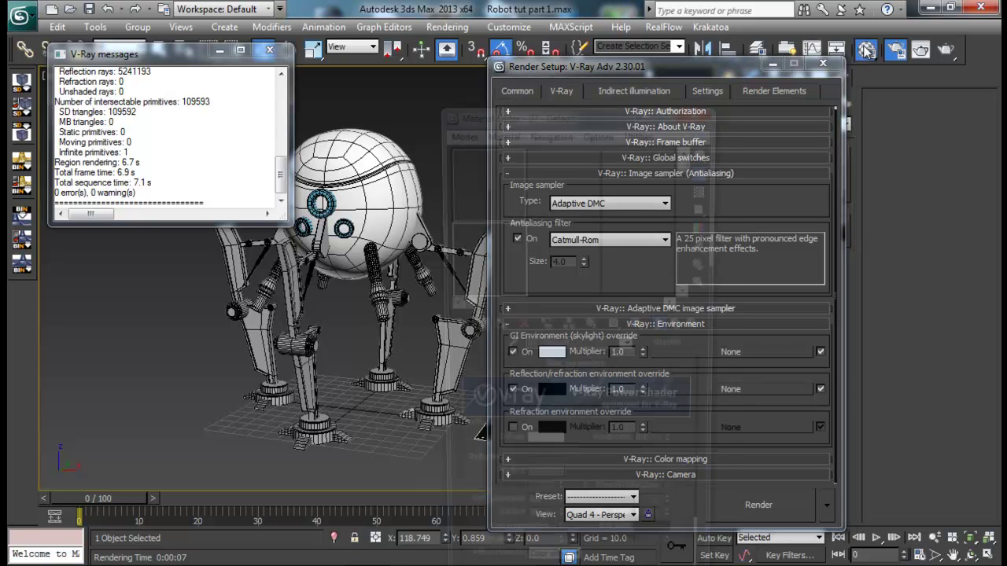
{"action": "left_click_drag", "start_coordinate": [630, 92], "coordinate": [346, 77]}
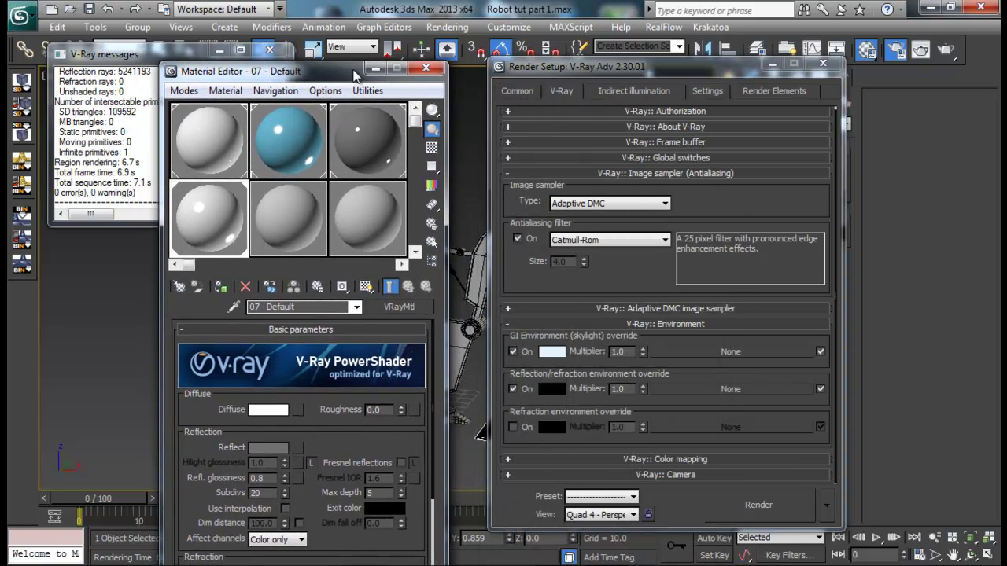
{"action": "left_click", "coordinate": [268, 233]}
{"action": "left_click", "coordinate": [299, 307]}
{"action": "left_click", "coordinate": [356, 307]}
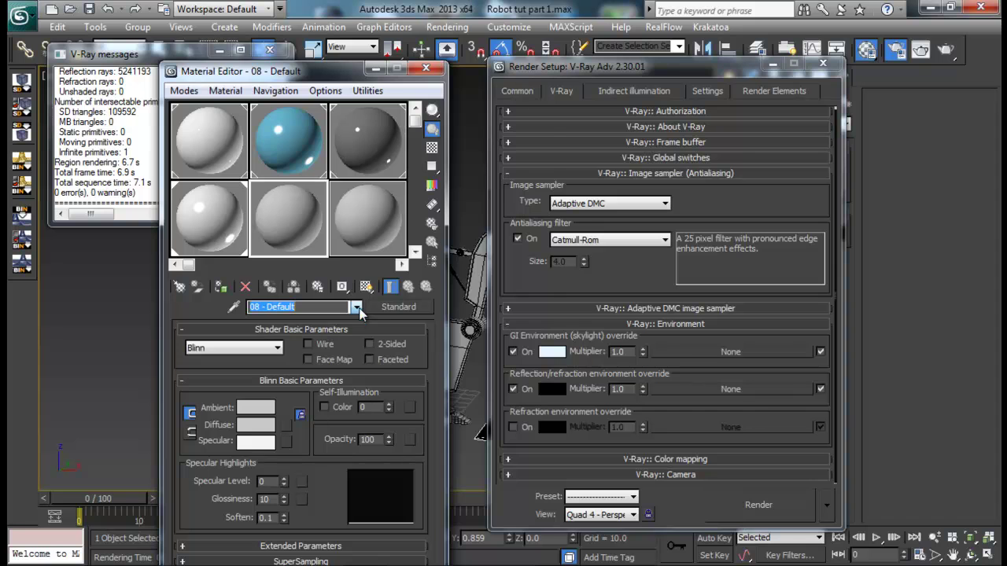
{"action": "left_click", "coordinate": [394, 307]}
{"action": "left_click", "coordinate": [236, 500]}
{"action": "double_click", "coordinate": [242, 500]}
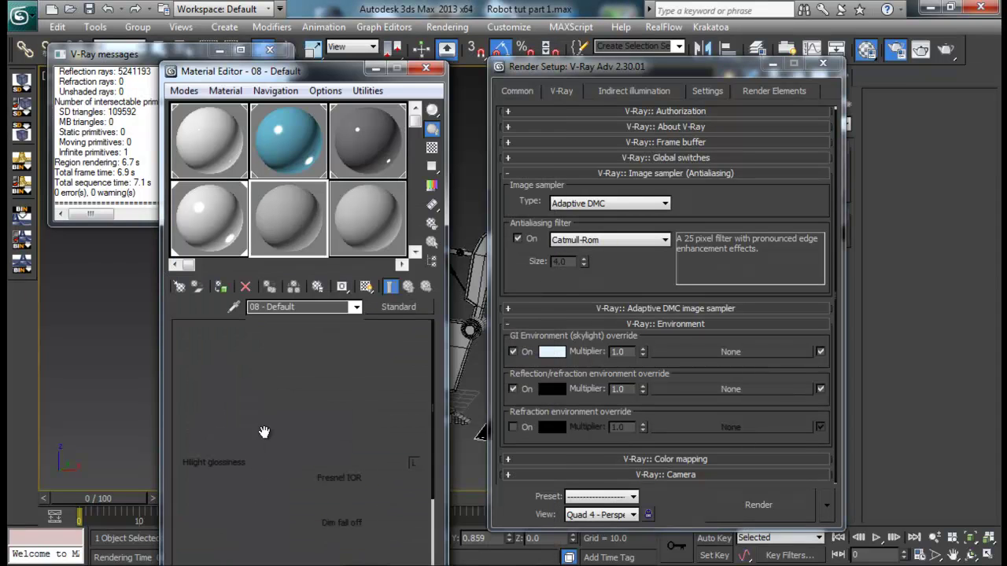
{"action": "left_click", "coordinate": [267, 410]}
{"action": "left_click_drag", "start_coordinate": [463, 158], "coordinate": [463, 99]}
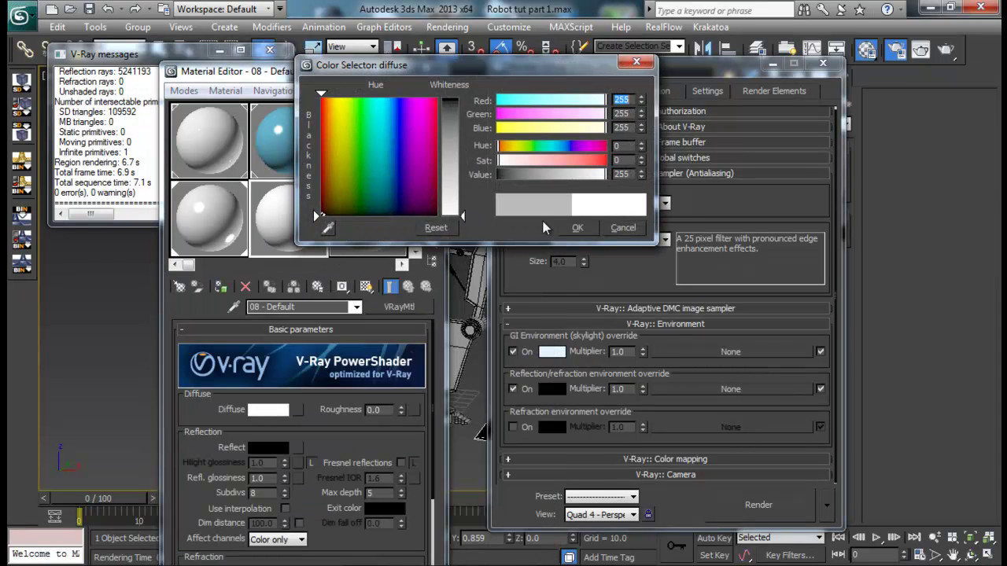
{"action": "left_click", "coordinate": [577, 228]}
Step: Set the GI skylight override colour to pure white
{"action": "left_click_drag", "start_coordinate": [551, 352], "coordinate": [732, 358]}
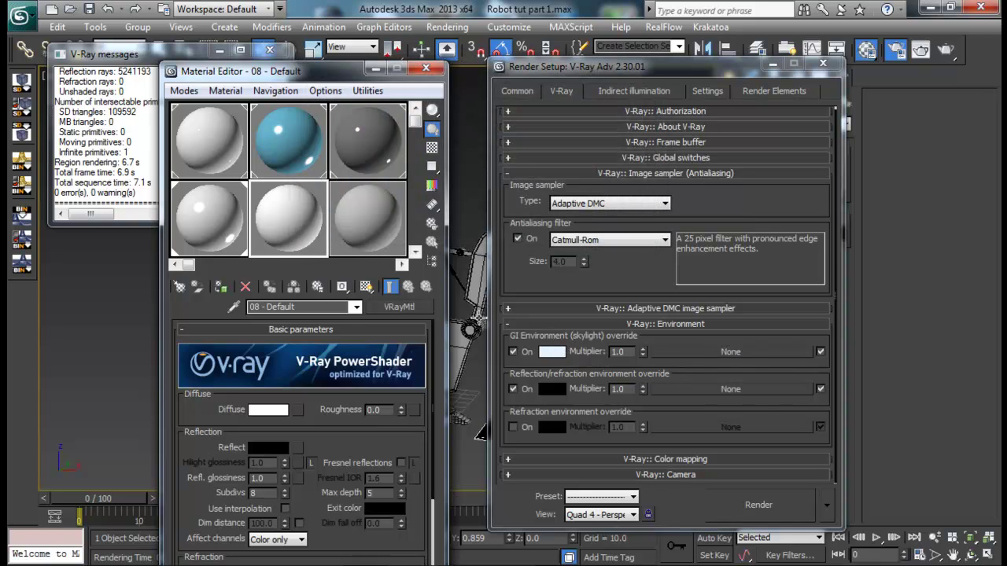
{"action": "left_click", "coordinate": [740, 352]}
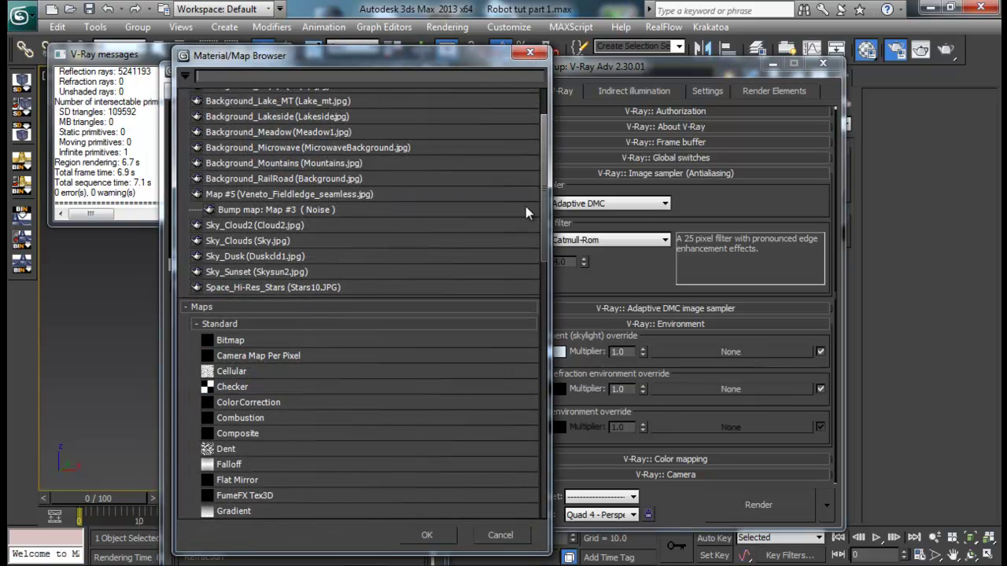
{"action": "left_click", "coordinate": [529, 53]}
{"action": "left_click", "coordinate": [557, 350]}
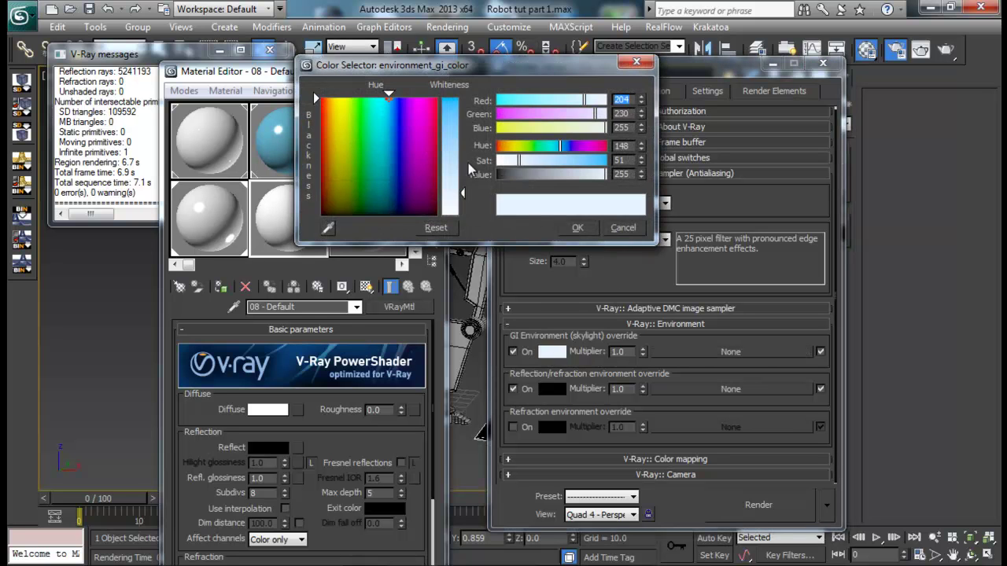
{"action": "left_click_drag", "start_coordinate": [468, 163], "coordinate": [464, 99]}
{"action": "left_click", "coordinate": [578, 227]}
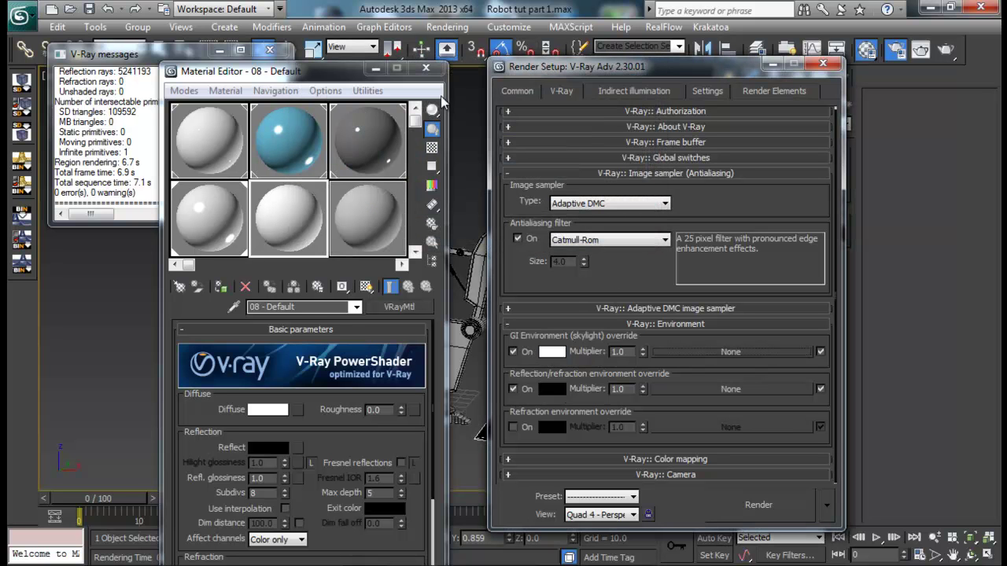
Step: Create a VRayHDRI map loaded with the Chrome HDR image
{"action": "left_click", "coordinate": [307, 219]}
{"action": "left_click", "coordinate": [382, 308]}
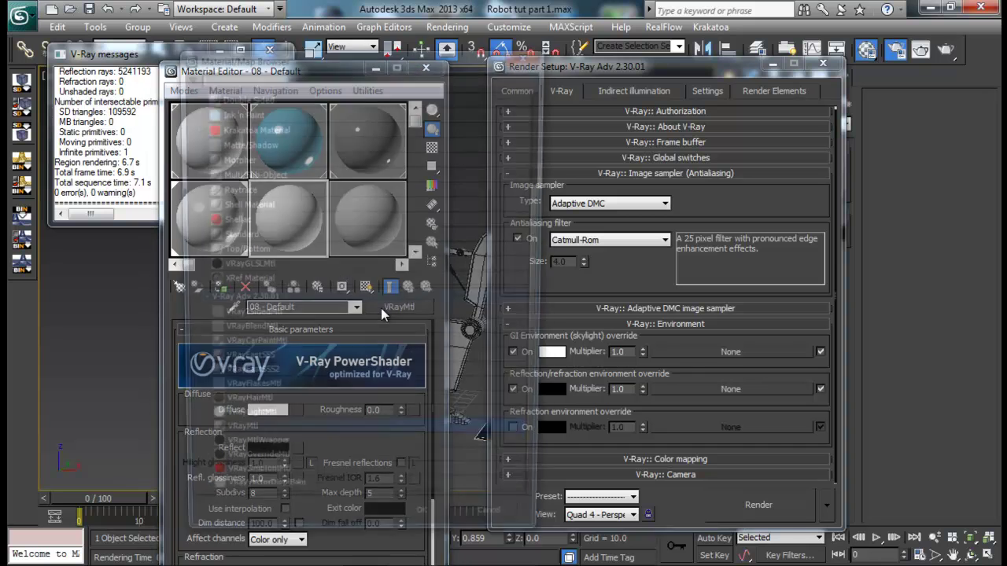
{"action": "scroll", "coordinate": [296, 362], "scroll_direction": "down", "scroll_amount": 2}
{"action": "scroll", "coordinate": [296, 360], "scroll_direction": "up", "scroll_amount": 3}
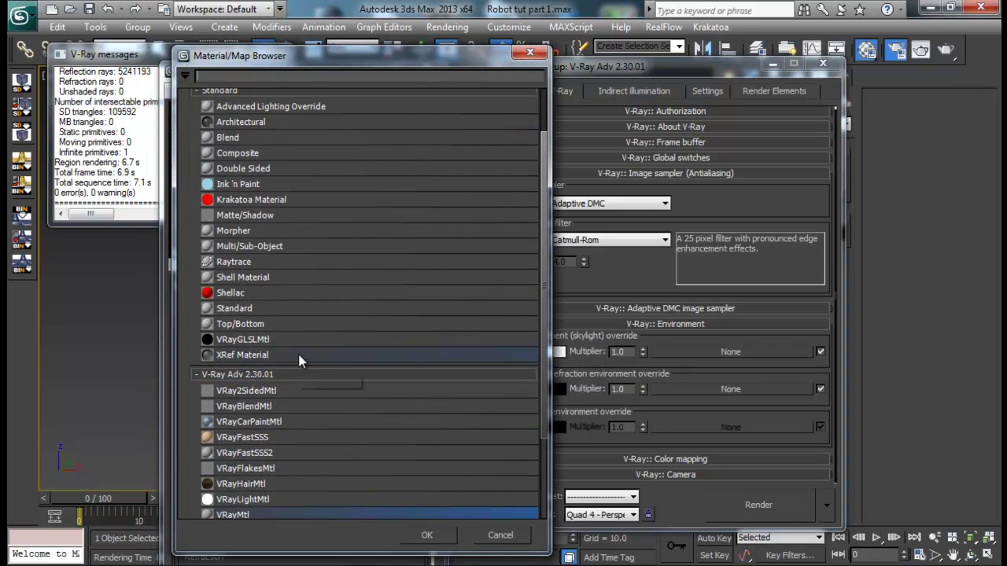
{"action": "left_click", "coordinate": [529, 52]}
{"action": "left_click", "coordinate": [187, 283]}
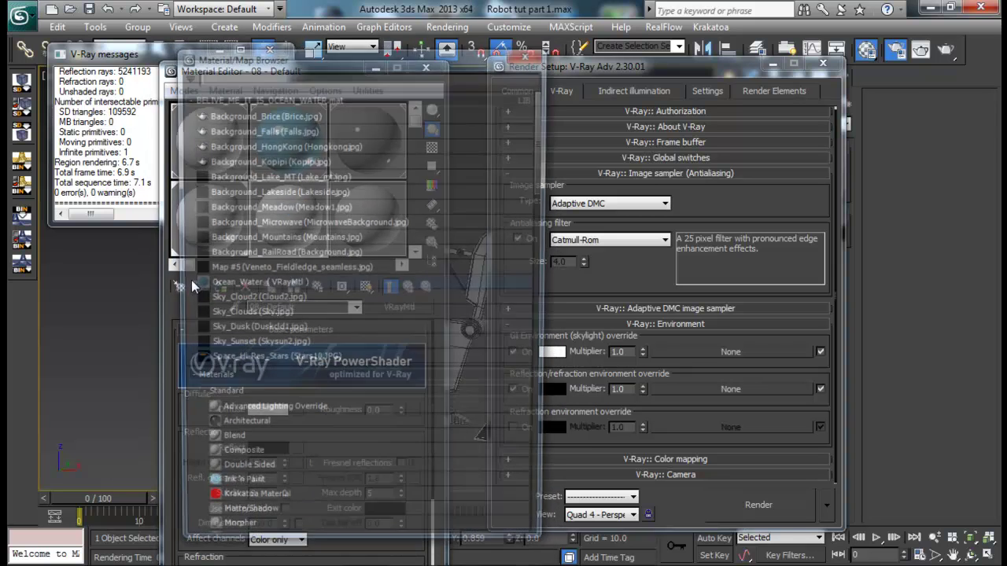
{"action": "scroll", "coordinate": [377, 249], "scroll_direction": "down", "scroll_amount": 1}
{"action": "left_click_drag", "start_coordinate": [542, 127], "coordinate": [546, 372]}
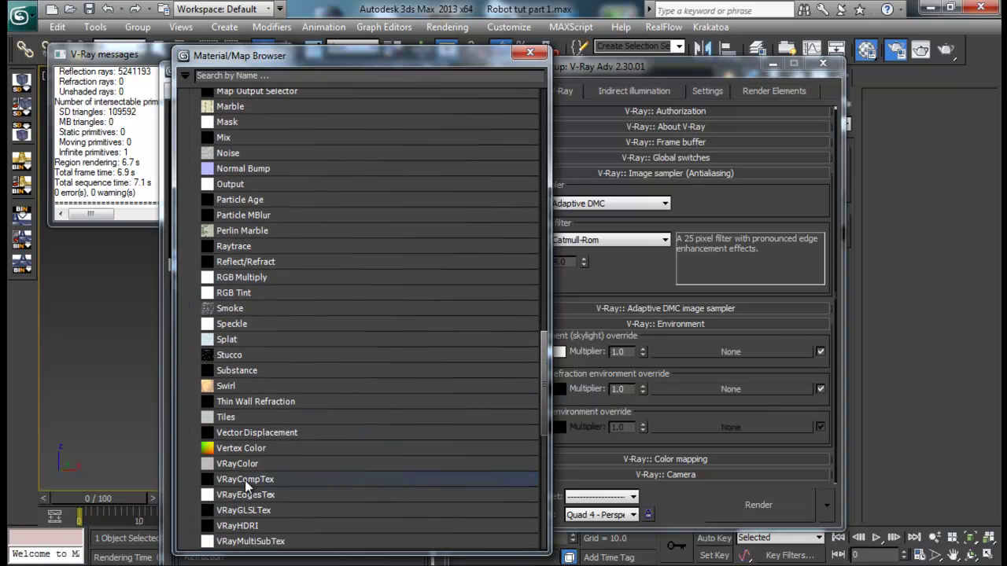
{"action": "double_click", "coordinate": [248, 524]}
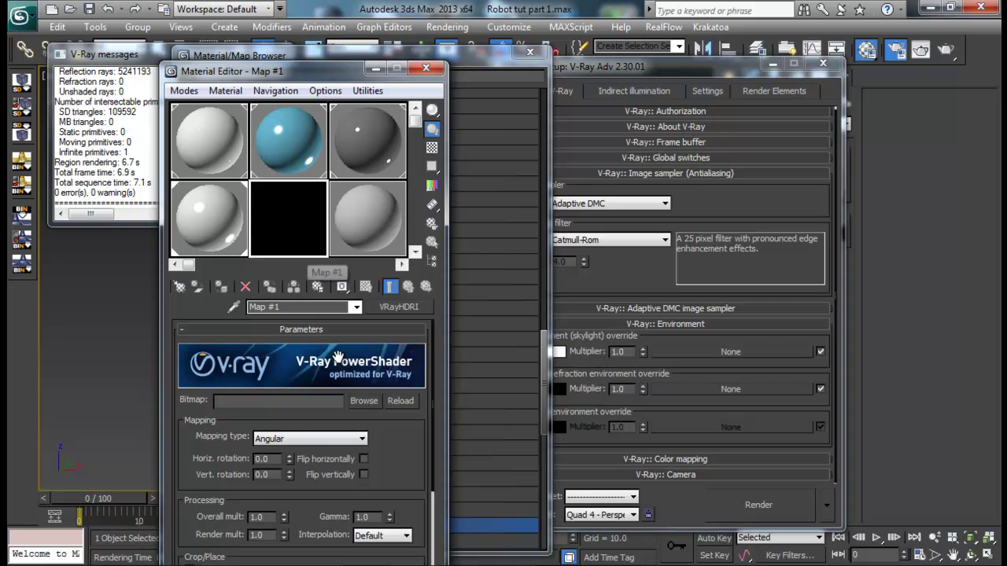
{"action": "left_click", "coordinate": [363, 401]}
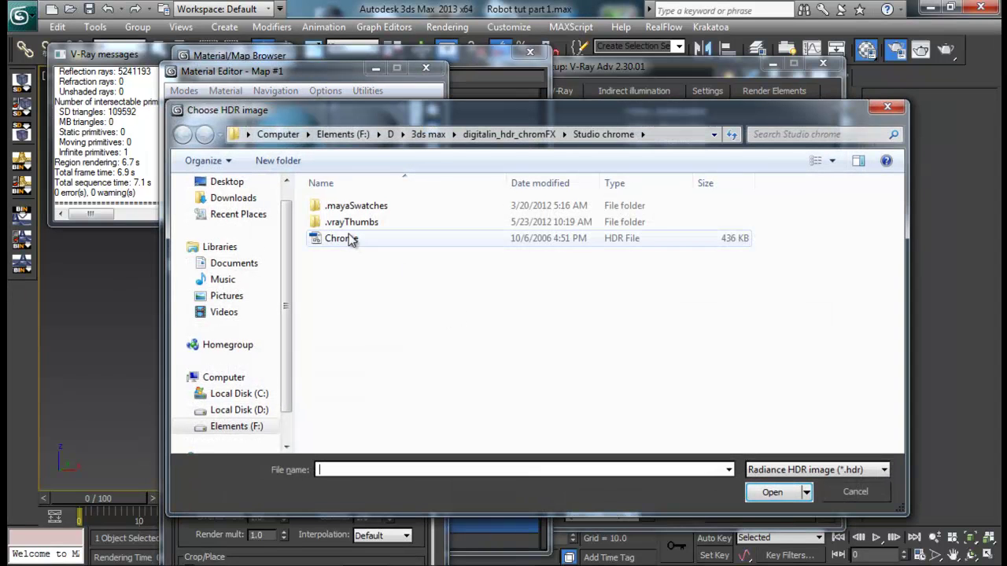
{"action": "left_click", "coordinate": [351, 243]}
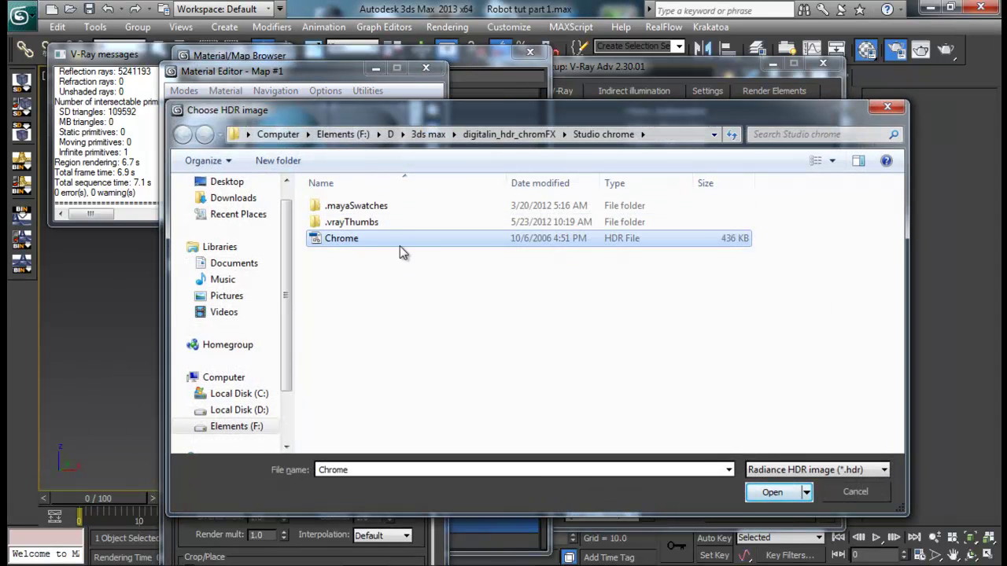
{"action": "left_click", "coordinate": [756, 491]}
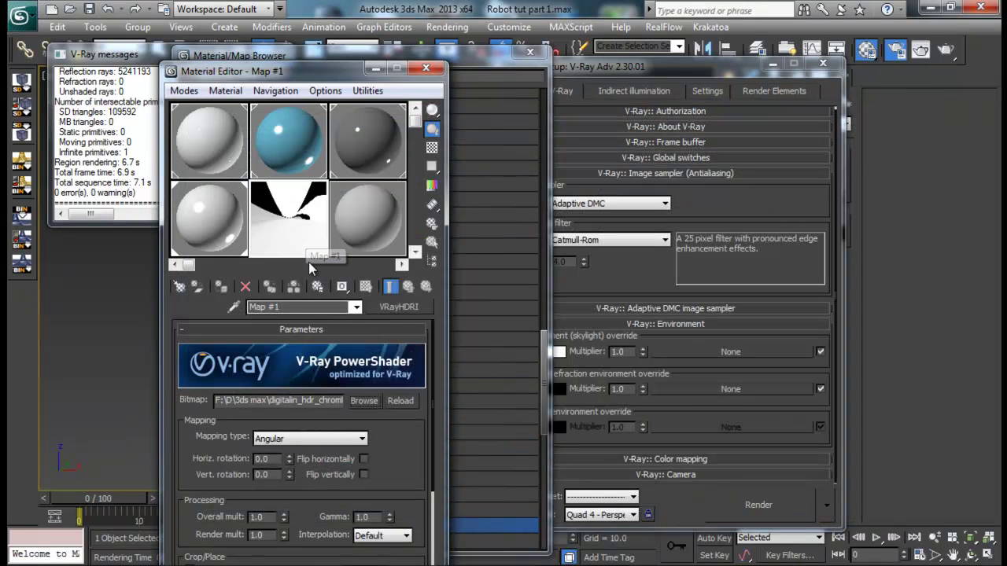
Step: Assign the HDRI map to the reflection/refraction override slot as an instance
{"action": "left_click_drag", "start_coordinate": [326, 73], "coordinate": [311, 17]}
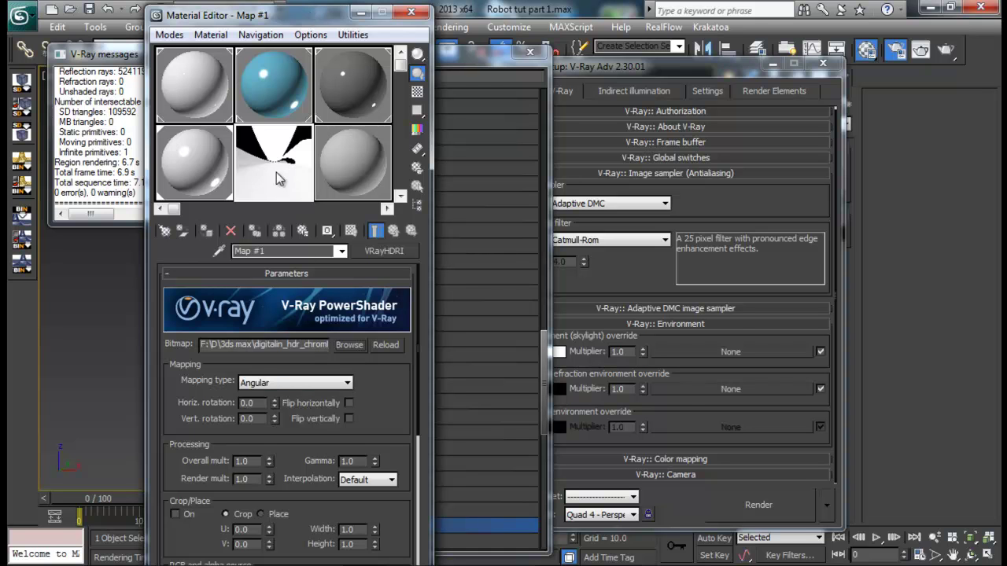
{"action": "left_click_drag", "start_coordinate": [280, 175], "coordinate": [696, 390]}
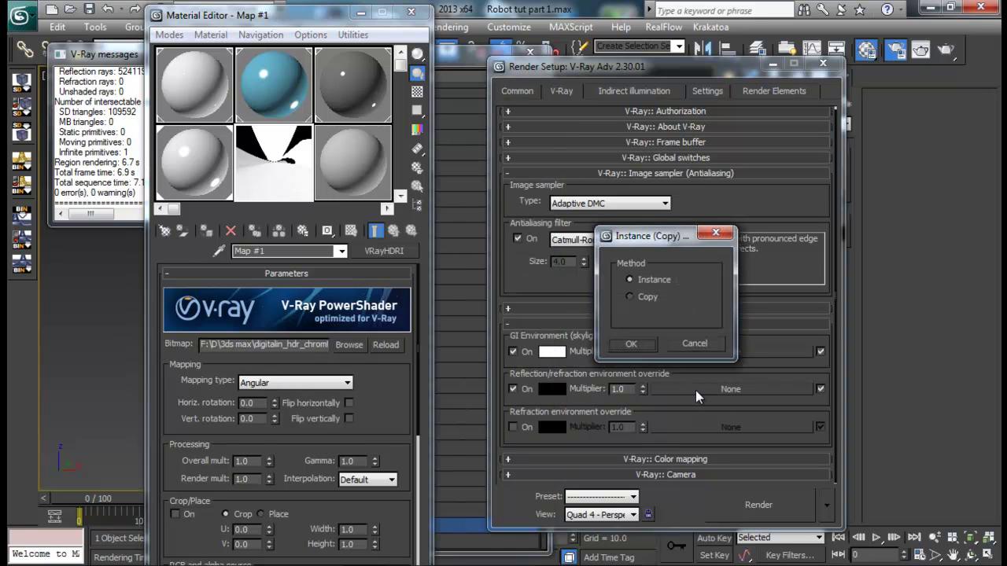
{"action": "left_click", "coordinate": [646, 348]}
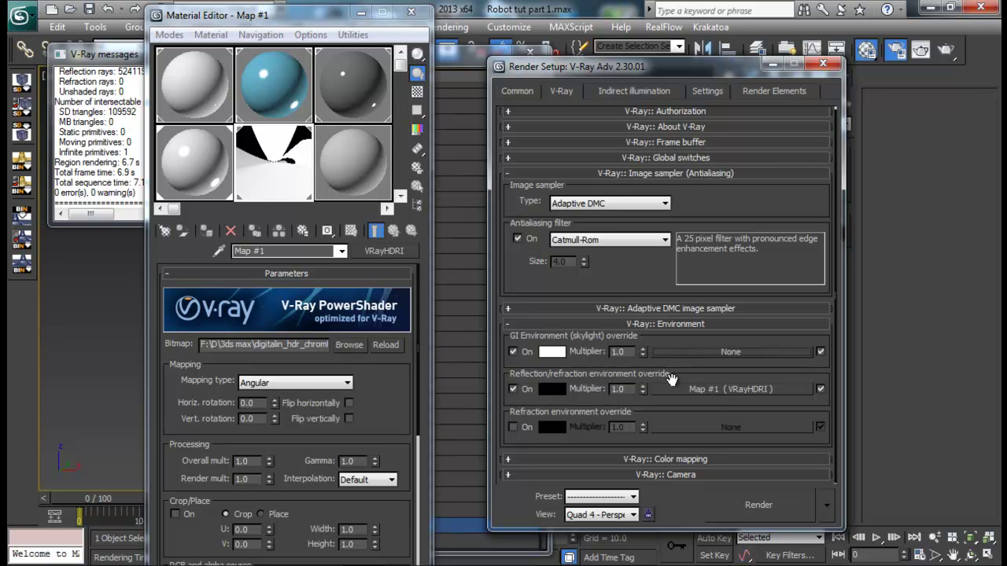
Step: Set the environment background colour to white in Environment and Effects
{"action": "left_click", "coordinate": [360, 12]}
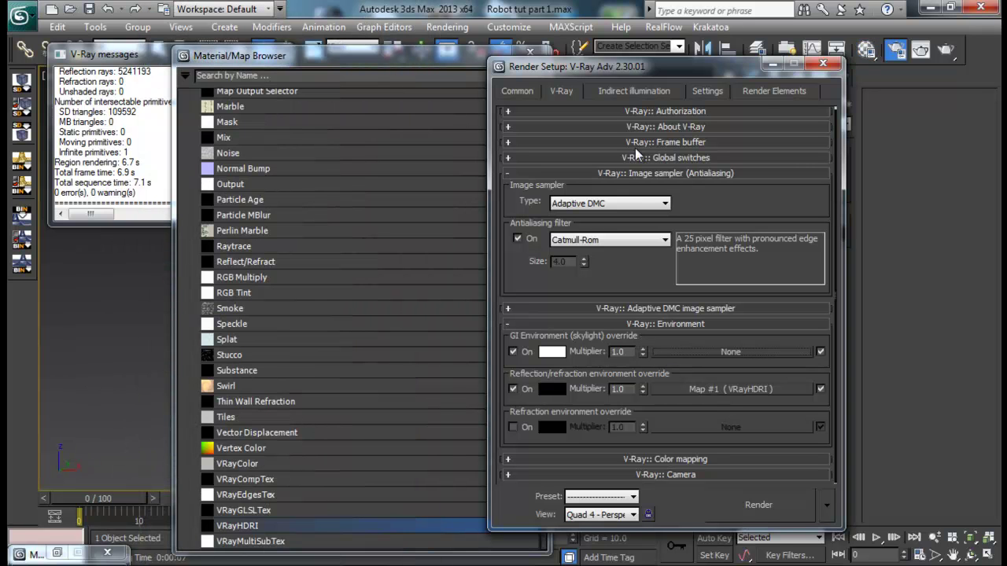
{"action": "left_click", "coordinate": [447, 26]}
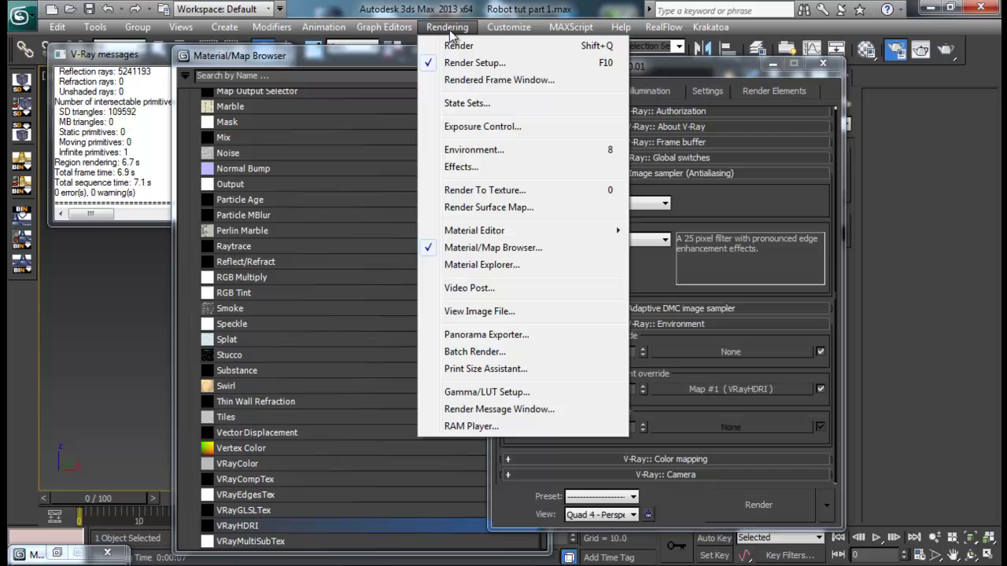
{"action": "left_click", "coordinate": [481, 149]}
{"action": "left_click", "coordinate": [394, 199]}
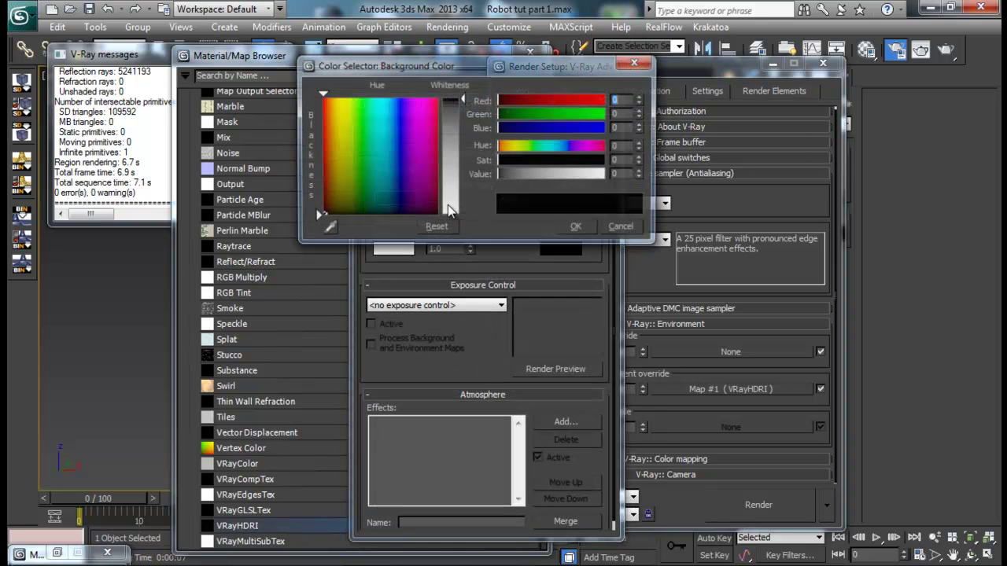
{"action": "left_click_drag", "start_coordinate": [447, 204], "coordinate": [446, 174]}
{"action": "left_click", "coordinate": [570, 228]}
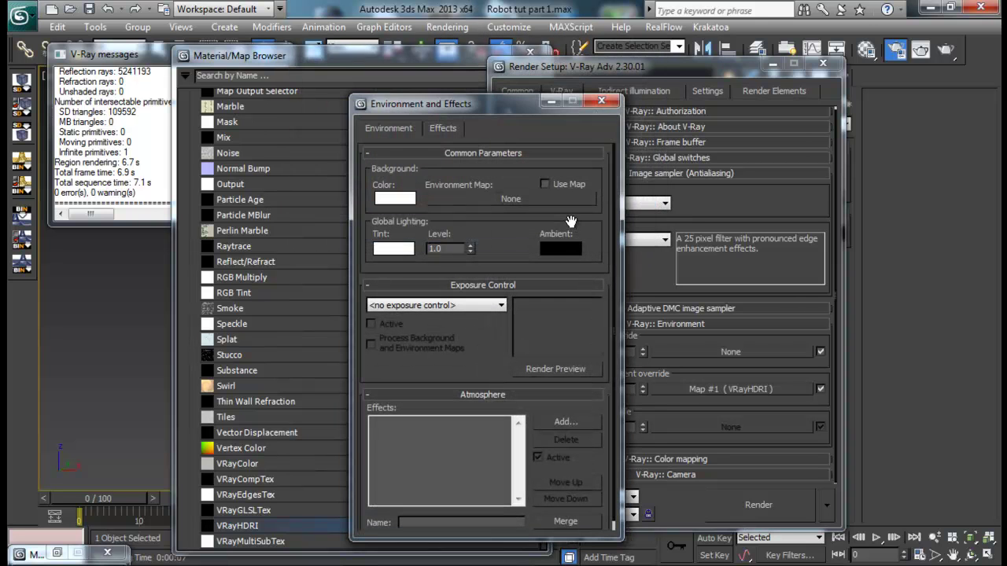
{"action": "left_click", "coordinate": [601, 101]}
Step: Clear away the open dialogs and render the scene with V-Ray
{"action": "left_click_drag", "start_coordinate": [623, 68], "coordinate": [437, 64]}
{"action": "left_click", "coordinate": [574, 59]}
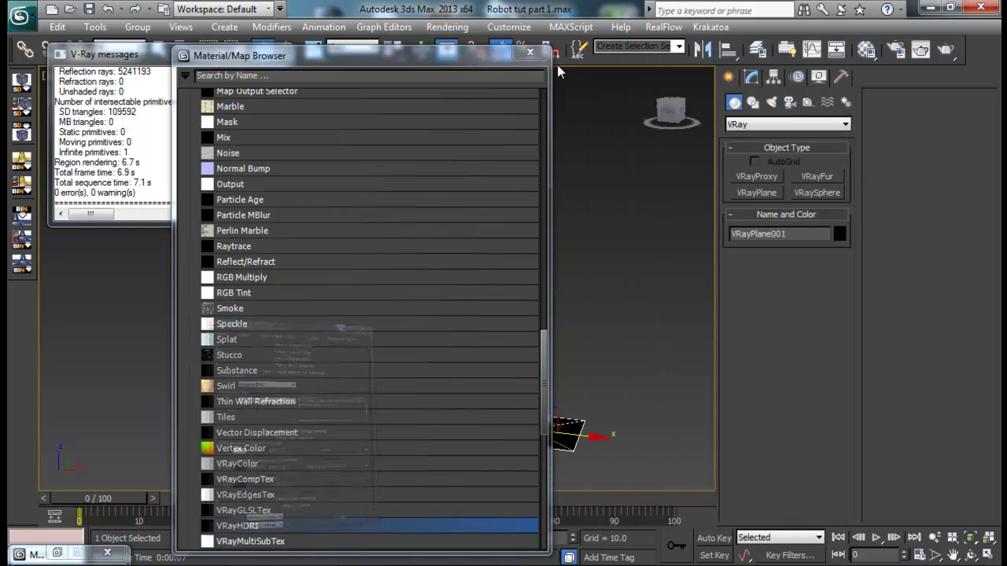
{"action": "left_click", "coordinate": [541, 44]}
{"action": "left_click", "coordinate": [943, 58]}
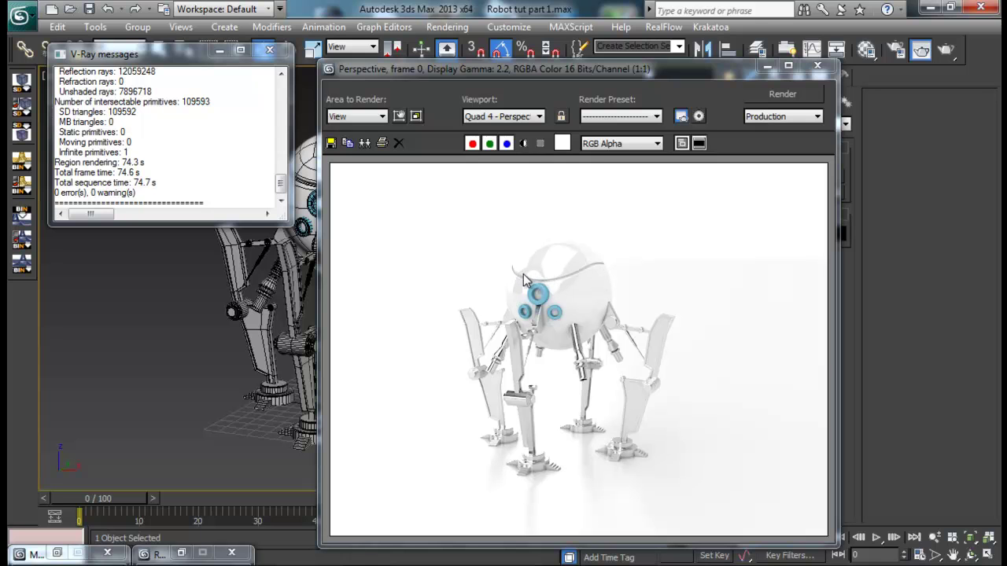
Step: Close the render and select the 01 - Default robot material in the Material Editor
{"action": "left_click", "coordinate": [812, 50]}
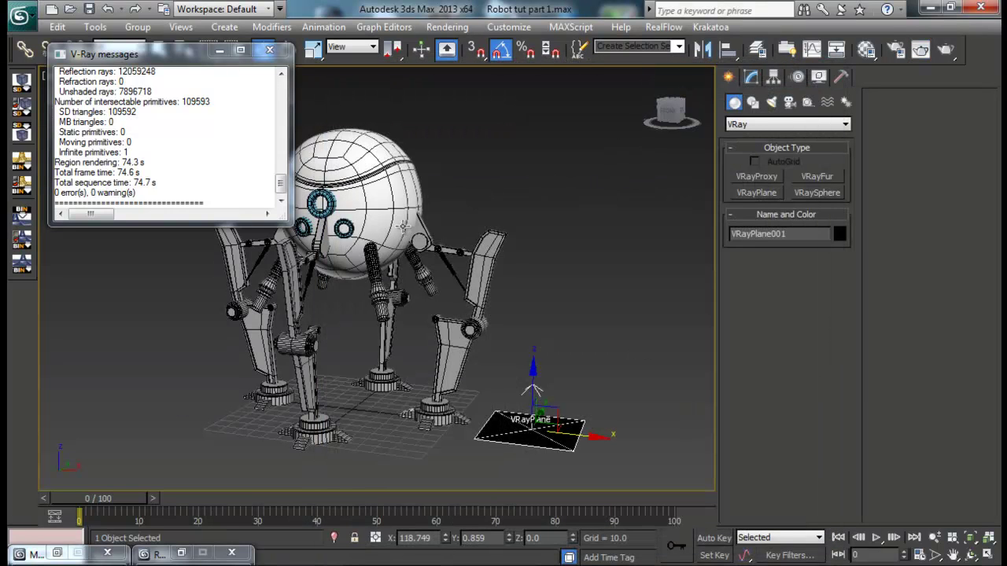
{"action": "left_click", "coordinate": [57, 552]}
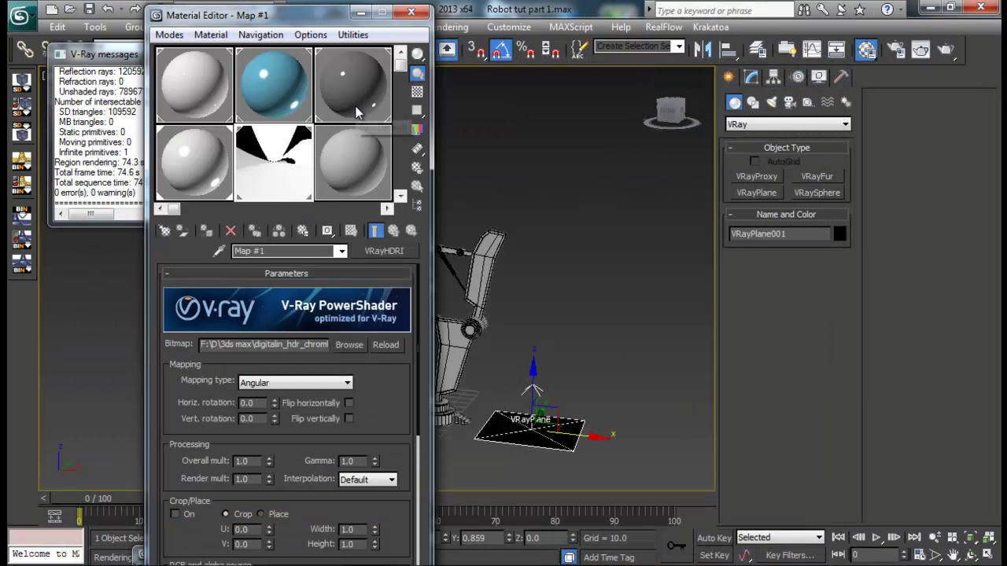
{"action": "left_click", "coordinate": [361, 12]}
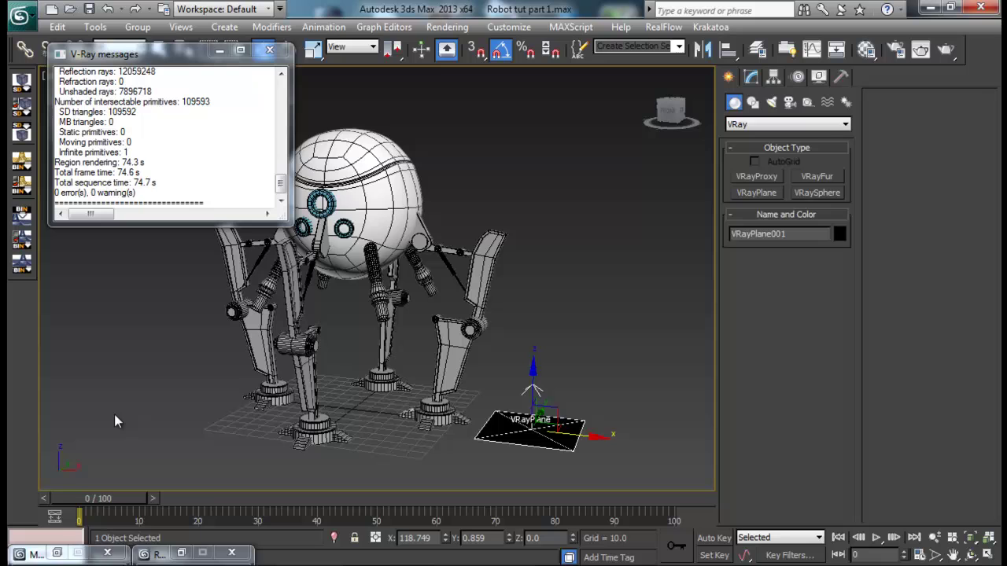
{"action": "left_click", "coordinate": [57, 553]}
{"action": "left_click", "coordinate": [190, 87]}
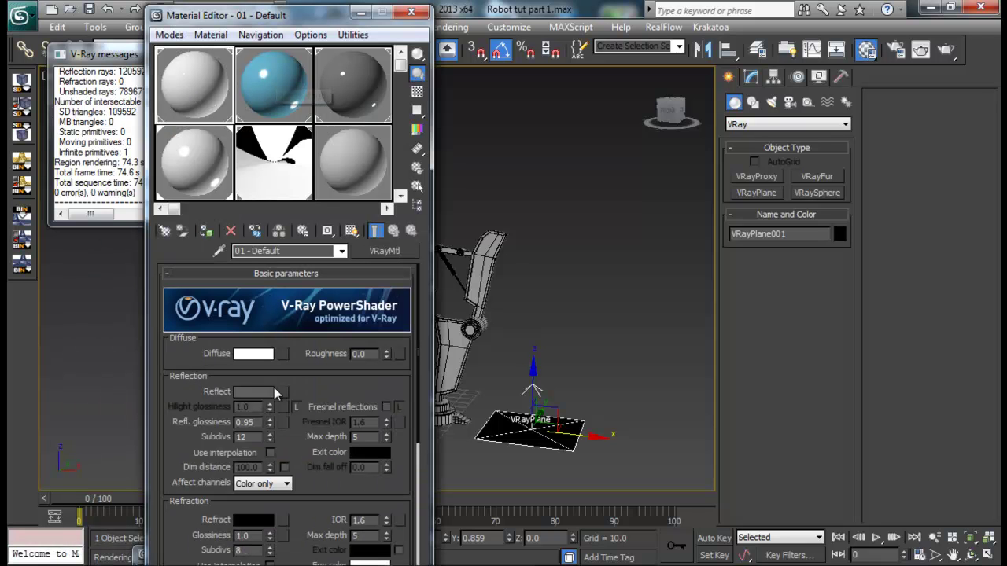
Step: Set the material's reflection glossiness to 0.85 and subdivs to 18, moving the editor aside
{"action": "left_click_drag", "start_coordinate": [258, 422], "coordinate": [190, 423]}
{"action": "key", "text": "Return"}
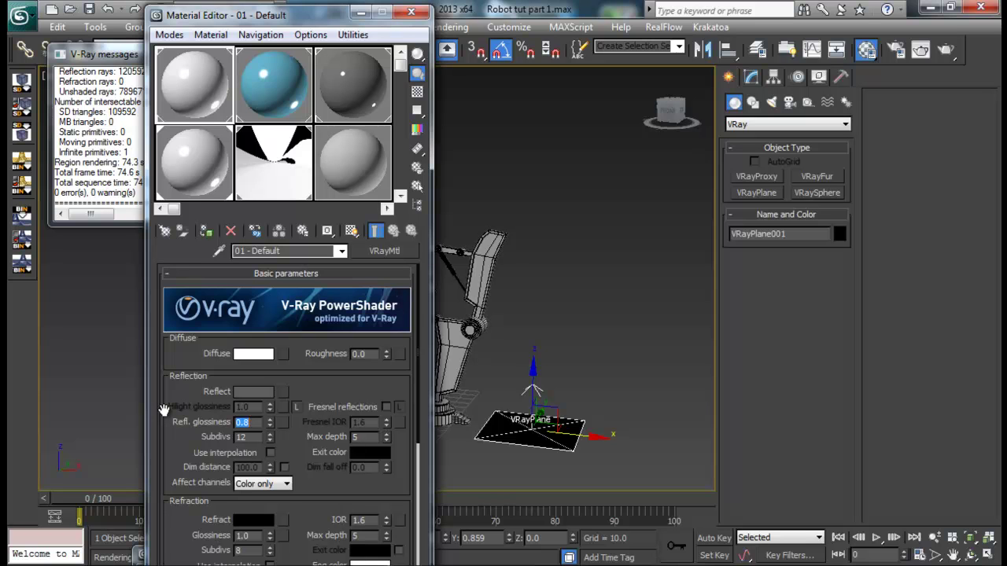
{"action": "type", "text": "5"}
{"action": "key", "text": "Return"}
{"action": "key", "text": "Tab"}
{"action": "left_click_drag", "start_coordinate": [287, 15], "coordinate": [702, 41]}
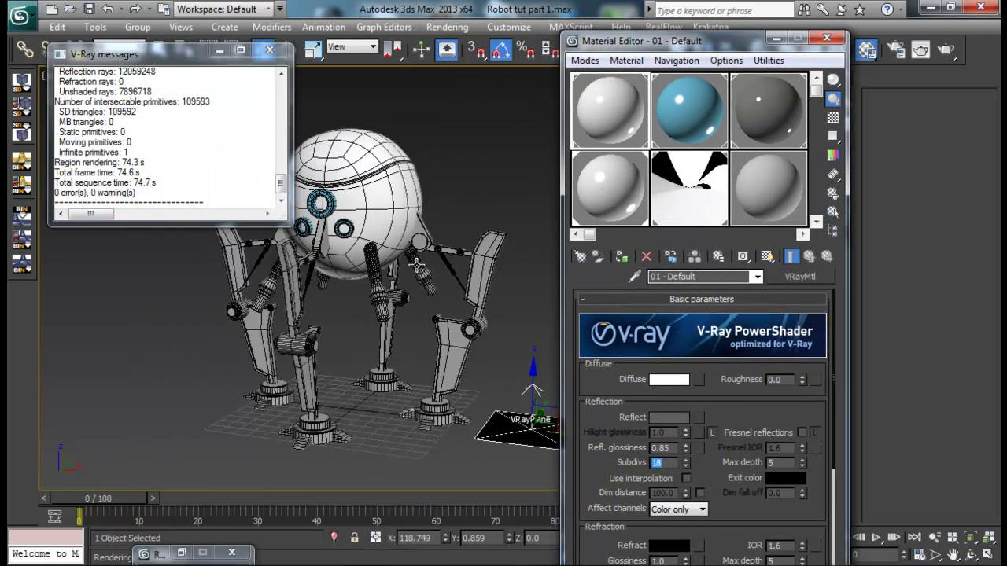
Step: Test-render the white robot, then select the front-left leg group for ungrouping
{"action": "left_click", "coordinate": [921, 49]}
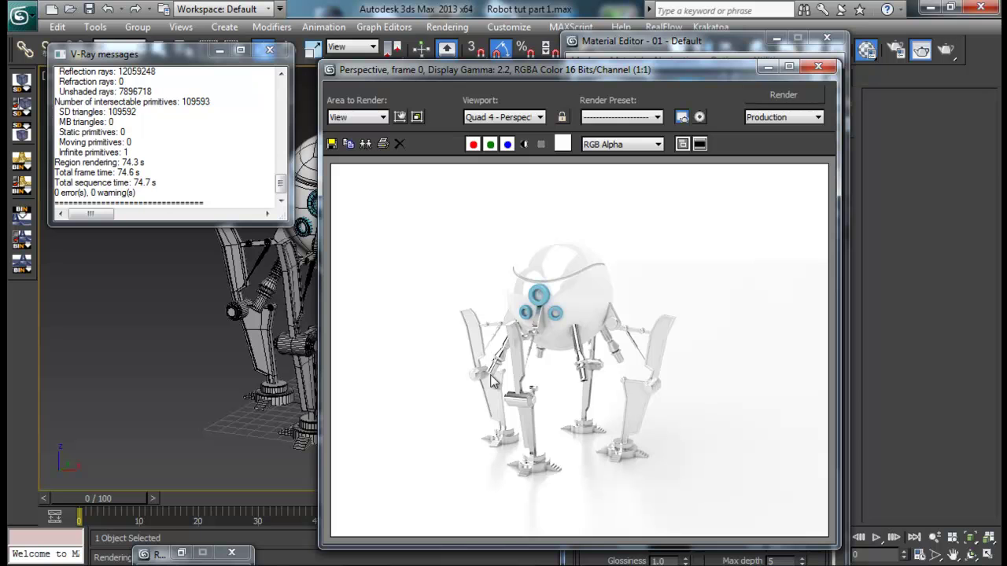
{"action": "left_click", "coordinate": [818, 67]}
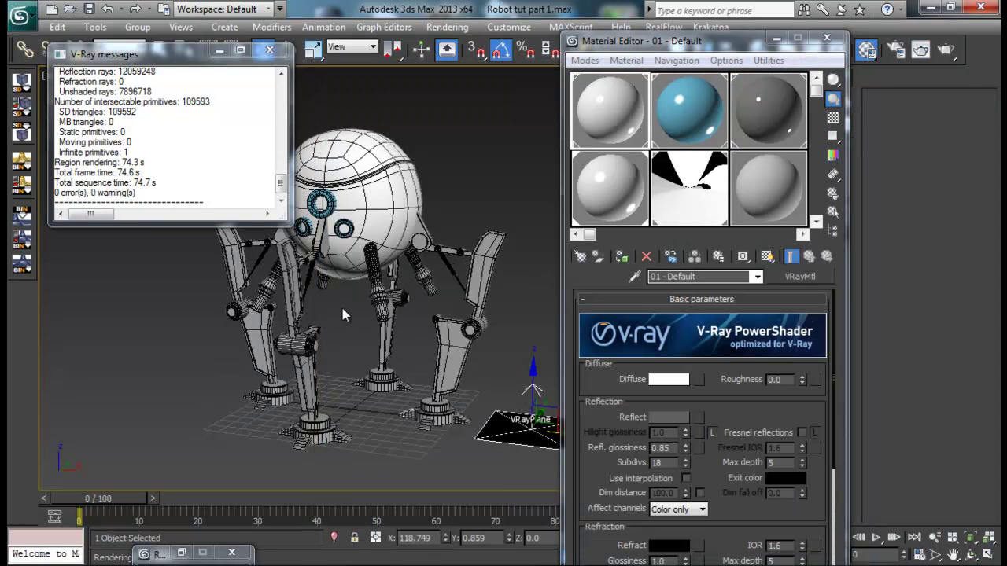
{"action": "left_click", "coordinate": [298, 316]}
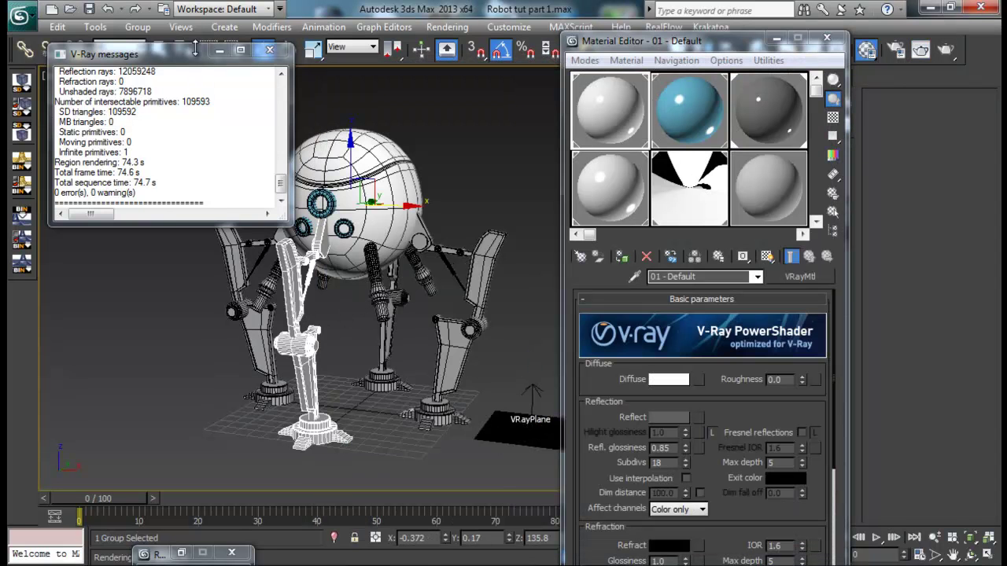
{"action": "left_click", "coordinate": [137, 27]}
Step: Ungroup the right leg group and open the middle and left front leg groups
{"action": "left_click", "coordinate": [157, 60]}
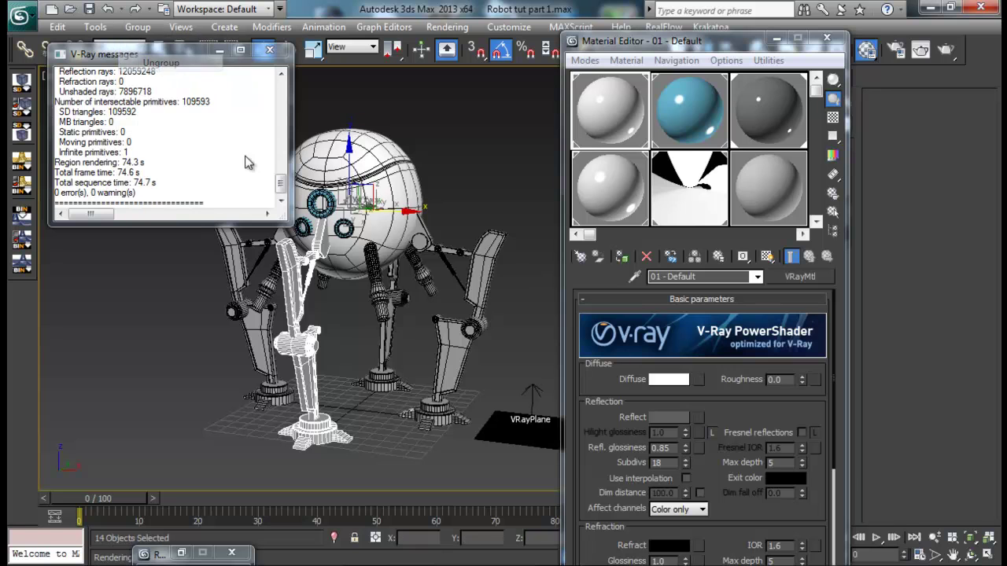
{"action": "left_click", "coordinate": [483, 285]}
{"action": "left_click", "coordinate": [138, 26]}
{"action": "left_click", "coordinate": [157, 62]}
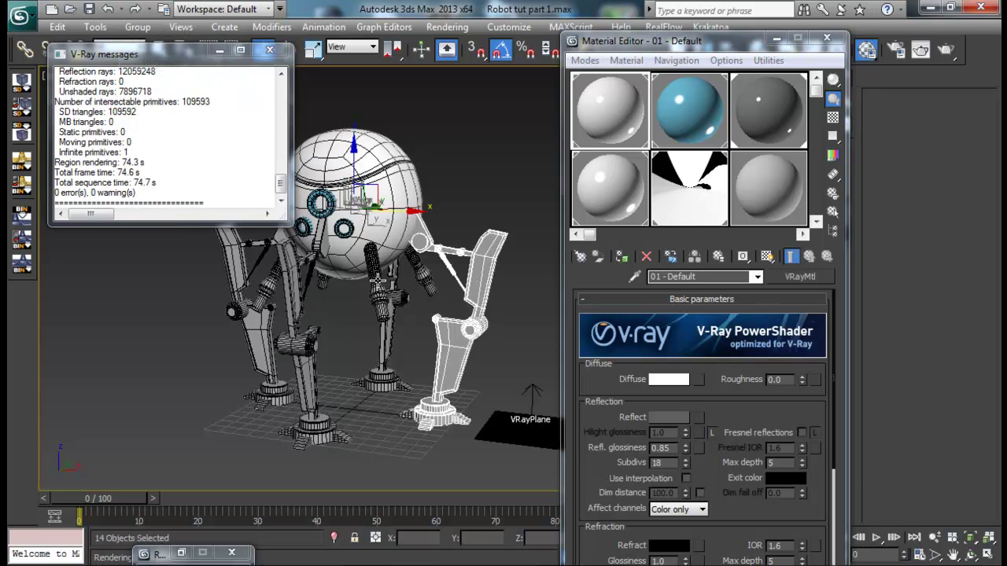
{"action": "left_click", "coordinate": [391, 340]}
{"action": "left_click", "coordinate": [138, 27]}
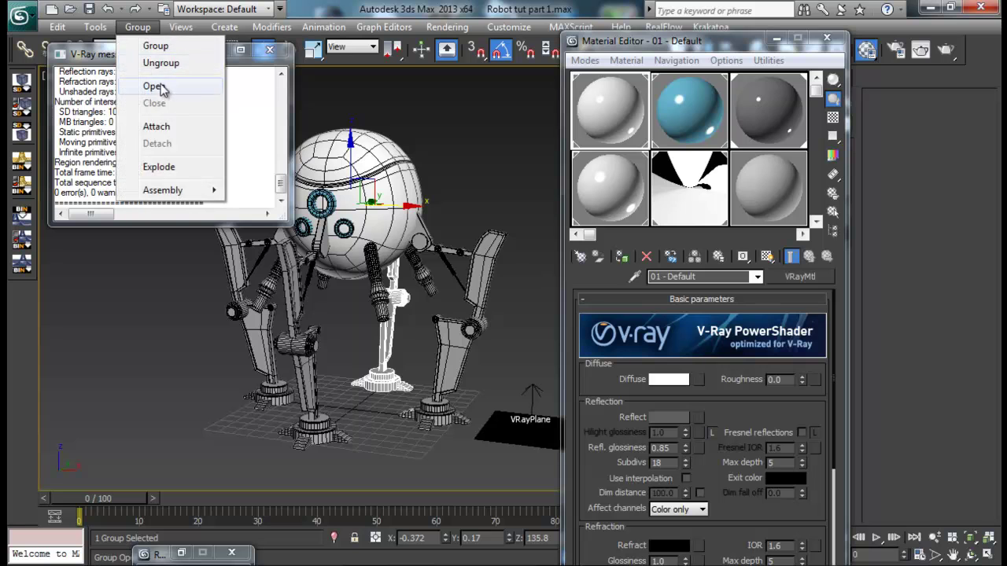
{"action": "left_click", "coordinate": [154, 86]}
{"action": "left_click", "coordinate": [246, 316]}
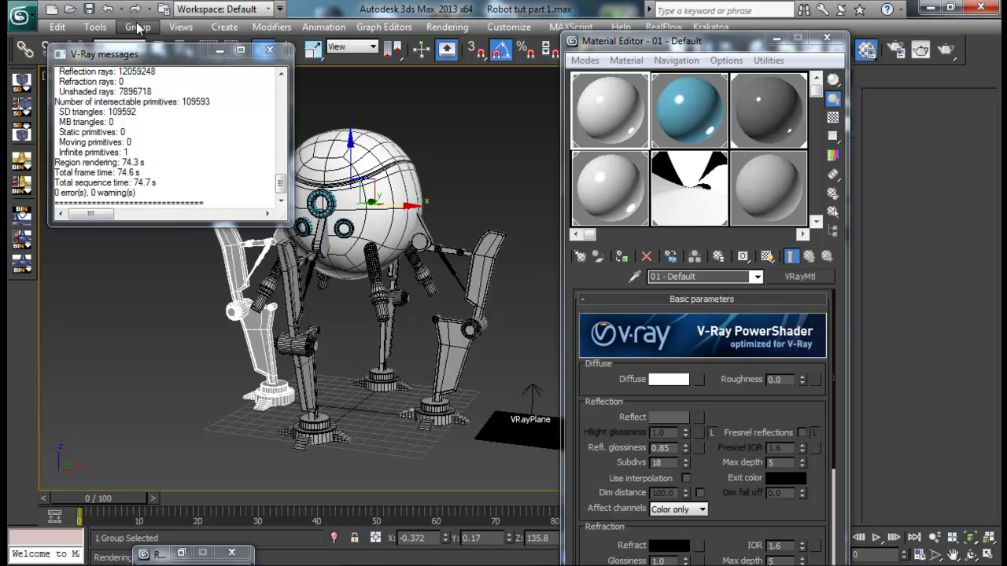
{"action": "left_click", "coordinate": [157, 86]}
{"action": "left_click", "coordinate": [232, 283]}
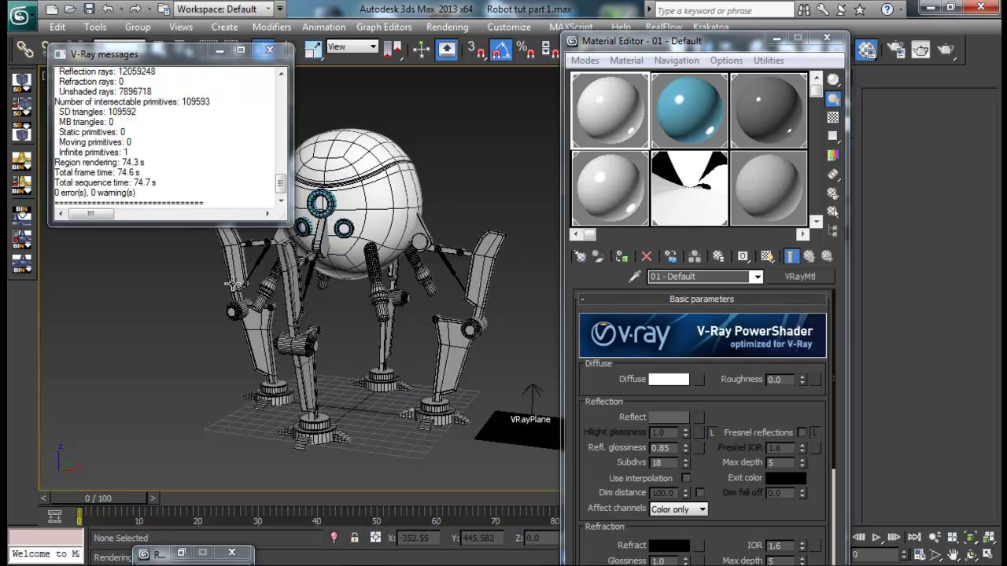
Step: Select the four flat leg plates together
{"action": "left_click", "coordinate": [234, 281]}
{"action": "left_click", "coordinate": [479, 286], "text": "ctrl"}
{"action": "left_click", "coordinate": [396, 273], "text": "ctrl"}
{"action": "left_click", "coordinate": [291, 301], "text": "ctrl"}
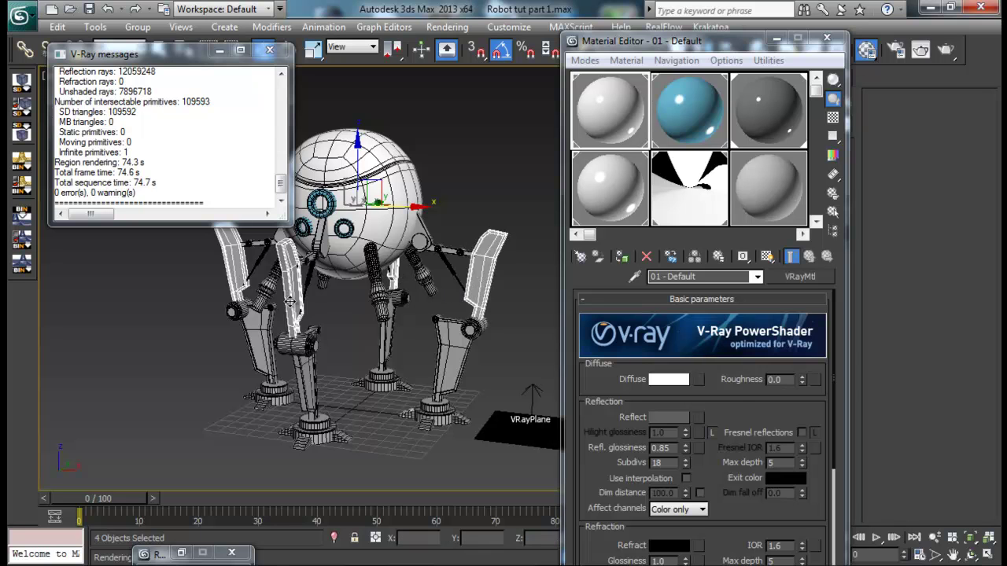
Step: Assign an unused material slot to the four leg plates and clear the selection
{"action": "left_click", "coordinate": [771, 201]}
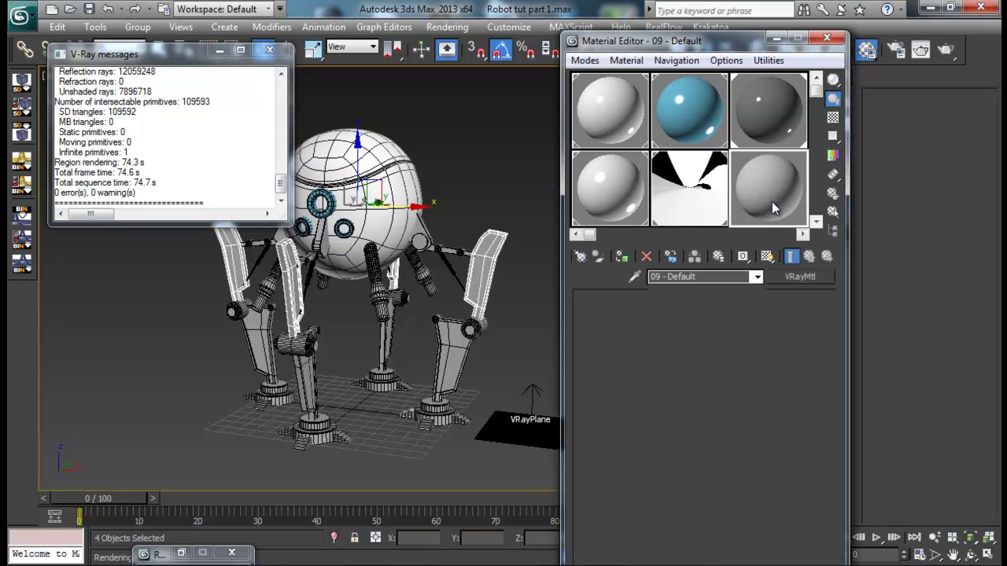
{"action": "left_click", "coordinate": [621, 256]}
{"action": "key", "text": "ctrl+d"}
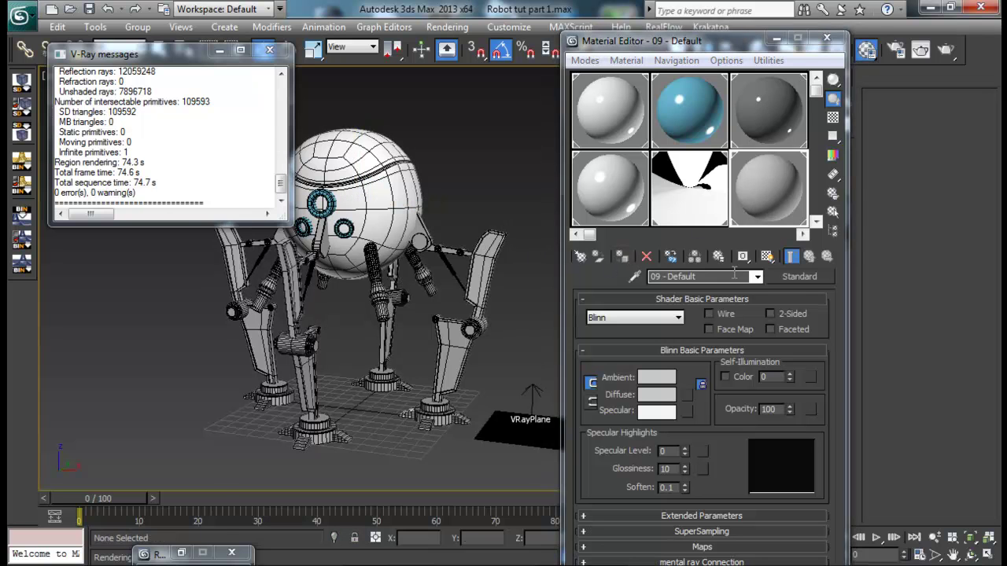
Step: Make it a VRayMtl with dark-grey diffuse, grey reflection, 0.95 glossiness and 12 subdivs
{"action": "scroll", "coordinate": [250, 484], "scroll_direction": "down", "scroll_amount": 3}
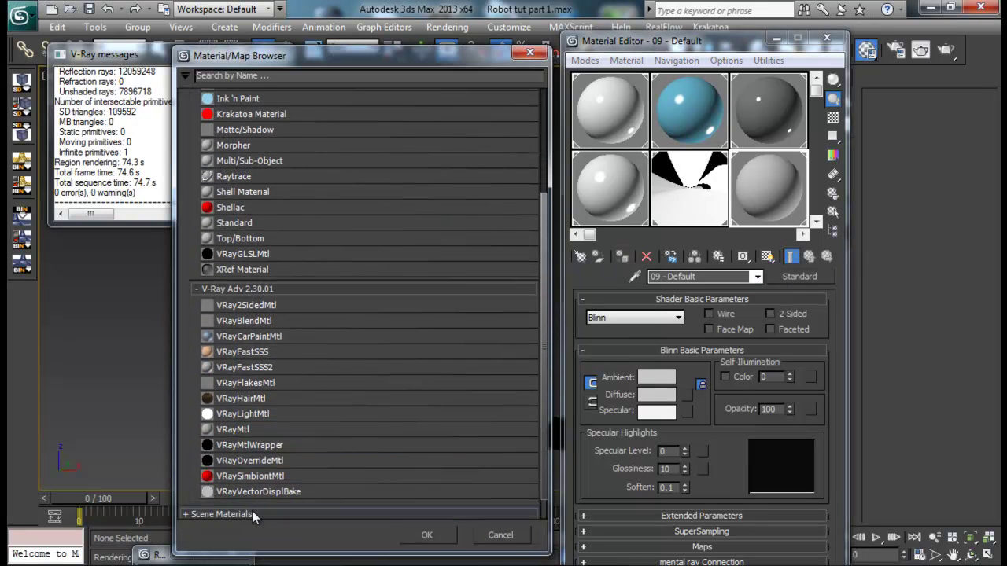
{"action": "double_click", "coordinate": [235, 429]}
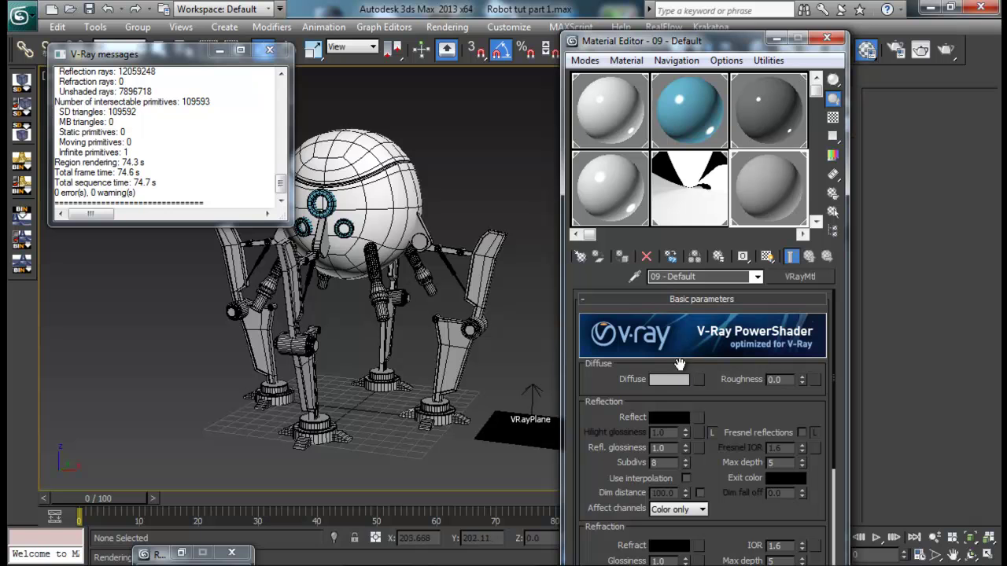
{"action": "left_click", "coordinate": [679, 382]}
{"action": "left_click_drag", "start_coordinate": [460, 157], "coordinate": [464, 107]}
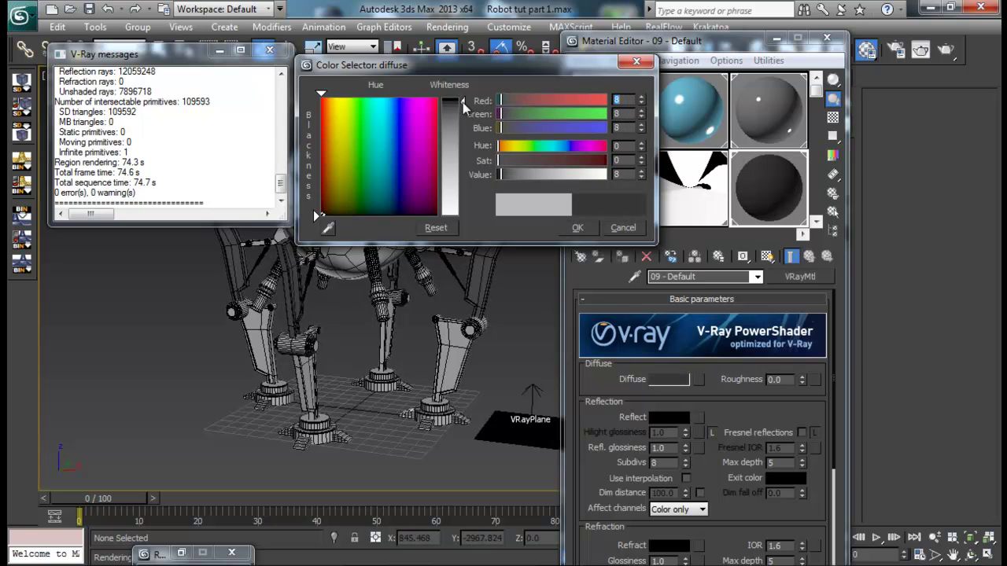
{"action": "left_click", "coordinate": [582, 229]}
{"action": "left_click", "coordinate": [669, 417]}
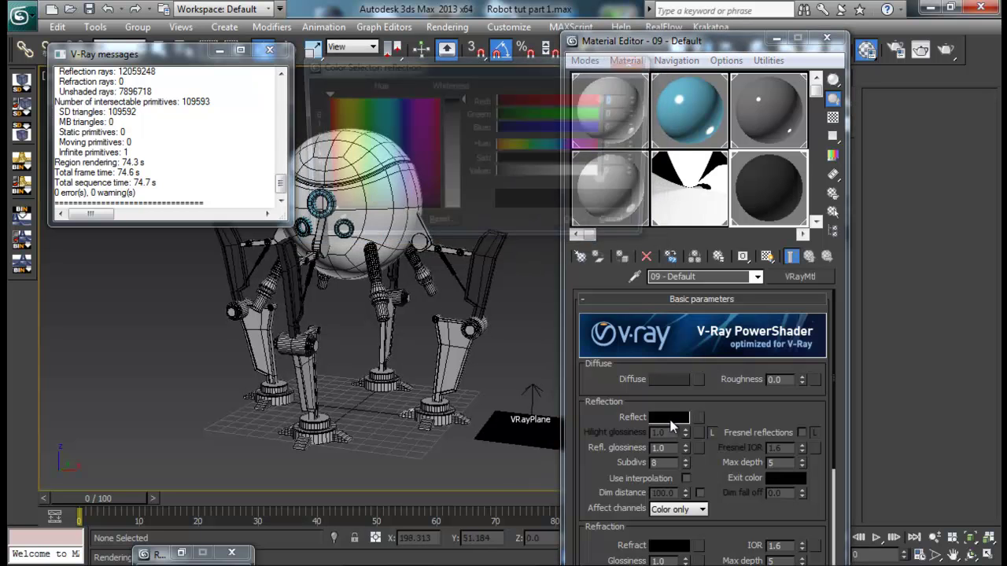
{"action": "left_click_drag", "start_coordinate": [461, 99], "coordinate": [456, 145]}
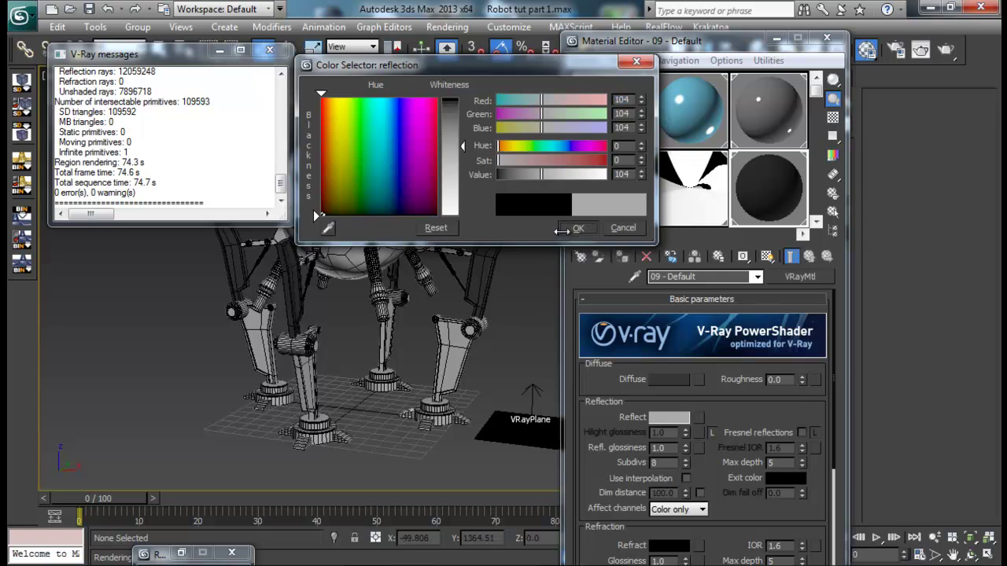
{"action": "left_click", "coordinate": [578, 227]}
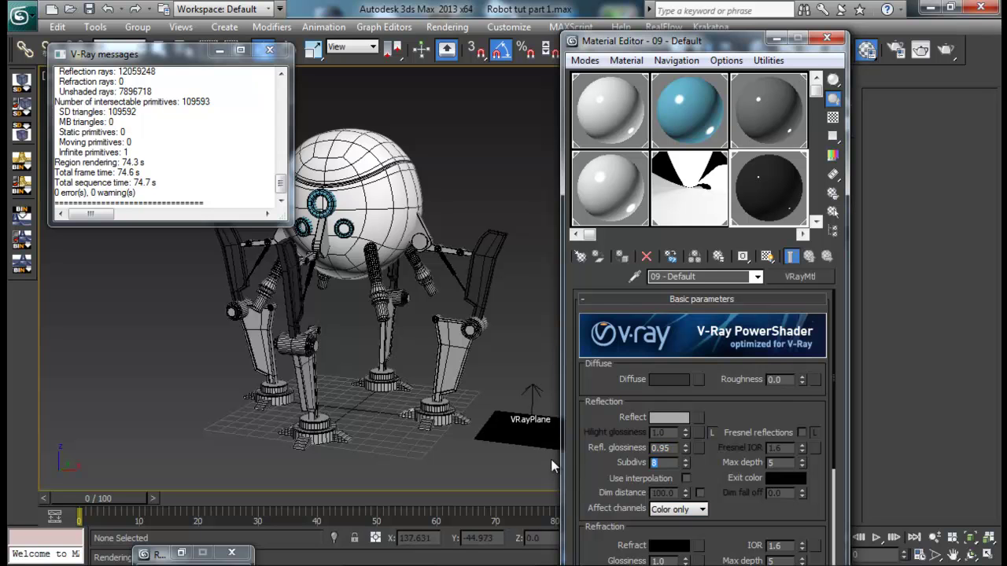
{"action": "type", "text": "12"}
{"action": "key", "text": "Return"}
Step: Set the V-Ray GI skylight override colour to a pale cyan
{"action": "left_click", "coordinate": [776, 37]}
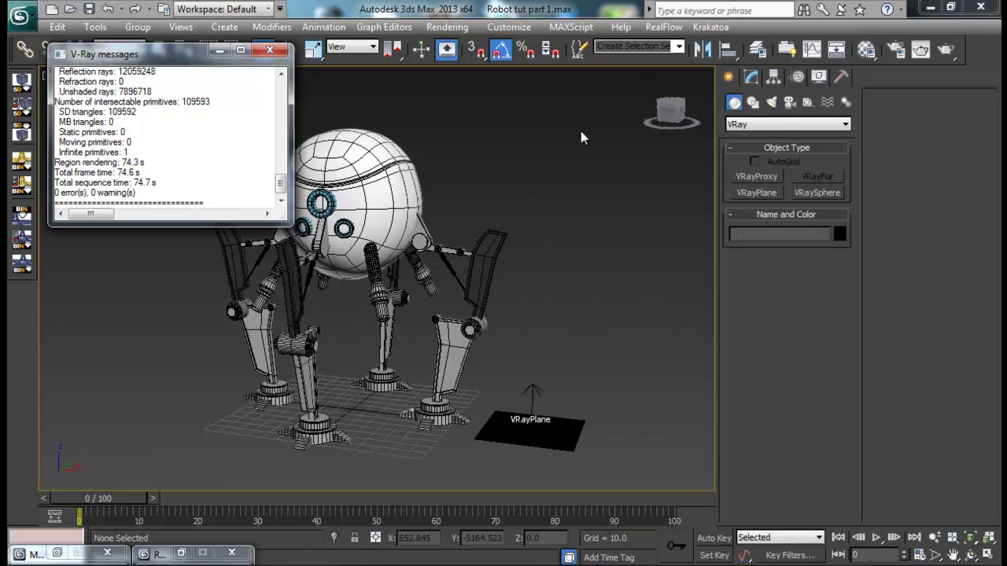
{"action": "left_click", "coordinate": [153, 554]}
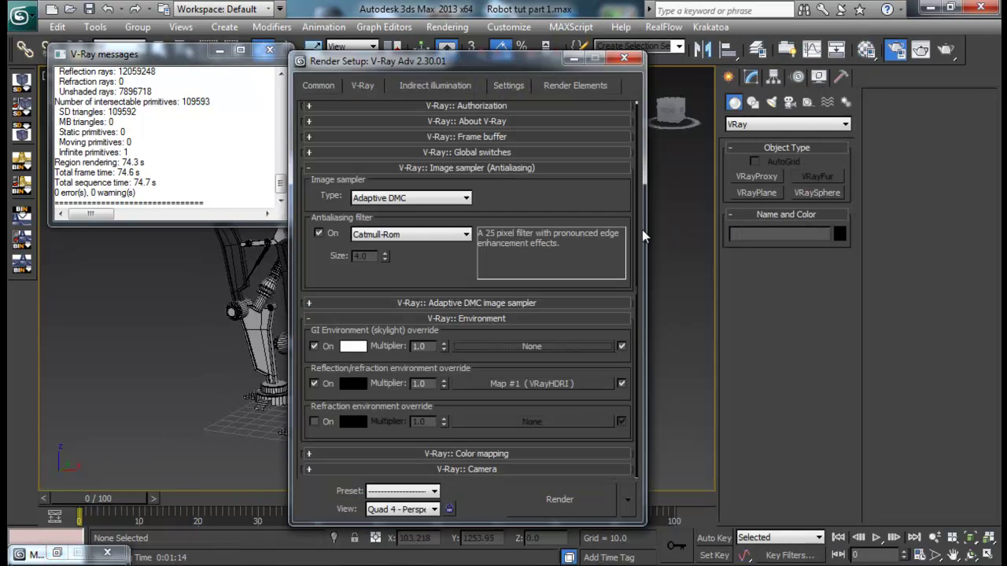
{"action": "left_click_drag", "start_coordinate": [474, 62], "coordinate": [746, 52]}
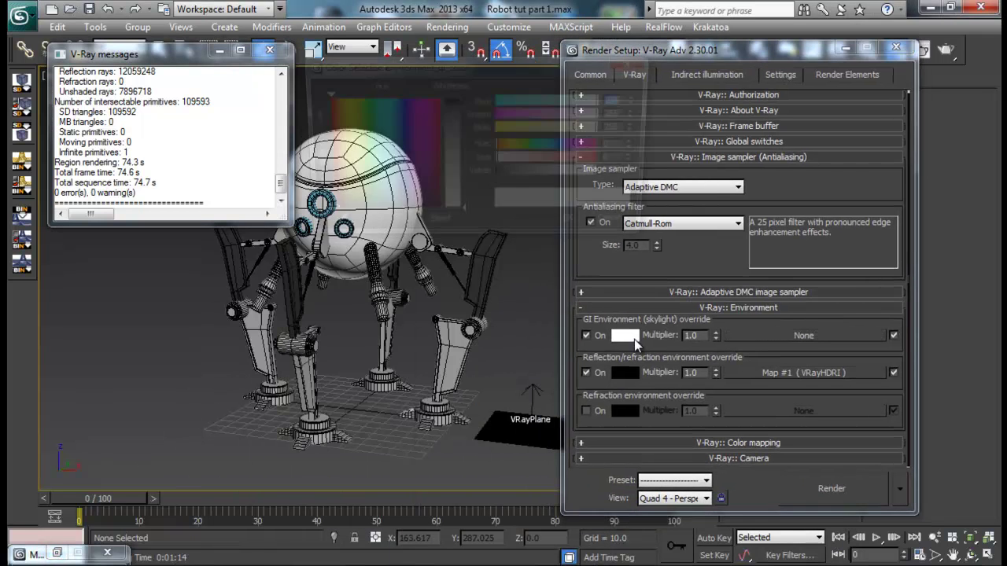
{"action": "left_click", "coordinate": [633, 339]}
{"action": "left_click_drag", "start_coordinate": [393, 118], "coordinate": [380, 100]}
{"action": "left_click_drag", "start_coordinate": [463, 214], "coordinate": [457, 191]}
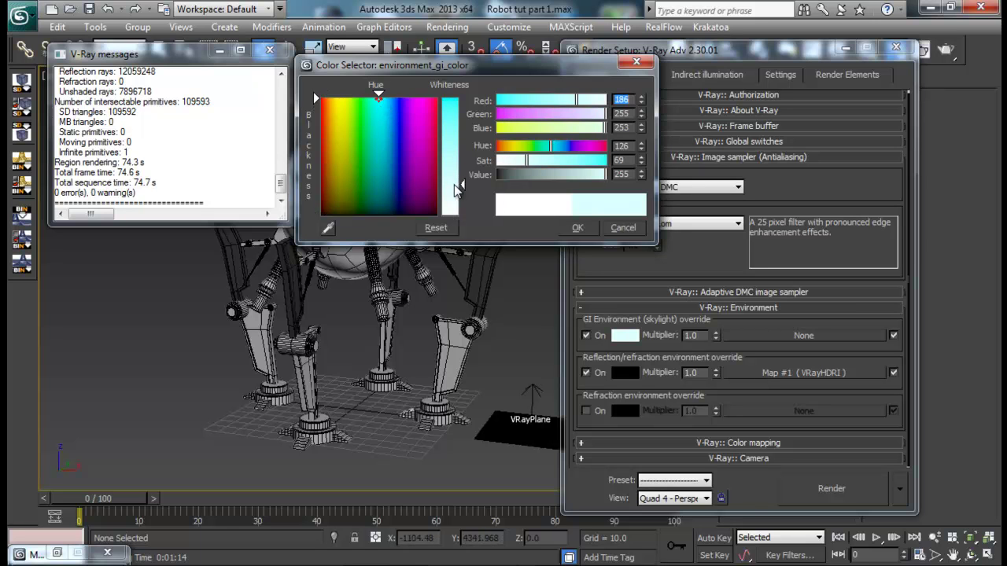
{"action": "left_click", "coordinate": [565, 230]}
Step: Eyedrop the same cyan into the environment background colour and close the dialogs
{"action": "left_click", "coordinate": [447, 26]}
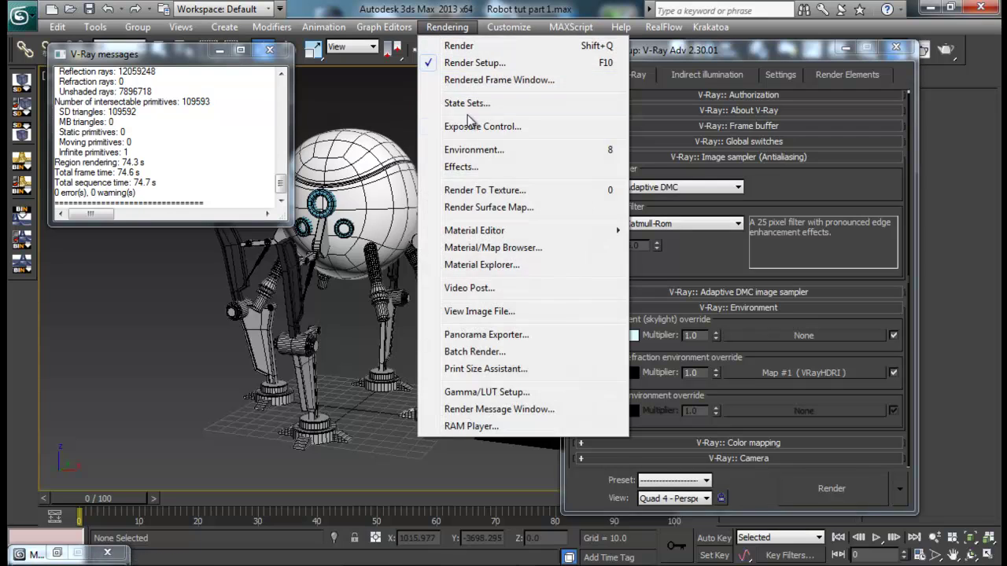
{"action": "left_click", "coordinate": [472, 150]}
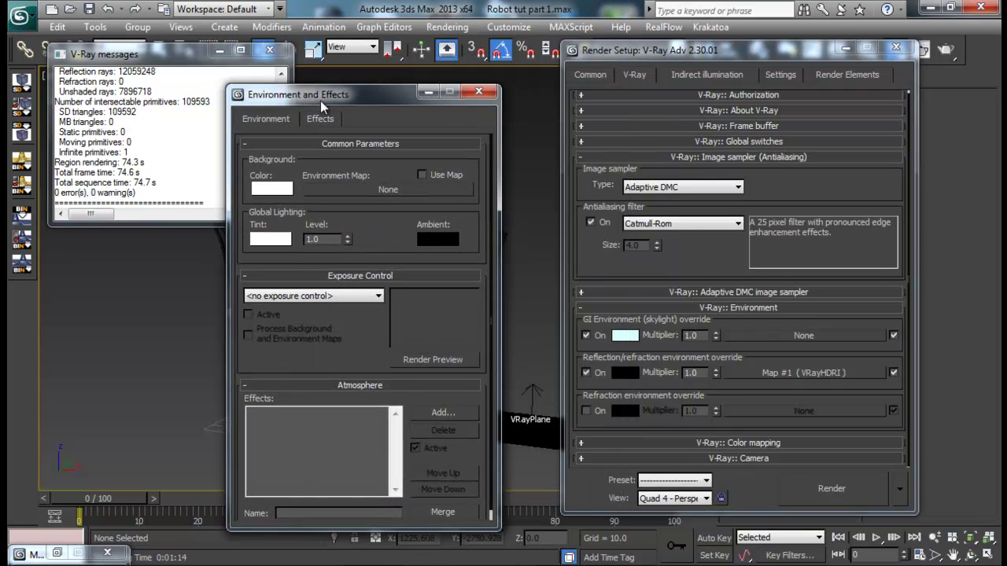
{"action": "left_click_drag", "start_coordinate": [320, 100], "coordinate": [319, 100]}
{"action": "left_click", "coordinate": [270, 188]}
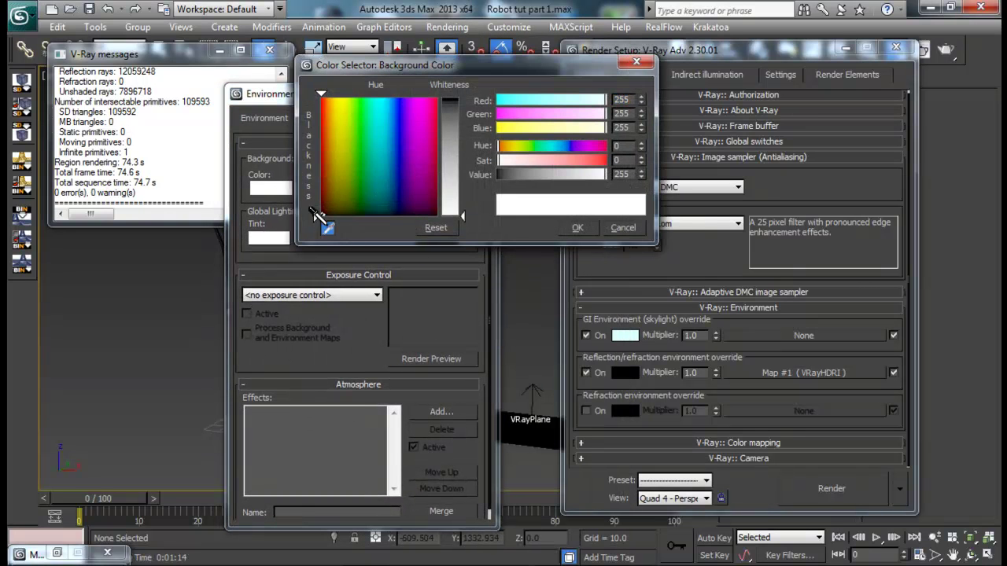
{"action": "left_click", "coordinate": [626, 335]}
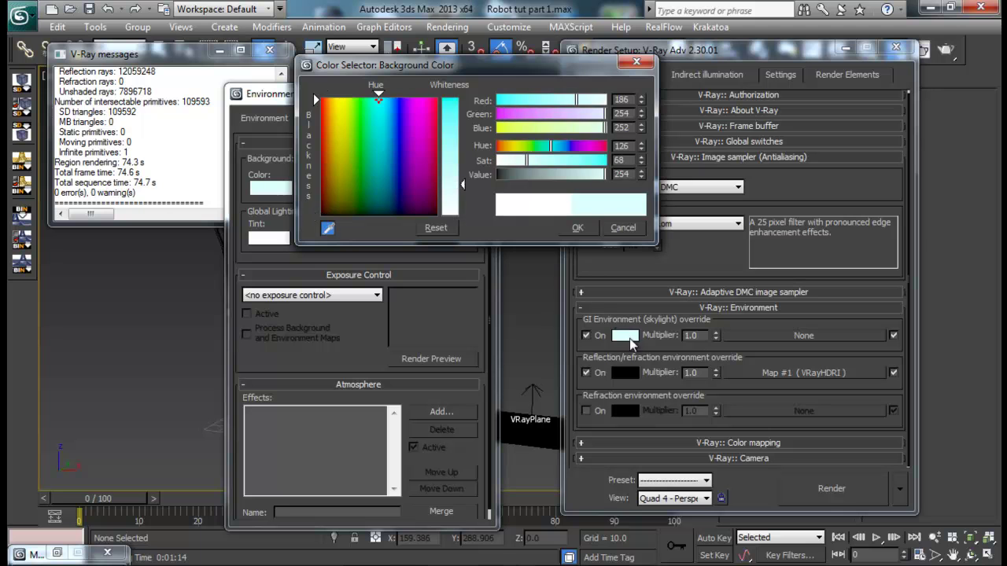
{"action": "left_click", "coordinate": [578, 228]}
{"action": "left_click", "coordinate": [484, 93]}
{"action": "left_click", "coordinate": [895, 47]}
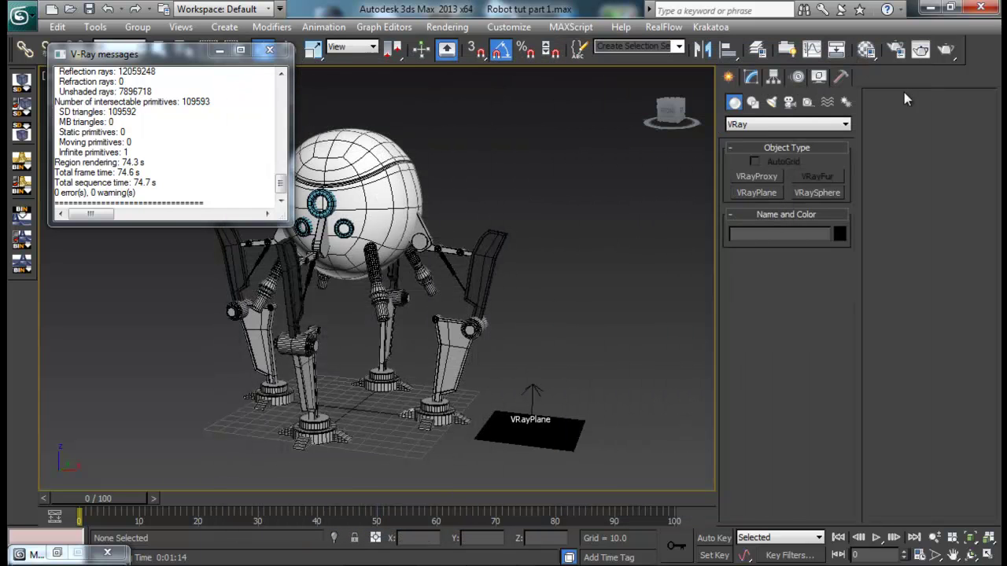
Step: Render the cyan-lit robot, then reset the skylight override colour to pure white
{"action": "left_click", "coordinate": [920, 49]}
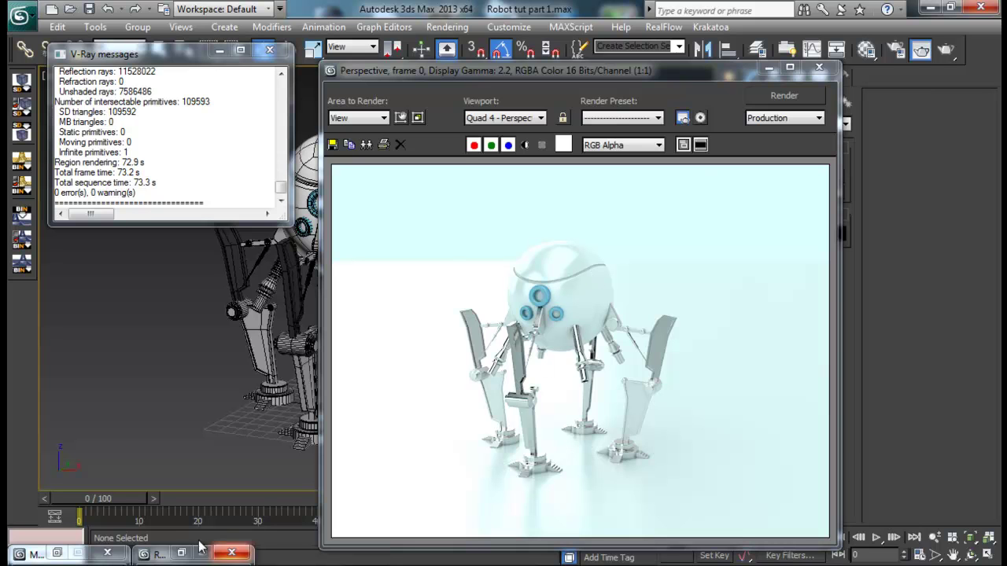
{"action": "key", "text": "F10"}
{"action": "left_click", "coordinate": [617, 337]}
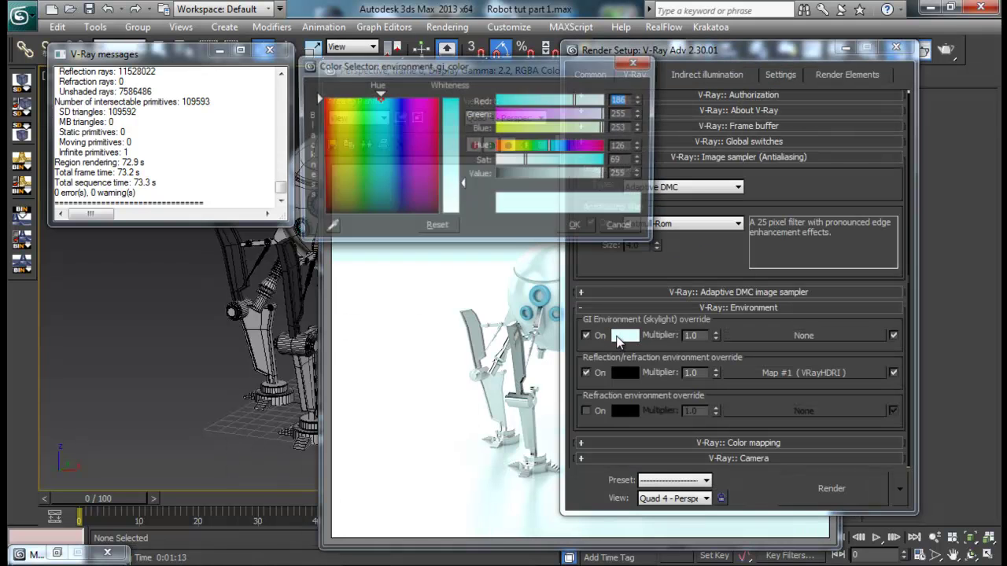
{"action": "left_click_drag", "start_coordinate": [445, 173], "coordinate": [467, 213]}
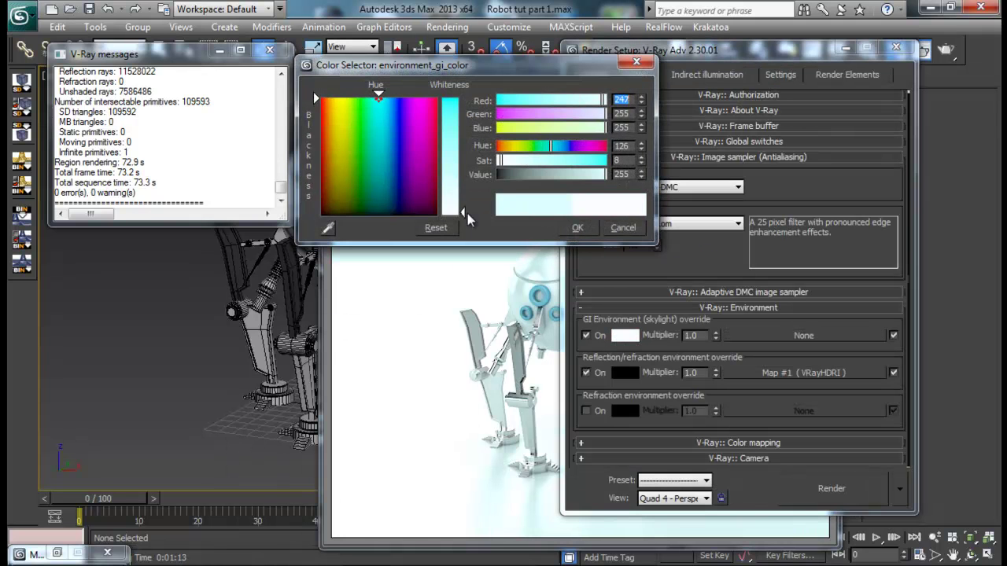
{"action": "left_click", "coordinate": [563, 228]}
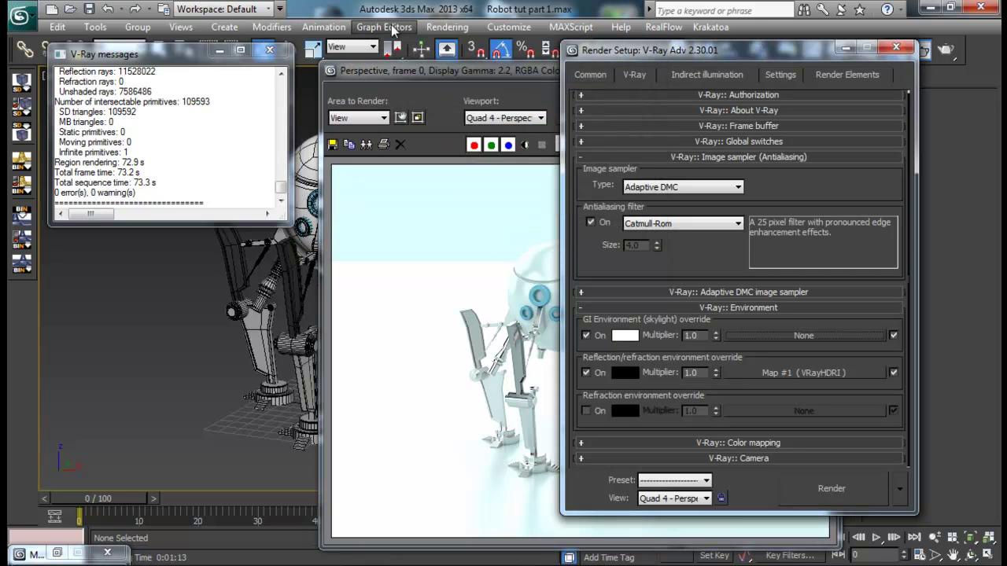
Step: Set the environment background colour back to pure white
{"action": "left_click", "coordinate": [446, 27]}
{"action": "left_click", "coordinate": [472, 150]}
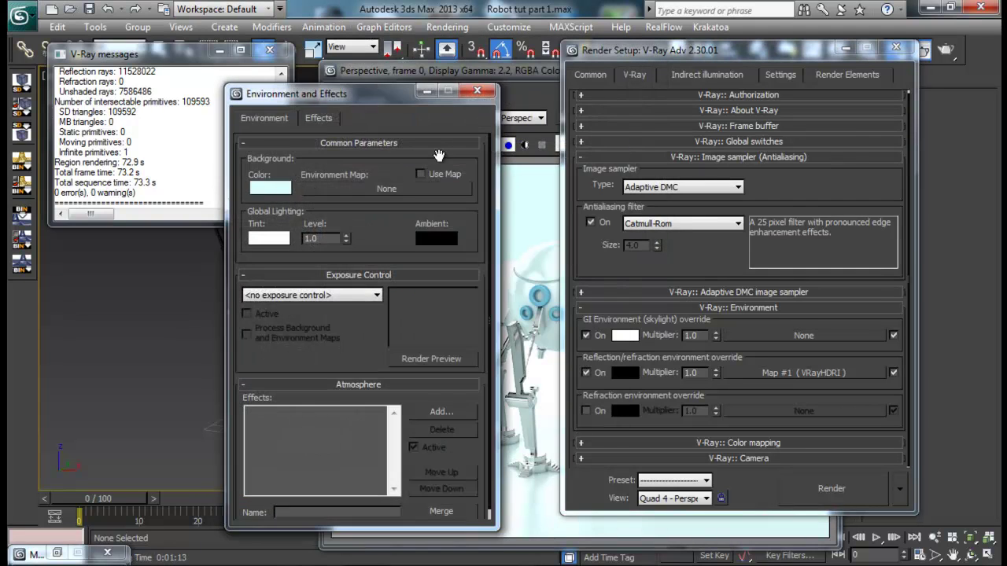
{"action": "left_click", "coordinate": [265, 189]}
{"action": "left_click_drag", "start_coordinate": [445, 174], "coordinate": [469, 216]}
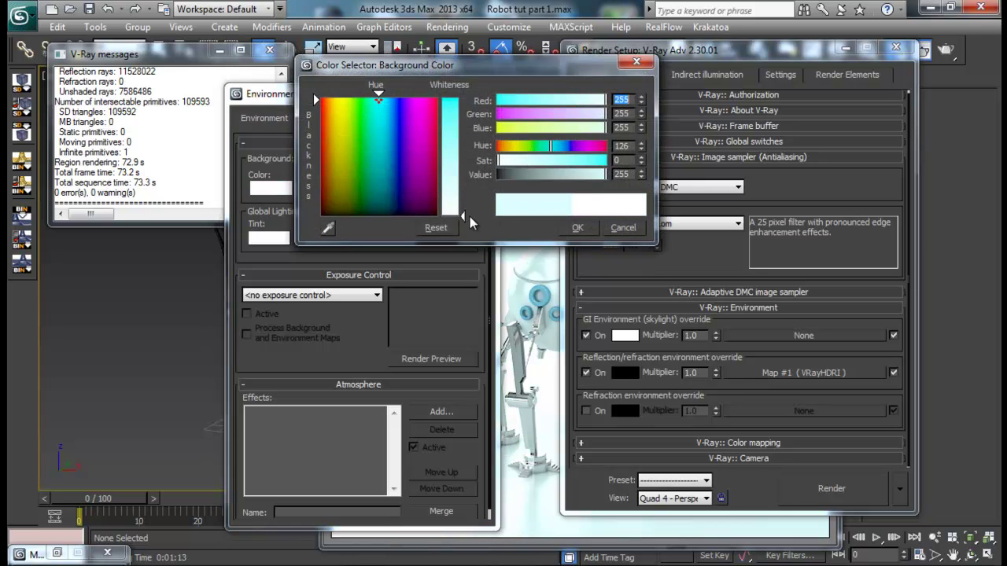
{"action": "left_click", "coordinate": [576, 228]}
{"action": "left_click", "coordinate": [476, 90]}
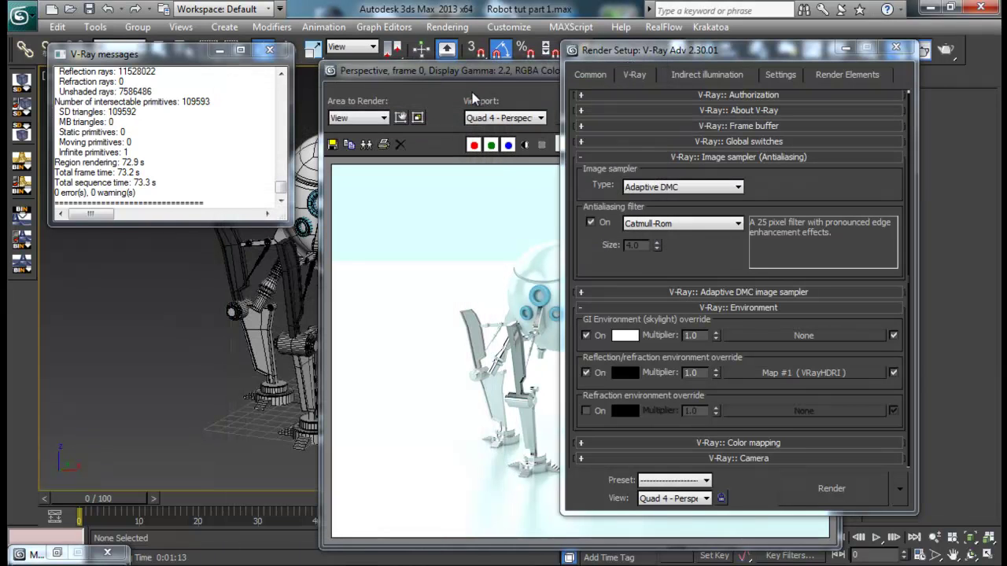
Step: Set the ambient occlusion amount to 1.2 on the Indirect illumination tab and close Render Setup
{"action": "left_click", "coordinate": [703, 74]}
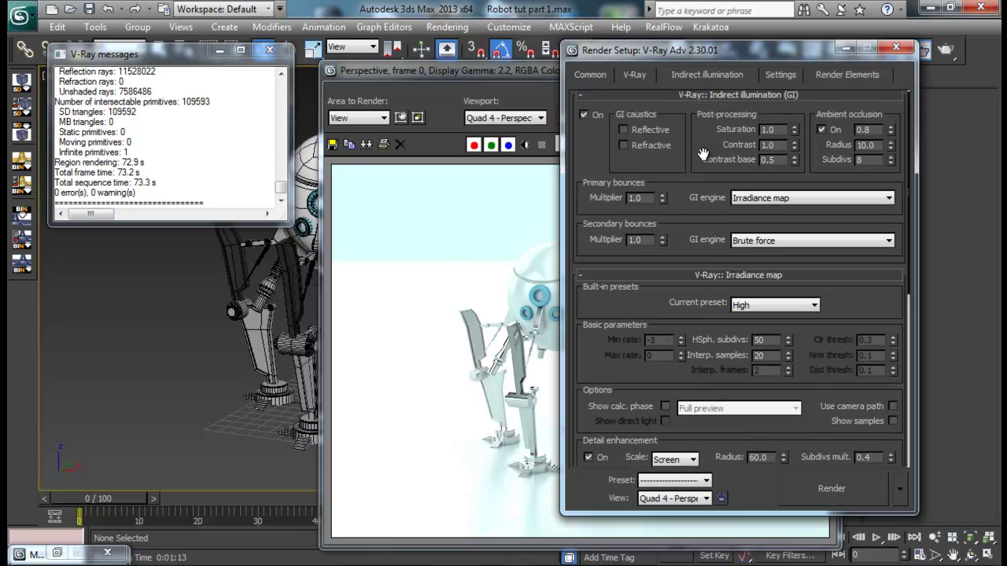
{"action": "double_click", "coordinate": [876, 135]}
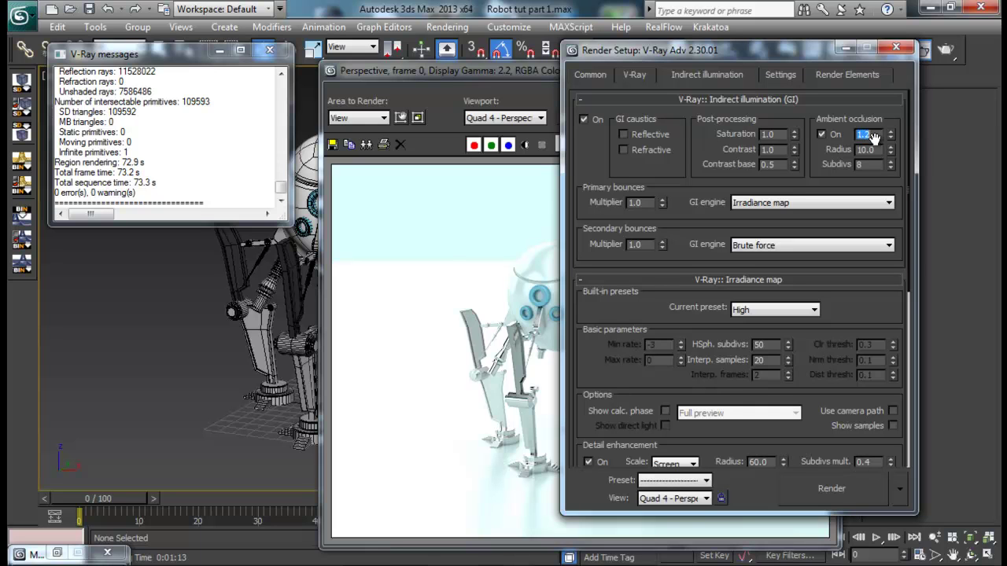
{"action": "key", "text": "Tab"}
{"action": "left_click", "coordinate": [895, 48]}
Step: Re-render the robot from the frame buffer and move the render window aside
{"action": "left_click_drag", "start_coordinate": [668, 73], "coordinate": [669, 61]}
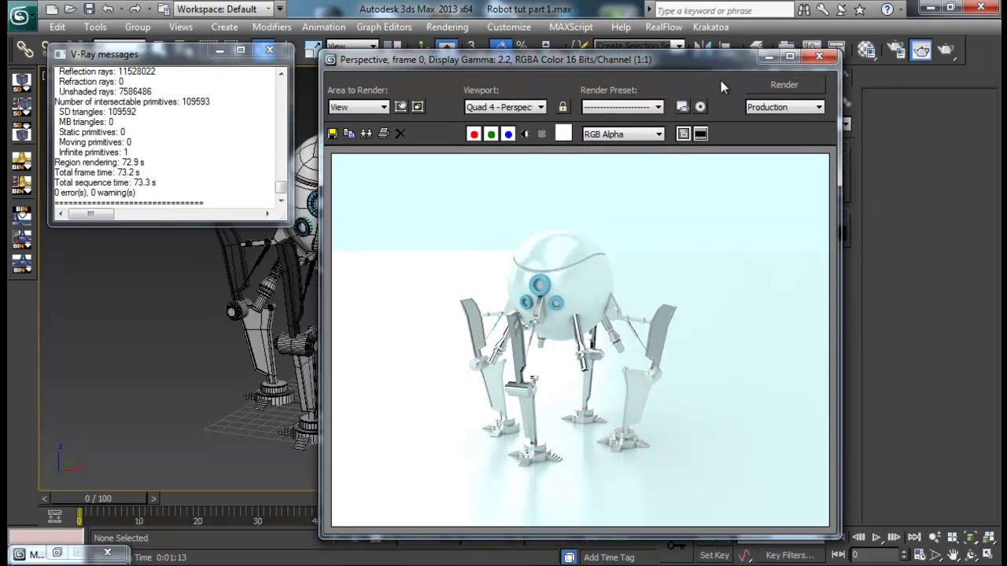
{"action": "left_click", "coordinate": [789, 88]}
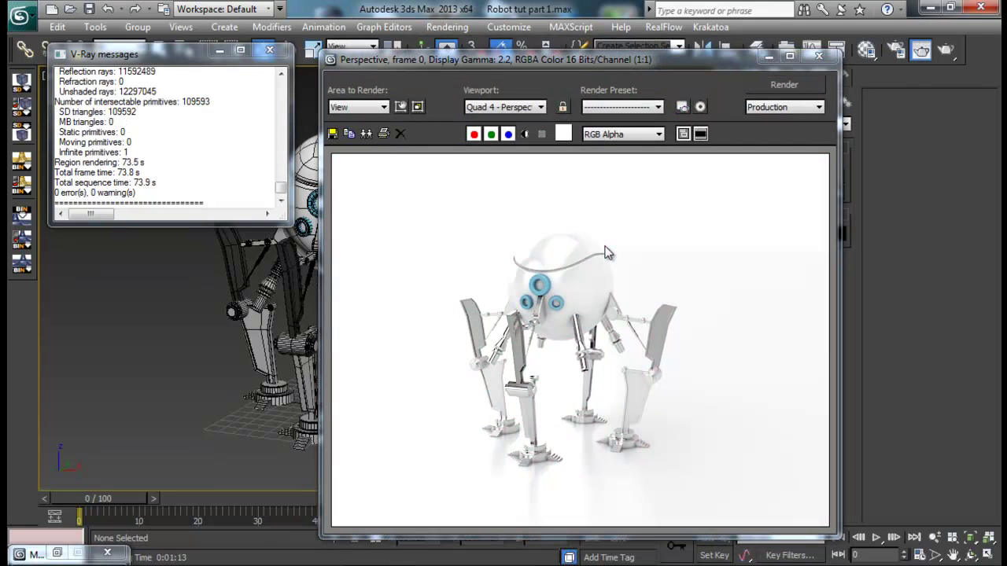
{"action": "left_click_drag", "start_coordinate": [613, 62], "coordinate": [486, 35]}
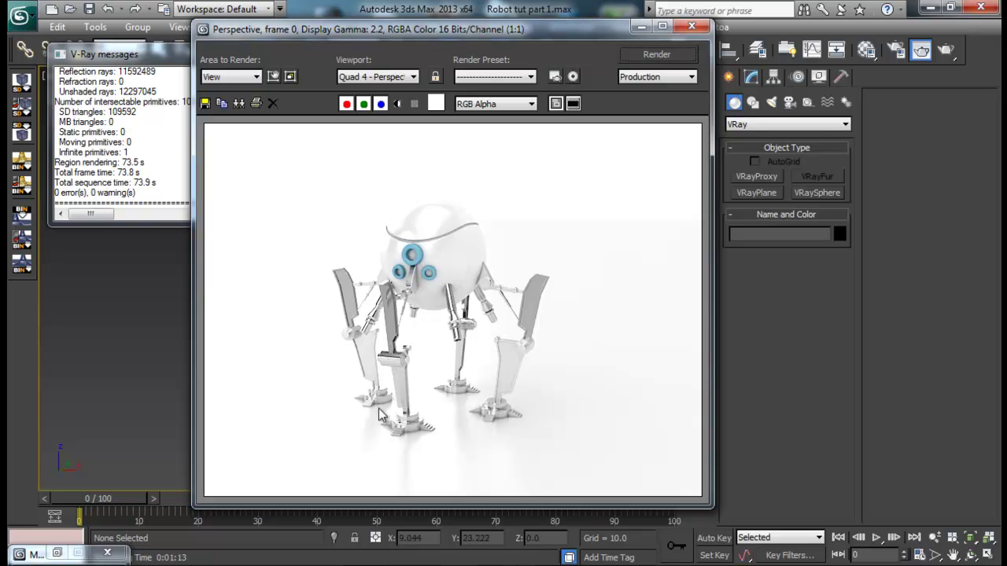
Step: Select every part of the robot, leaving the VRayPlane floor out of the selection
{"action": "left_click", "coordinate": [682, 32]}
{"action": "scroll", "coordinate": [456, 251], "scroll_direction": "down", "scroll_amount": 3}
{"action": "middle_click_drag", "start_coordinate": [456, 250], "coordinate": [470, 253], "text": "alt"}
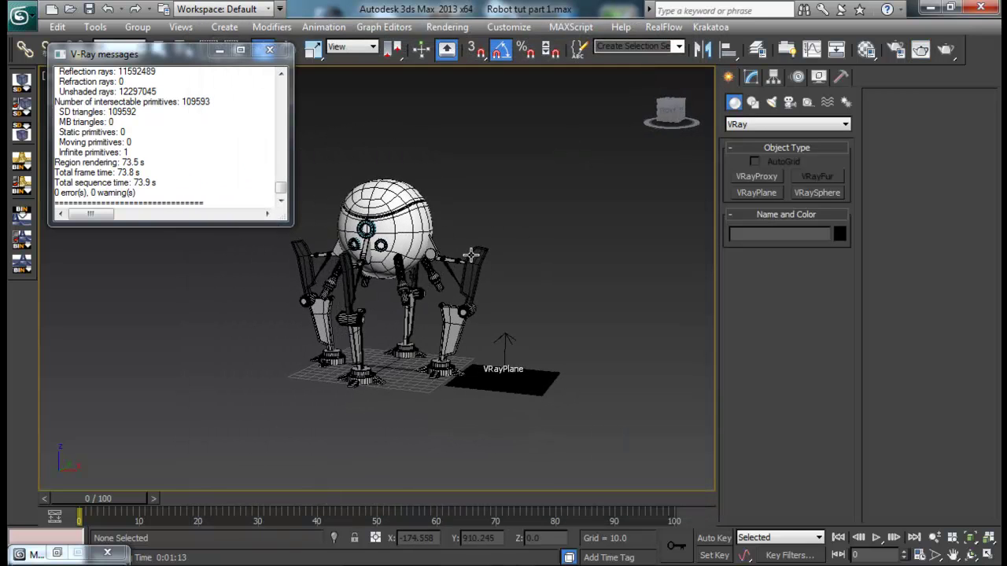
{"action": "left_click_drag", "start_coordinate": [318, 157], "coordinate": [474, 403]}
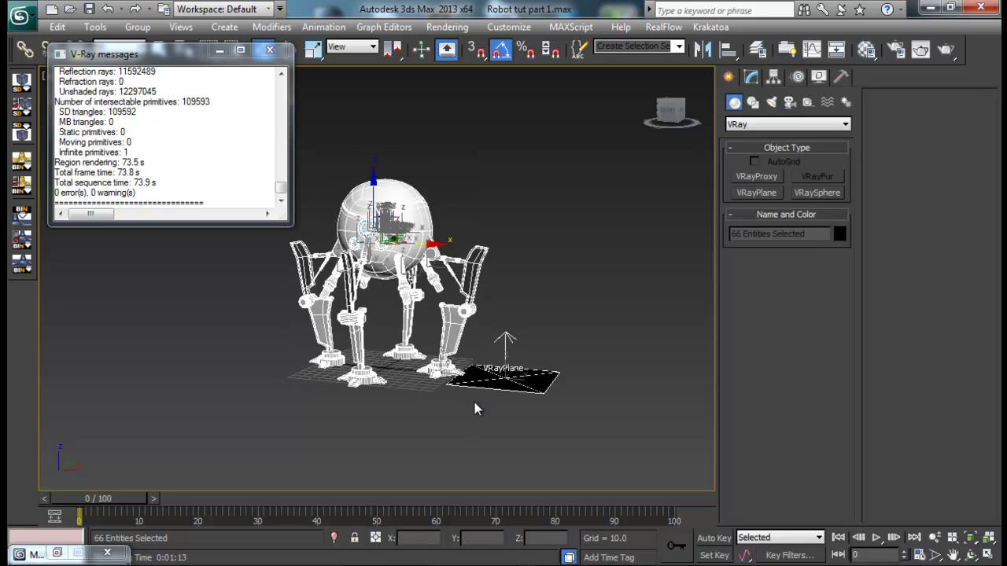
{"action": "left_click", "coordinate": [512, 383], "text": "alt"}
Step: Group the selected parts as 'Robot' and Shift-drag a copy off to the right
{"action": "left_click", "coordinate": [138, 26]}
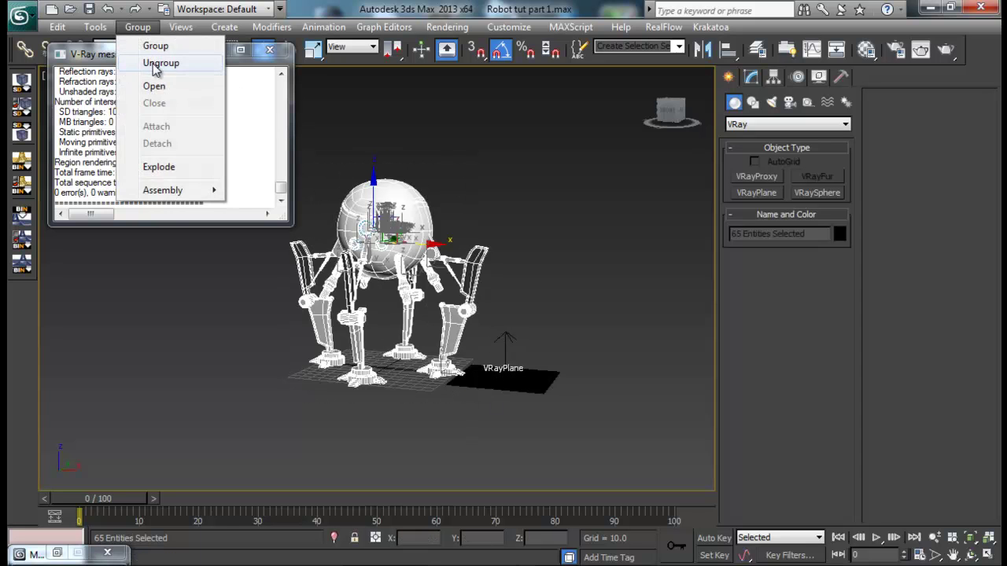
{"action": "left_click", "coordinate": [155, 45]}
{"action": "type", "text": "Ro"}
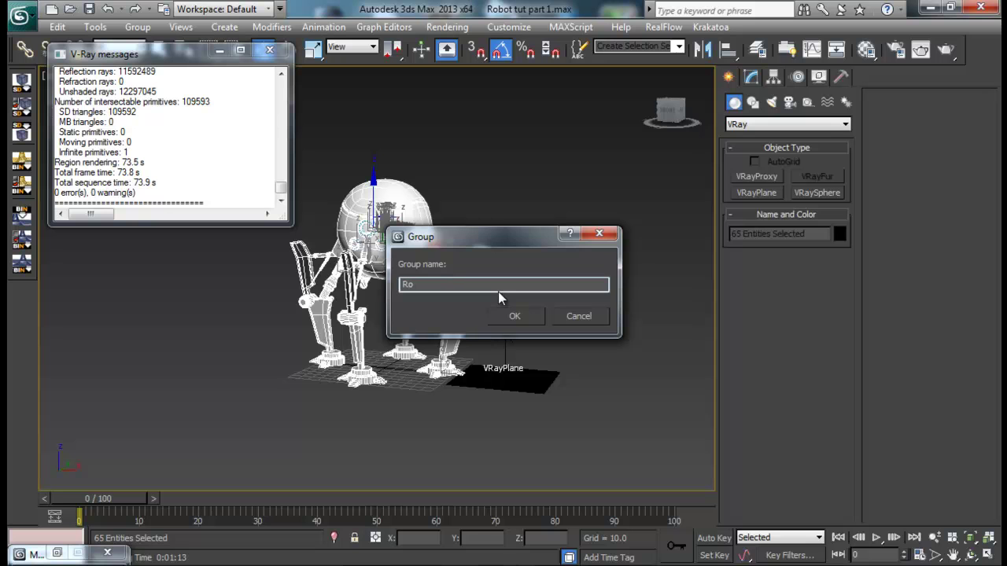
{"action": "type", "text": "bot"}
{"action": "key", "text": "Return"}
{"action": "middle_click_drag", "start_coordinate": [484, 326], "coordinate": [435, 381], "text": "alt"}
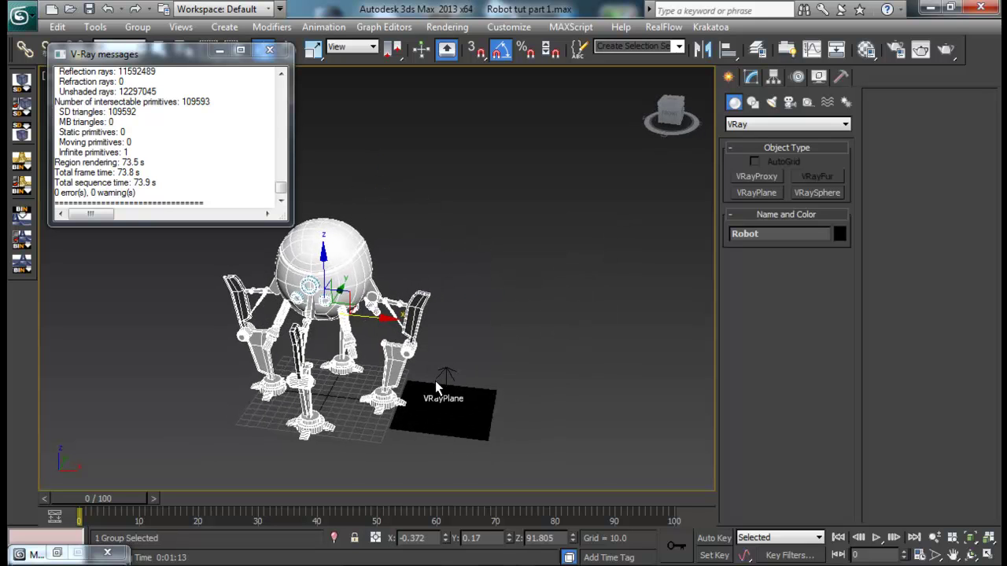
{"action": "mouse_move", "coordinate": [384, 331]}
{"action": "left_mouse_down", "text": "shift"}
{"action": "mouse_move", "coordinate": [585, 355]}
{"action": "mouse_move", "coordinate": [600, 334]}
{"action": "left_mouse_up", "text": "shift"}
Step: Create the Robot001 copy and move it away from the original robot
{"action": "left_click", "coordinate": [504, 356]}
{"action": "key", "text": "alt+Tab"}
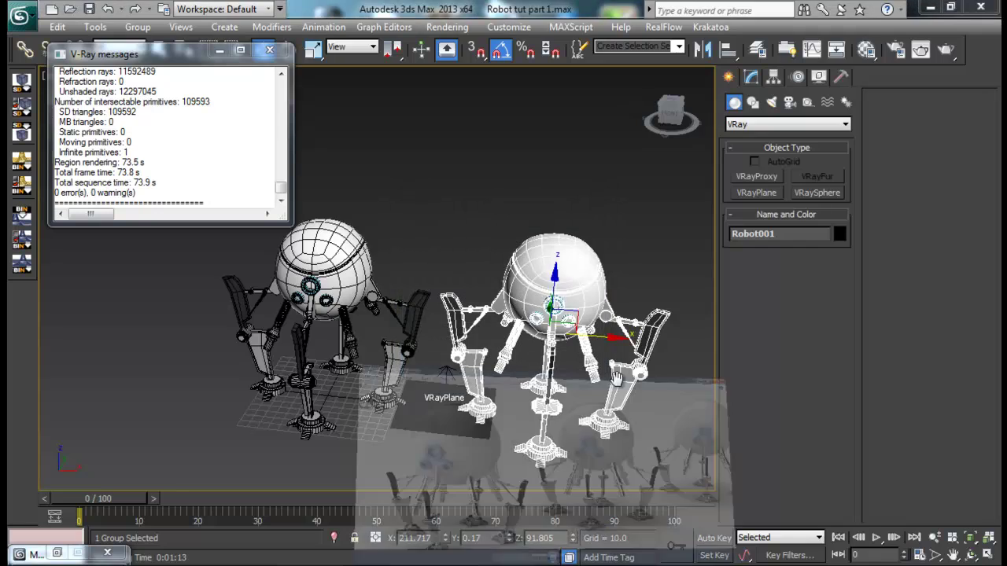
{"action": "key", "text": "alt+Tab"}
{"action": "middle_click_drag", "start_coordinate": [409, 331], "coordinate": [508, 337], "text": "alt"}
{"action": "left_click_drag", "start_coordinate": [523, 308], "coordinate": [598, 298]}
{"action": "middle_click_drag", "start_coordinate": [597, 297], "coordinate": [375, 301], "text": "alt"}
Step: Clone a third robot, Robot002, and place it further to the right
{"action": "left_click_drag", "start_coordinate": [374, 301], "coordinate": [578, 307], "text": "shift"}
{"action": "left_click", "coordinate": [515, 353]}
{"action": "middle_click_drag", "start_coordinate": [515, 353], "coordinate": [388, 337], "text": "alt"}
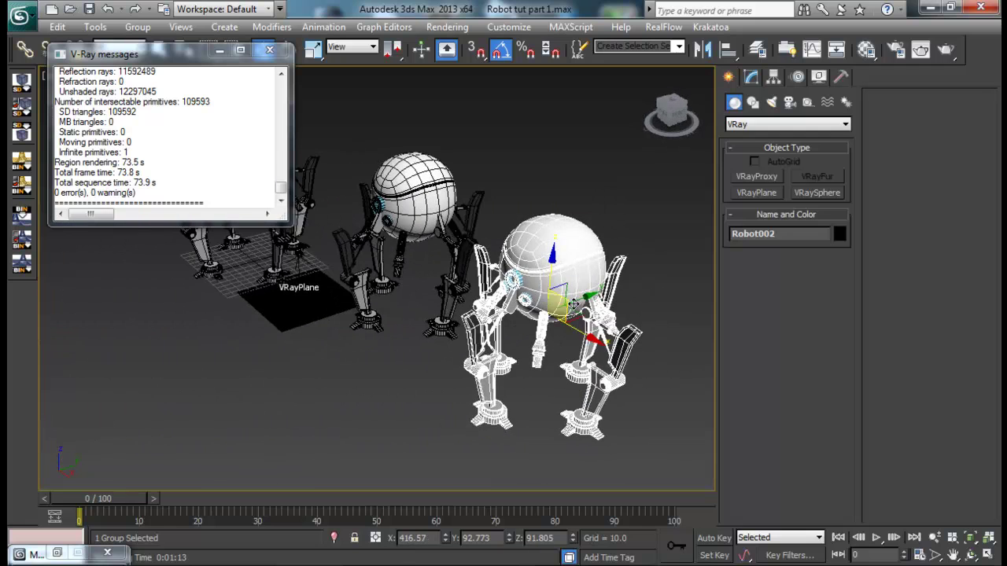
{"action": "left_click_drag", "start_coordinate": [562, 295], "coordinate": [621, 283]}
{"action": "middle_click_drag", "start_coordinate": [334, 287], "coordinate": [495, 362], "text": "alt"}
{"action": "left_click_drag", "start_coordinate": [663, 301], "coordinate": [755, 296]}
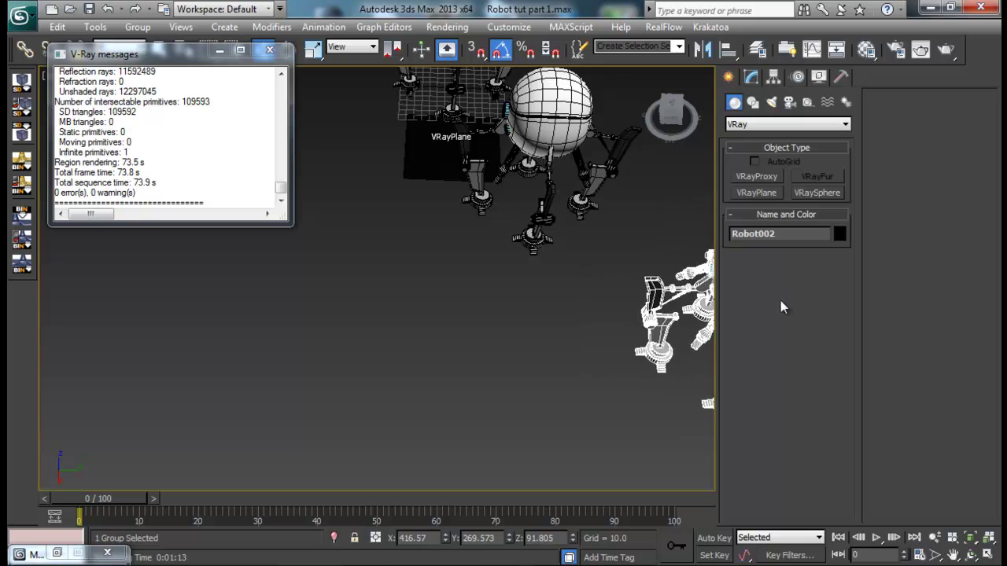
{"action": "middle_click_drag", "start_coordinate": [755, 296], "coordinate": [472, 259], "text": "alt"}
Step: Shift Robot001 along the Y axis, frame the floor plane, and render the view
{"action": "left_click", "coordinate": [356, 216]}
{"action": "left_click_drag", "start_coordinate": [409, 238], "coordinate": [466, 235]}
{"action": "middle_click_drag", "start_coordinate": [472, 240], "coordinate": [499, 314], "text": "alt"}
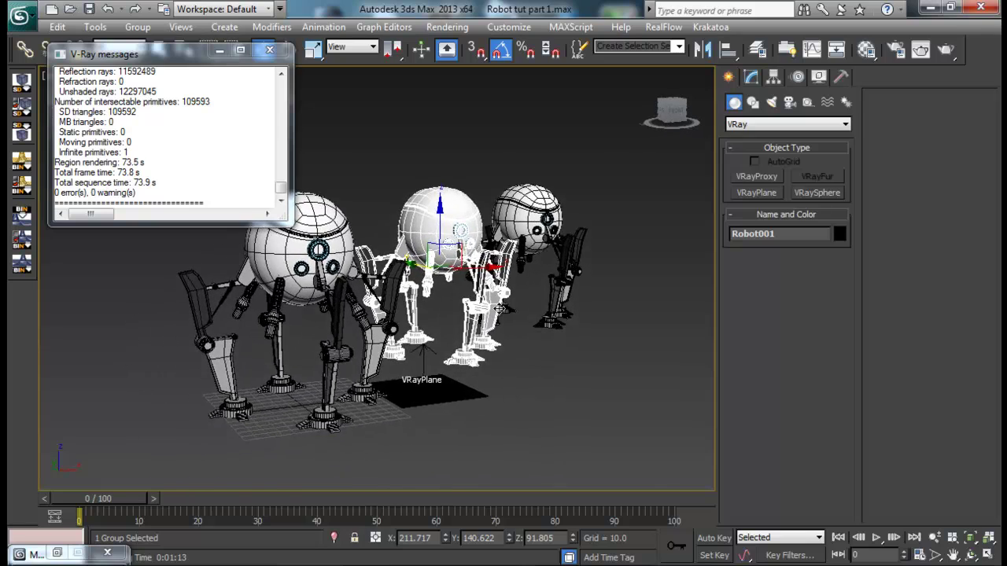
{"action": "scroll", "coordinate": [503, 299], "scroll_direction": "up", "scroll_amount": 4}
{"action": "middle_click_drag", "start_coordinate": [507, 271], "coordinate": [508, 280], "text": "alt"}
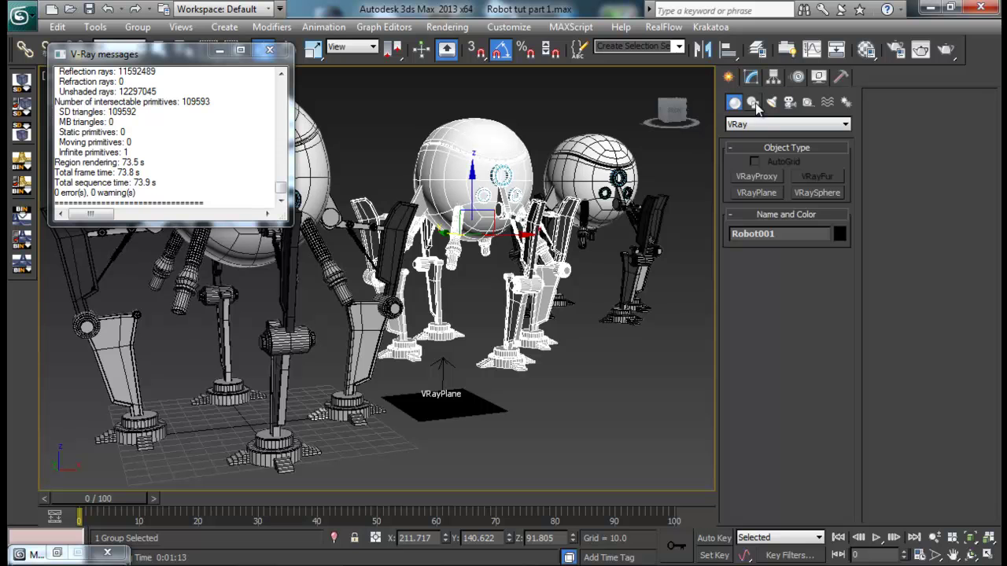
{"action": "left_click", "coordinate": [921, 49]}
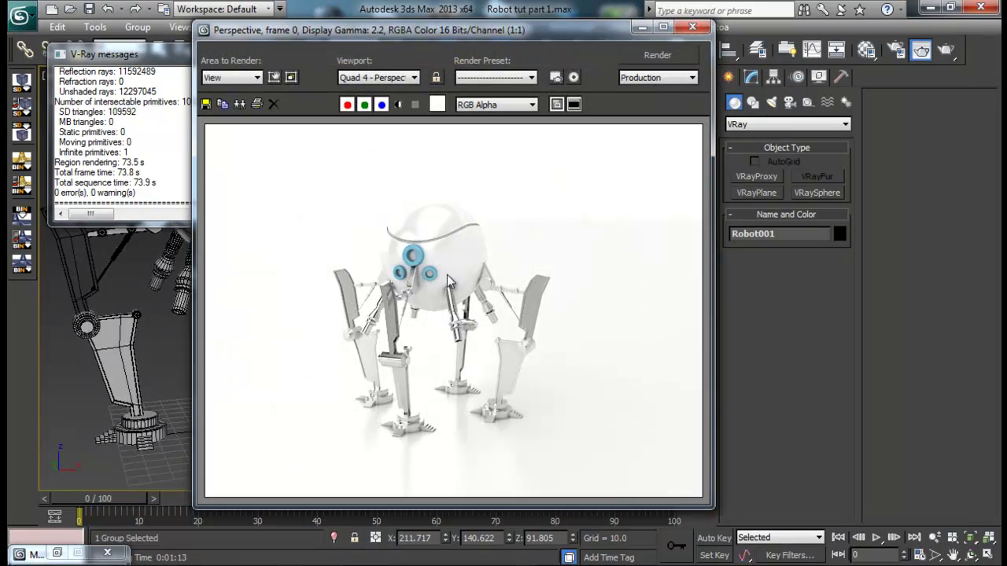
Step: Set the V-Ray GI skylight multiplier to 0.5 in Render Setup
{"action": "left_click", "coordinate": [692, 27]}
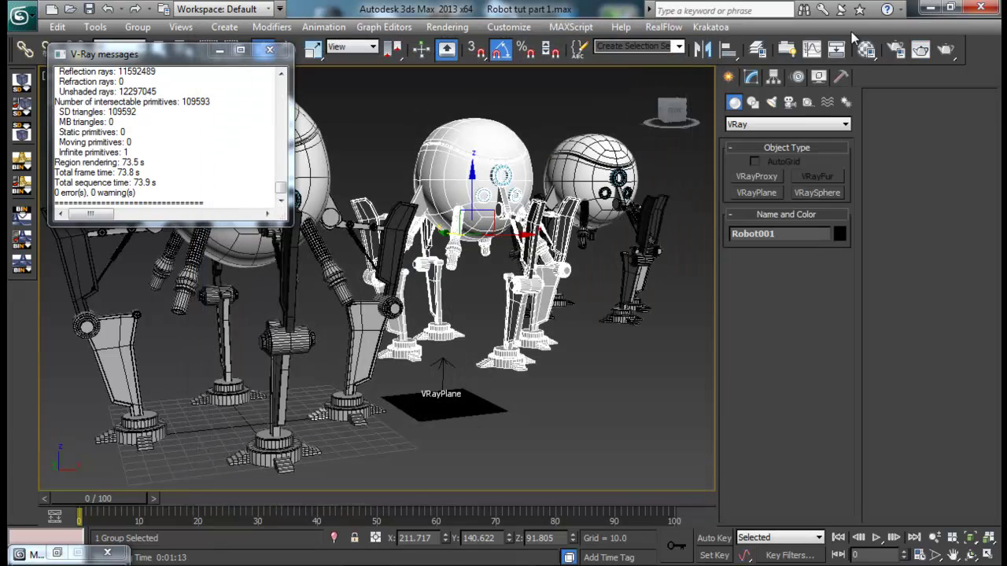
{"action": "left_click", "coordinate": [896, 52]}
{"action": "scroll", "coordinate": [655, 272], "scroll_direction": "down", "scroll_amount": 4}
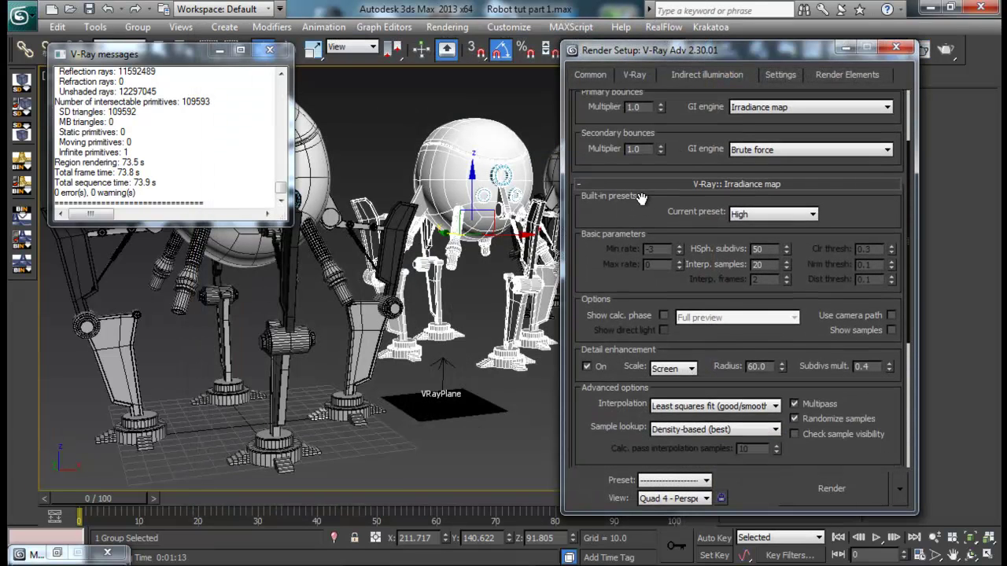
{"action": "scroll", "coordinate": [657, 348], "scroll_direction": "up", "scroll_amount": 4}
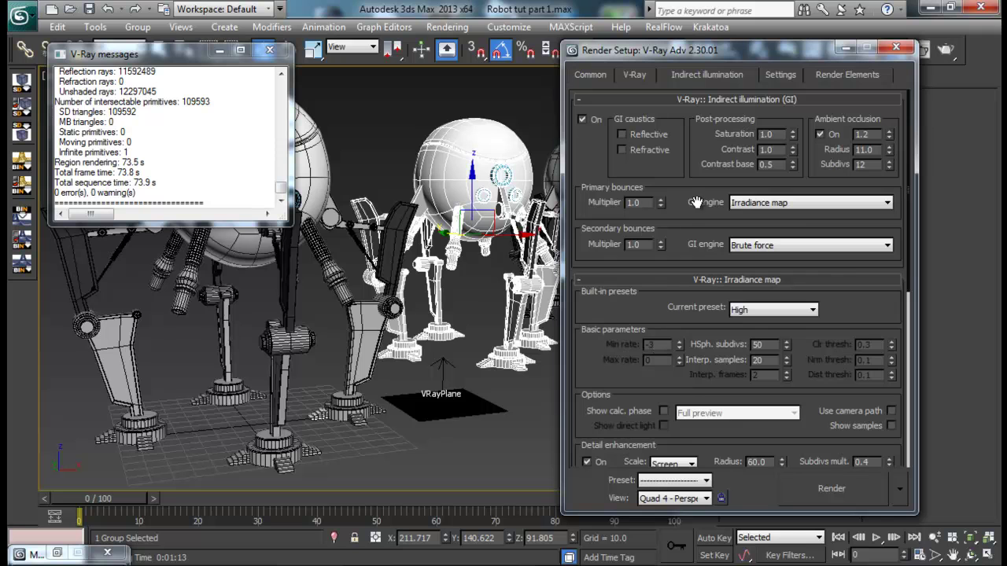
{"action": "left_click", "coordinate": [641, 73]}
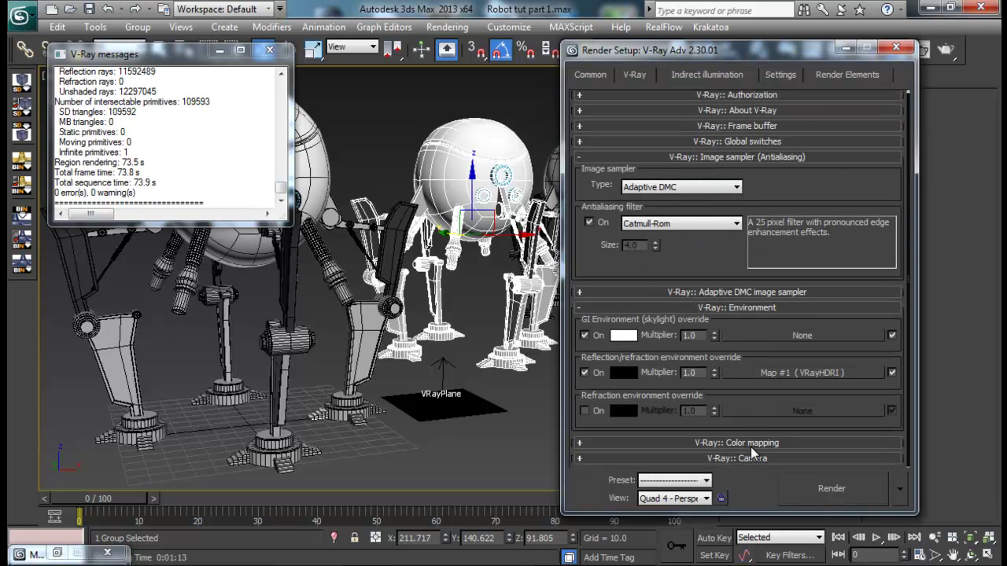
{"action": "left_click", "coordinate": [753, 446]}
{"action": "scroll", "coordinate": [717, 316], "scroll_direction": "up", "scroll_amount": 2}
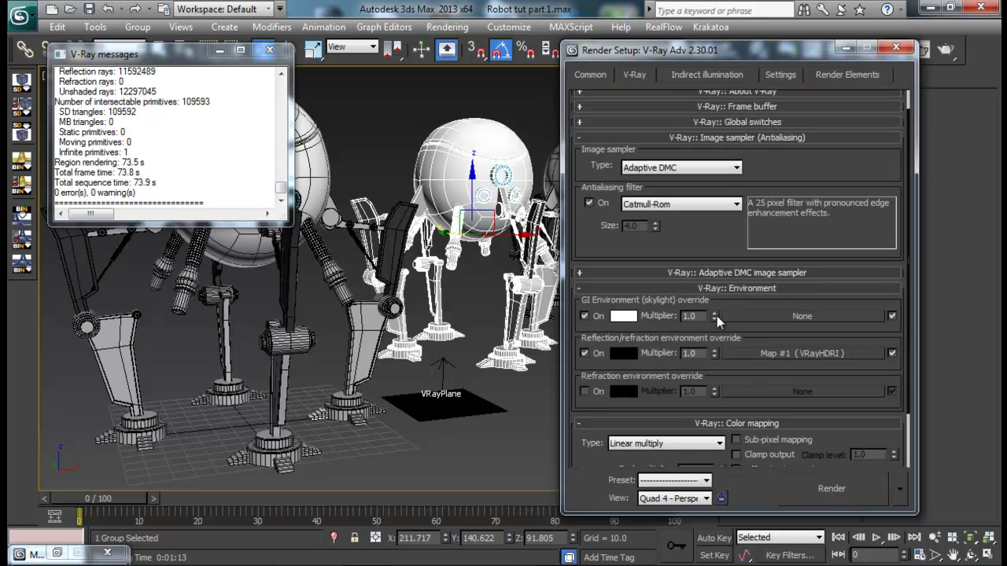
{"action": "double_click", "coordinate": [691, 315]}
{"action": "type", "text": "0.5"}
{"action": "key", "text": "Return"}
Step: Look through the Irradiance map settings on the Indirect illumination tab, then close Render Setup
{"action": "scroll", "coordinate": [686, 393], "scroll_direction": "up", "scroll_amount": 1}
{"action": "left_click", "coordinate": [708, 75]}
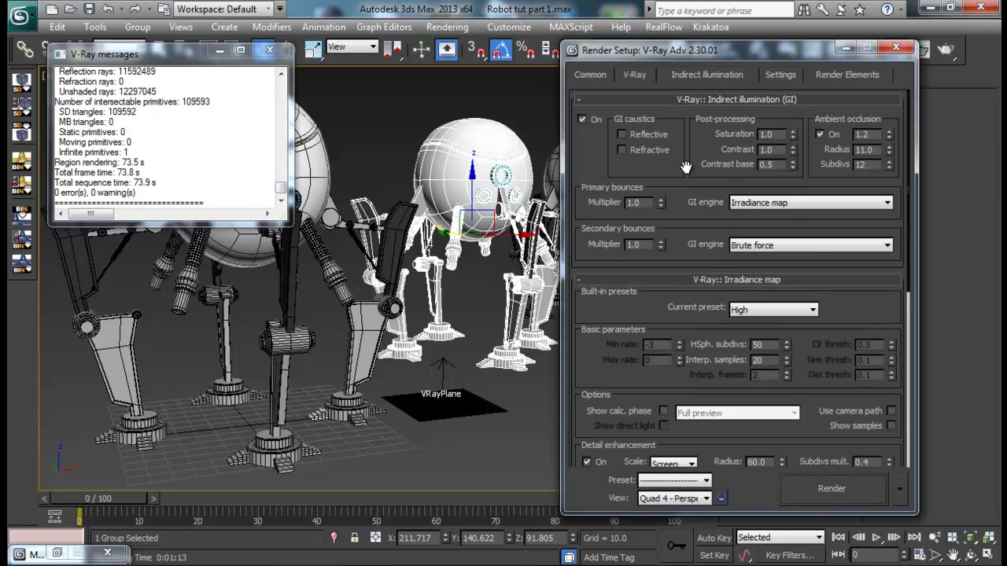
{"action": "scroll", "coordinate": [686, 176], "scroll_direction": "down", "scroll_amount": 1}
{"action": "left_click_drag", "start_coordinate": [686, 179], "coordinate": [685, 157]}
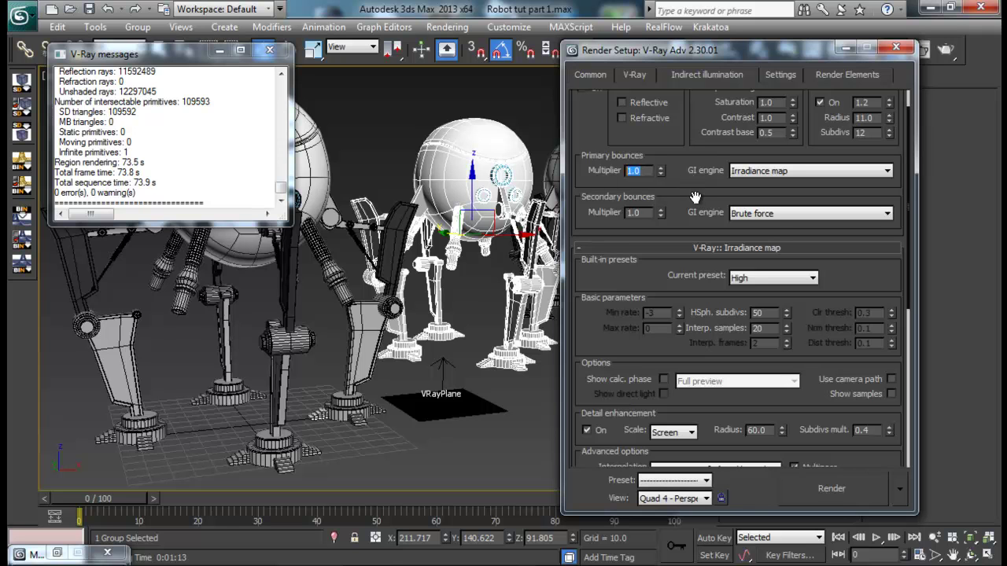
{"action": "left_click_drag", "start_coordinate": [590, 350], "coordinate": [598, 64]}
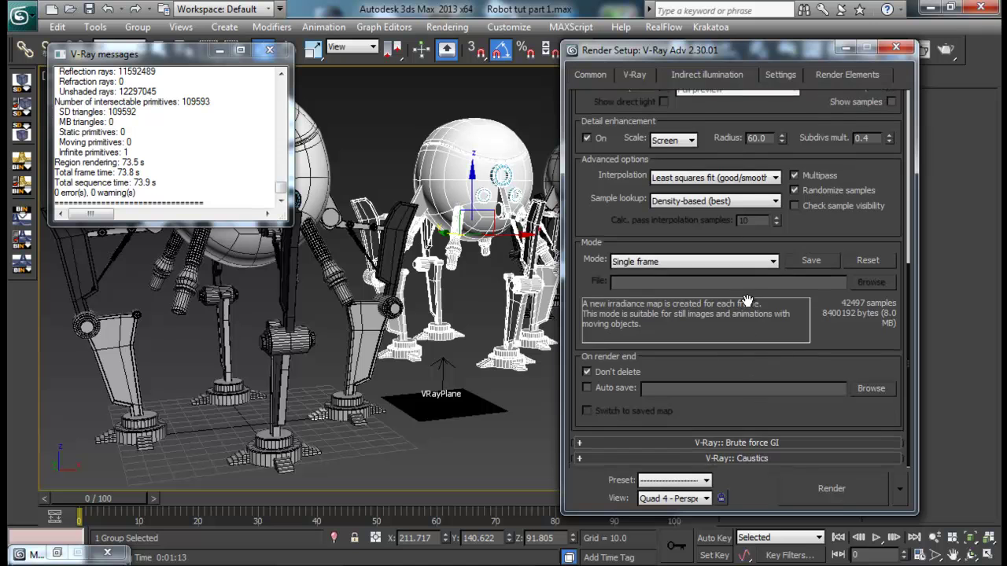
{"action": "scroll", "coordinate": [749, 301], "scroll_direction": "up", "scroll_amount": 3}
{"action": "left_click_drag", "start_coordinate": [729, 313], "coordinate": [727, 370]}
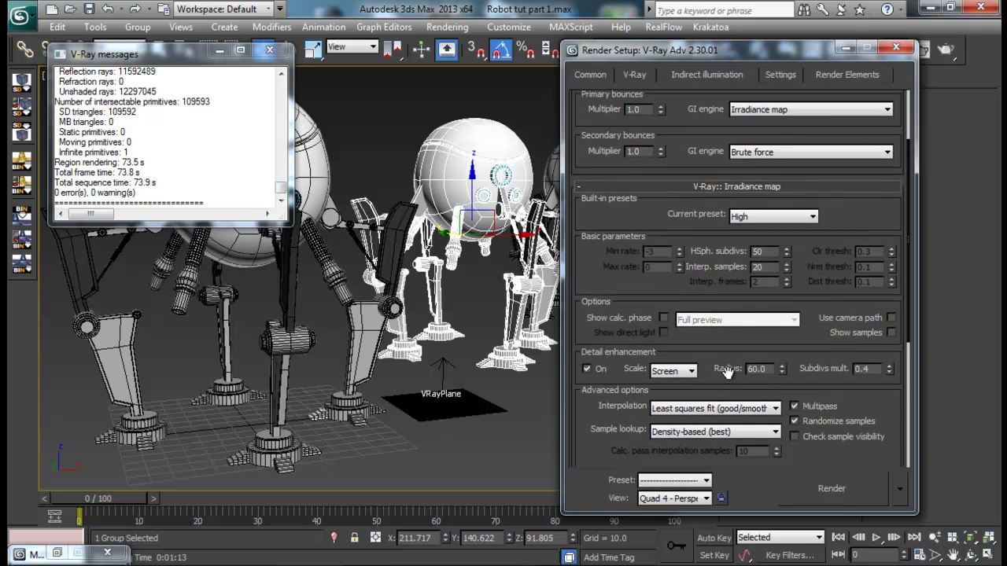
{"action": "left_click", "coordinate": [896, 47]}
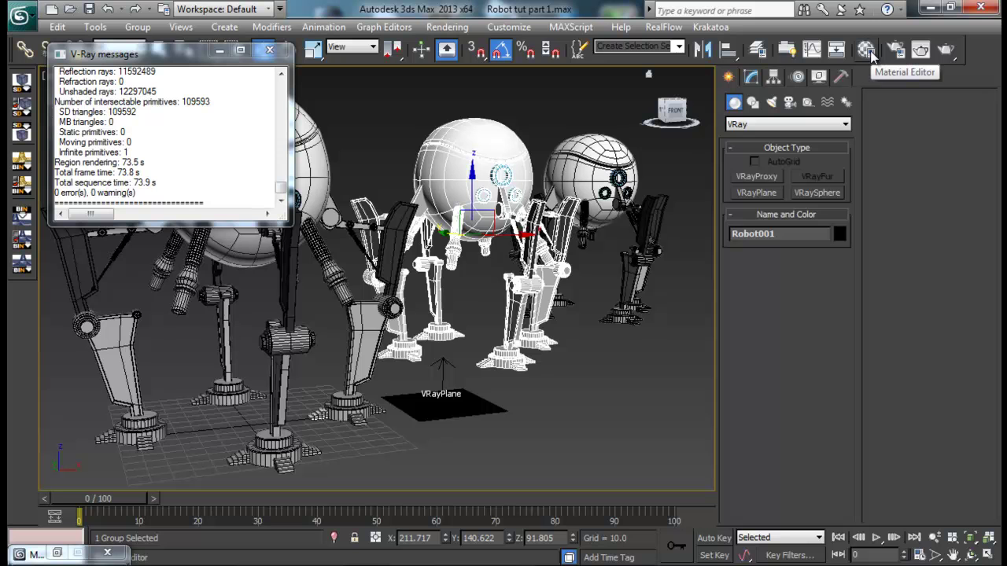
Step: Render the three robots and show the V-Ray Environment rollout next to the frame buffer
{"action": "left_click", "coordinate": [921, 50]}
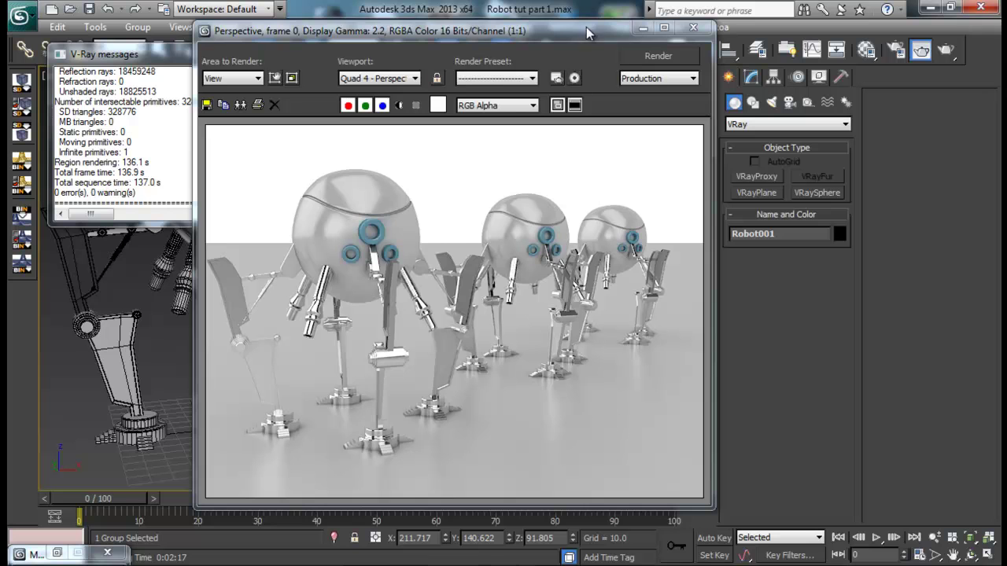
{"action": "left_click_drag", "start_coordinate": [586, 31], "coordinate": [504, 18]}
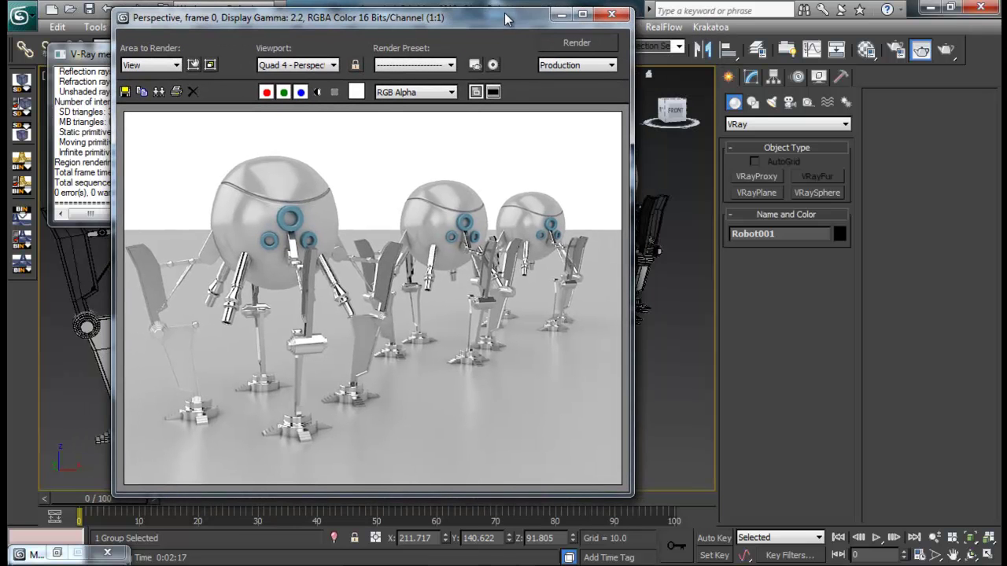
{"action": "left_click", "coordinate": [896, 49]}
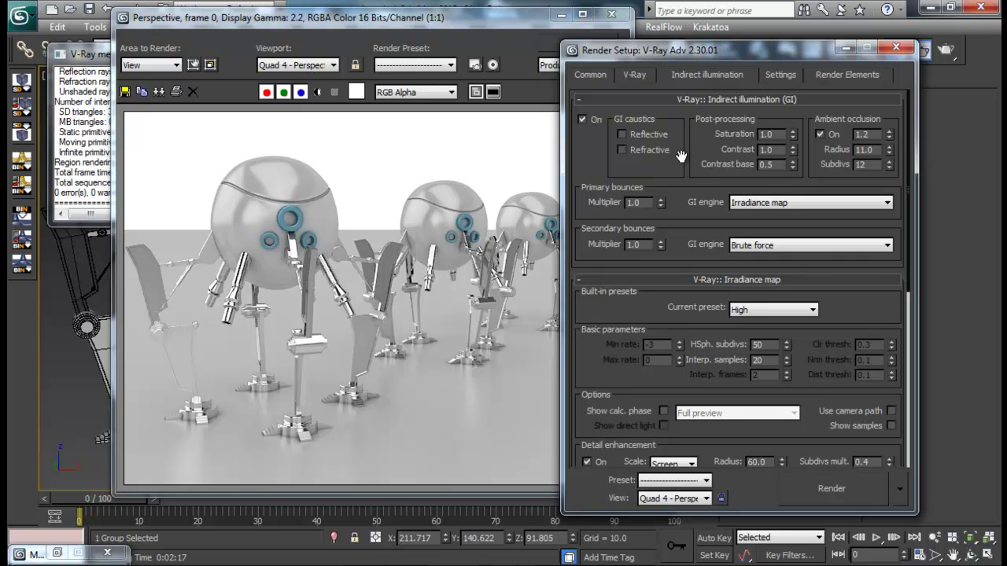
{"action": "left_click", "coordinate": [646, 70]}
{"action": "left_click_drag", "start_coordinate": [692, 340], "coordinate": [641, 339]}
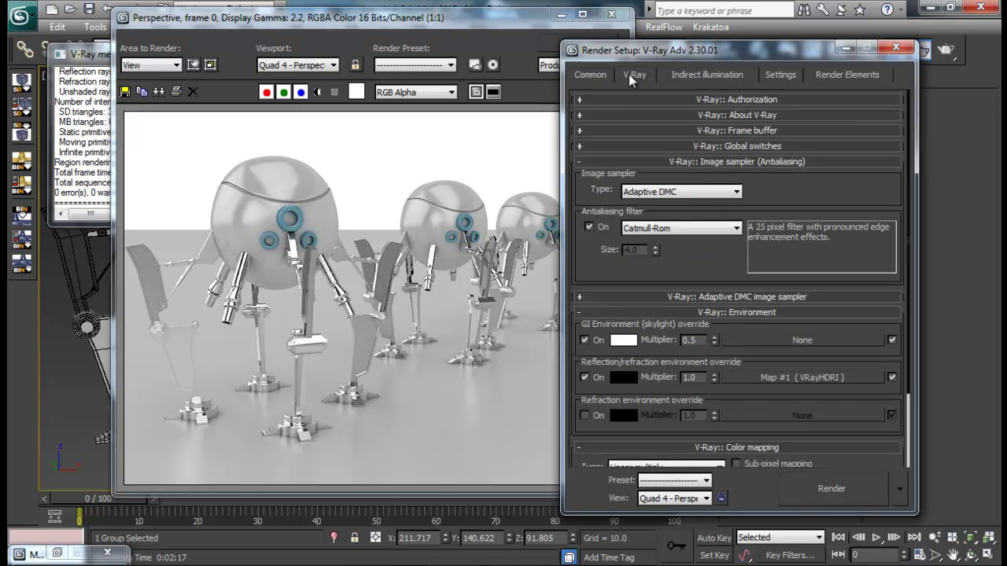
{"action": "left_click_drag", "start_coordinate": [689, 52], "coordinate": [819, 55]}
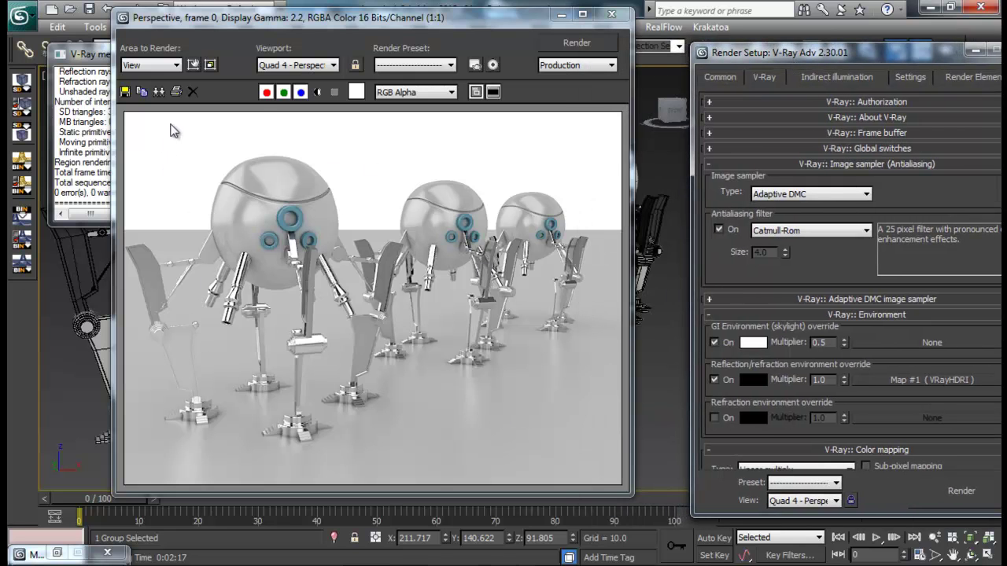
{"action": "left_click_drag", "start_coordinate": [340, 17], "coordinate": [359, 50]}
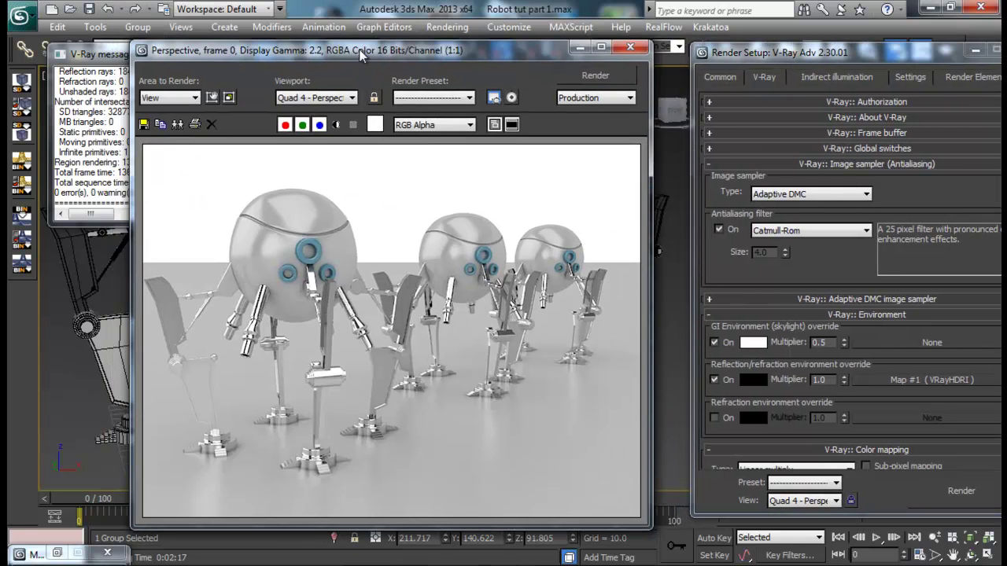
Step: Set the environment background colour to grey (135), eyedropped from the rendered floor
{"action": "left_click", "coordinate": [446, 27]}
{"action": "left_click", "coordinate": [464, 150]}
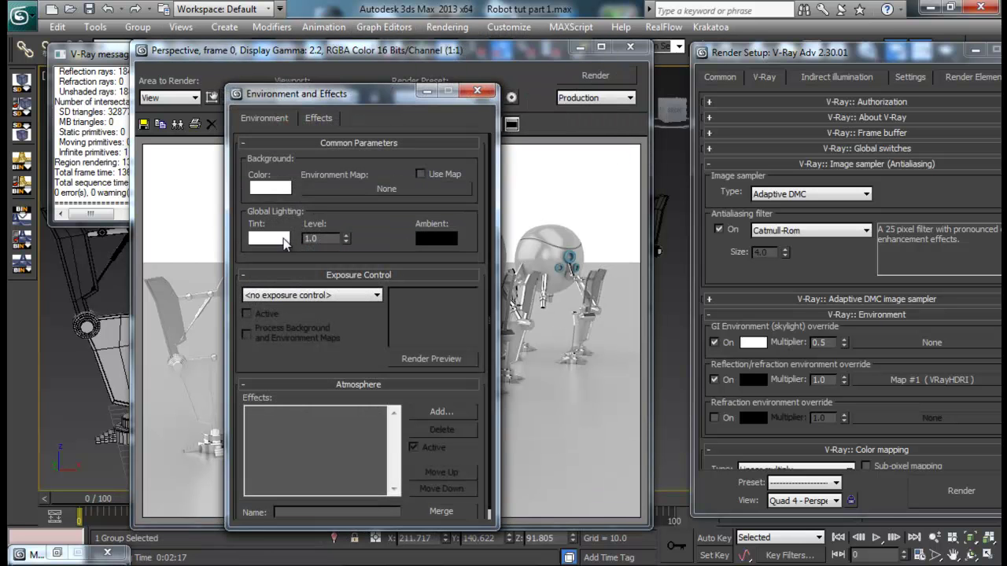
{"action": "left_click", "coordinate": [274, 189]}
{"action": "left_click", "coordinate": [327, 228]}
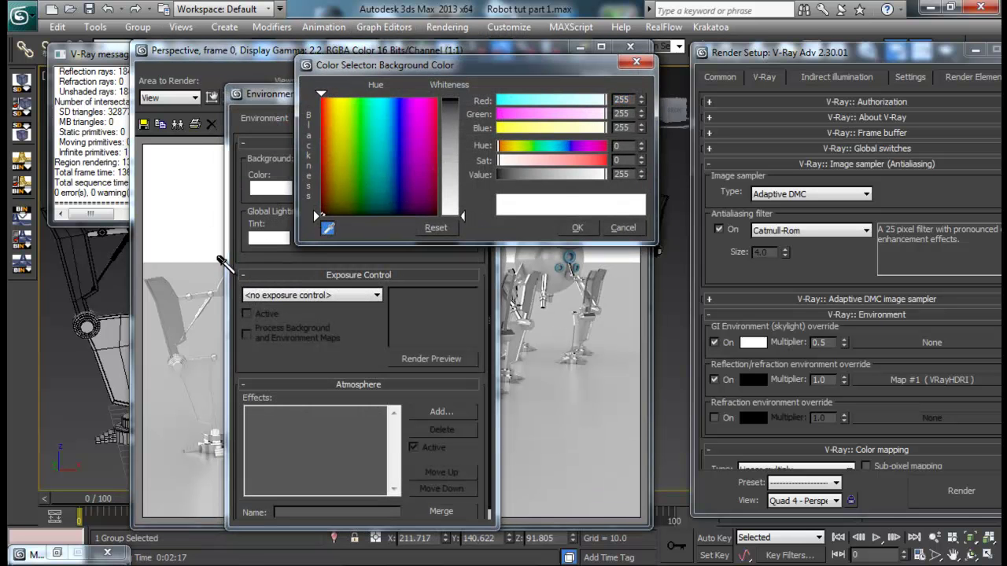
{"action": "left_click", "coordinate": [190, 283]}
{"action": "left_click", "coordinate": [577, 228]}
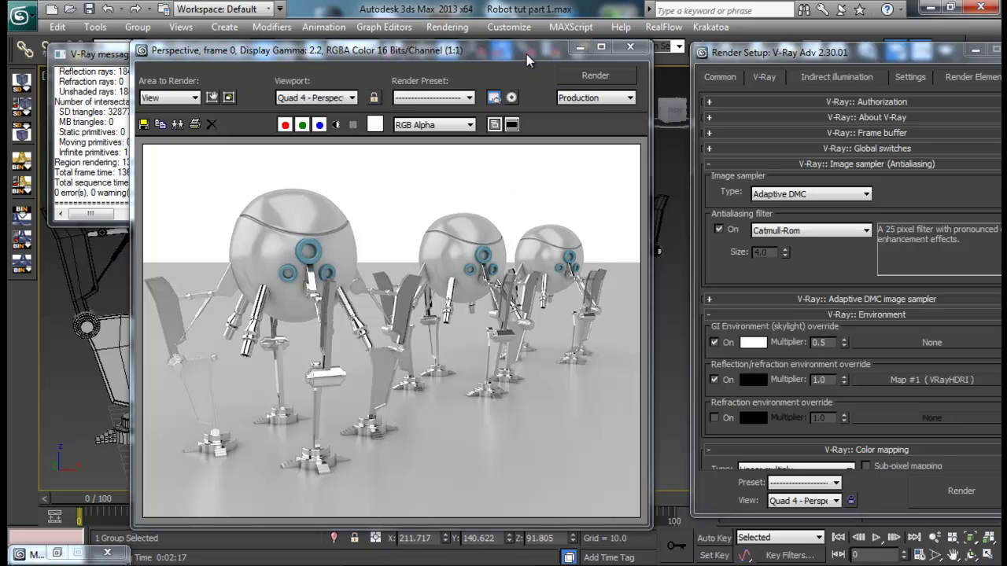
Step: Move the frame buffer to the top of the screen and enlarge it
{"action": "left_click_drag", "start_coordinate": [527, 60], "coordinate": [520, 21]}
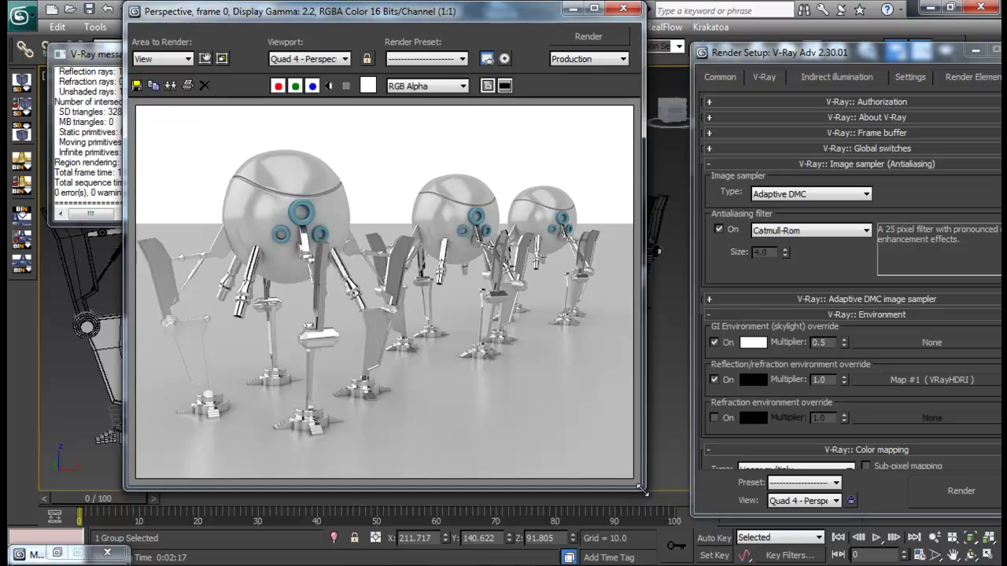
{"action": "left_click_drag", "start_coordinate": [642, 490], "coordinate": [695, 497]}
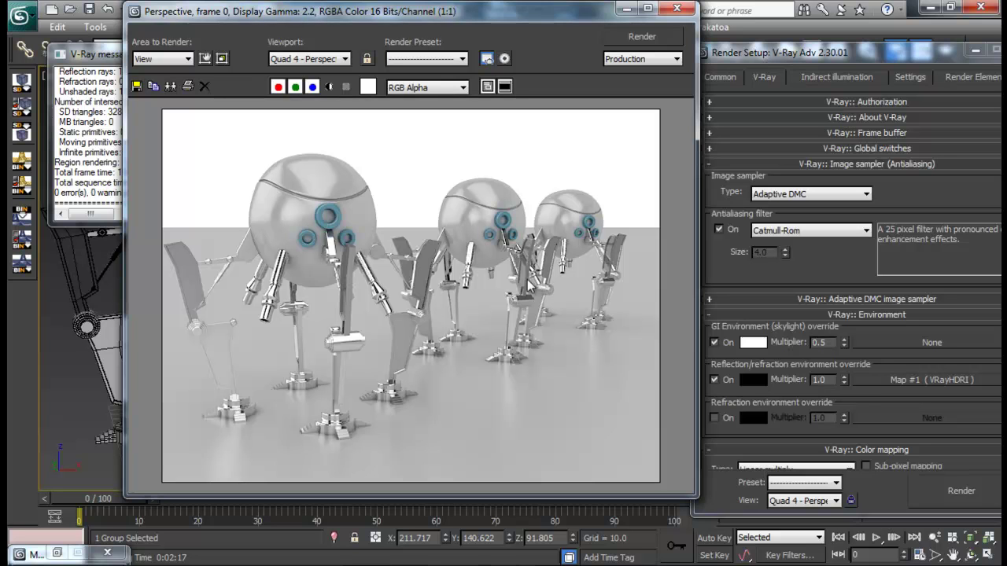
Step: Minimize the render windows, zoom in on the three robots, and bring up the finished render
{"action": "left_click", "coordinate": [627, 7]}
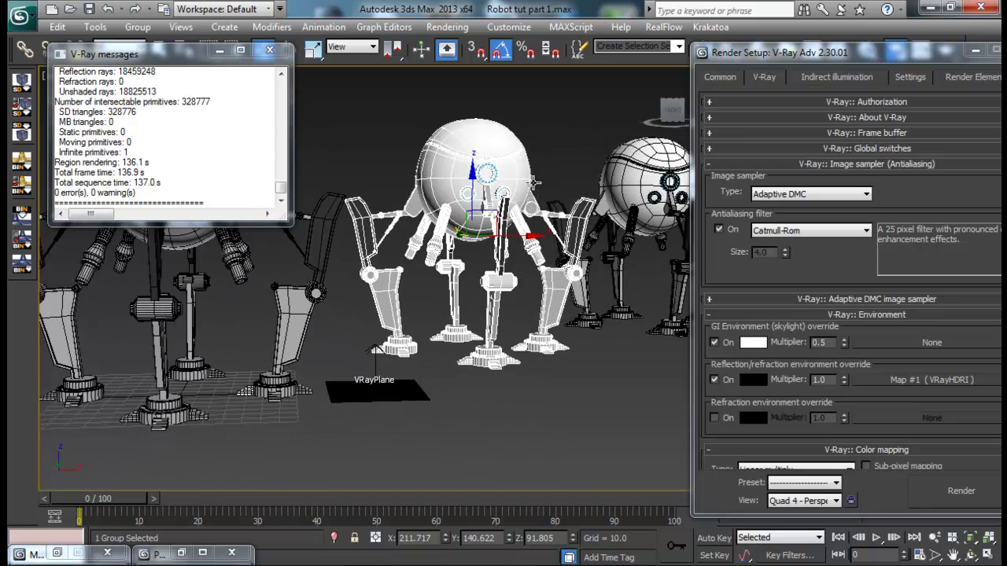
{"action": "left_click", "coordinate": [974, 50]}
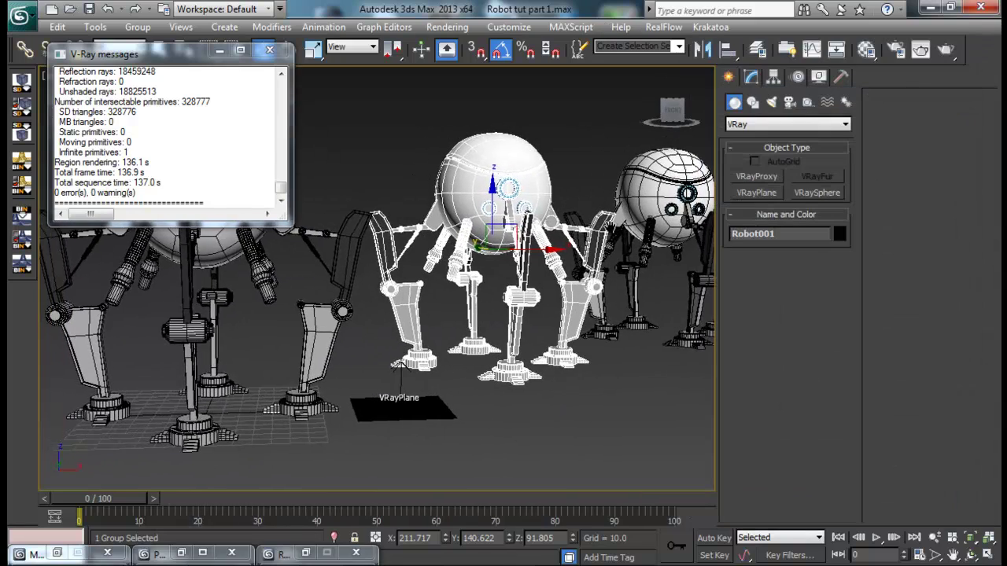
{"action": "scroll", "coordinate": [578, 259], "scroll_direction": "down", "scroll_amount": 5}
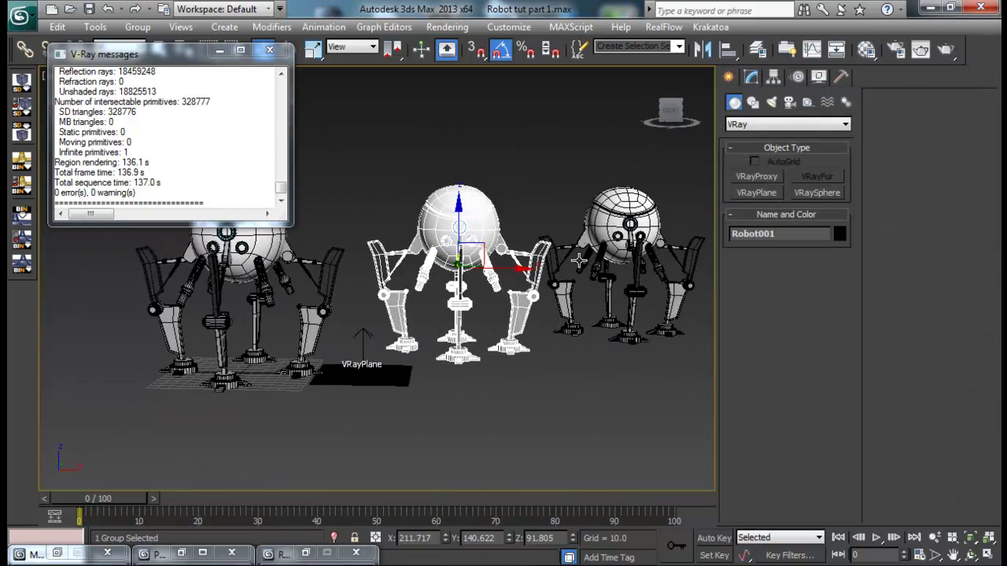
{"action": "left_click", "coordinate": [934, 538]}
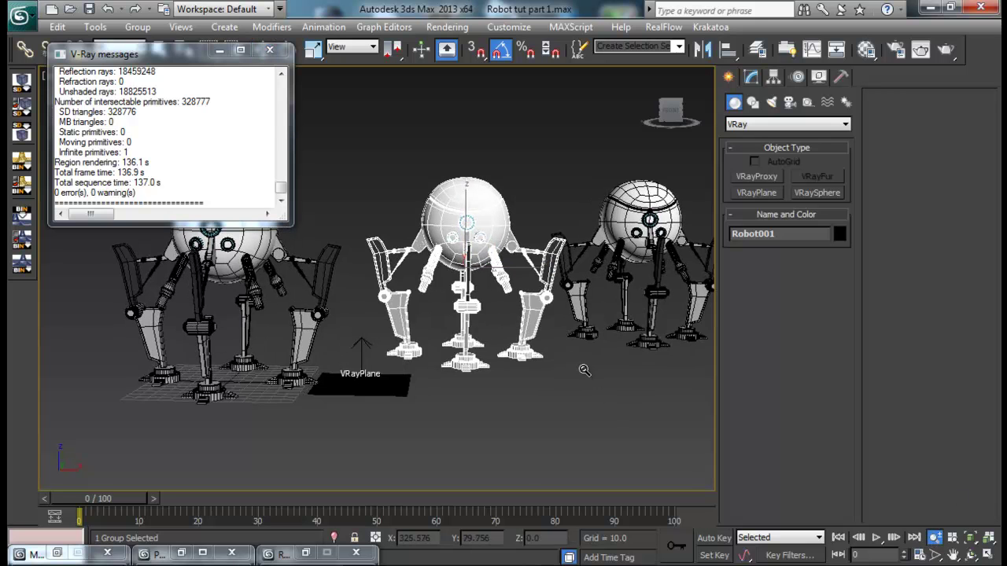
{"action": "left_click_drag", "start_coordinate": [580, 367], "coordinate": [563, 350]}
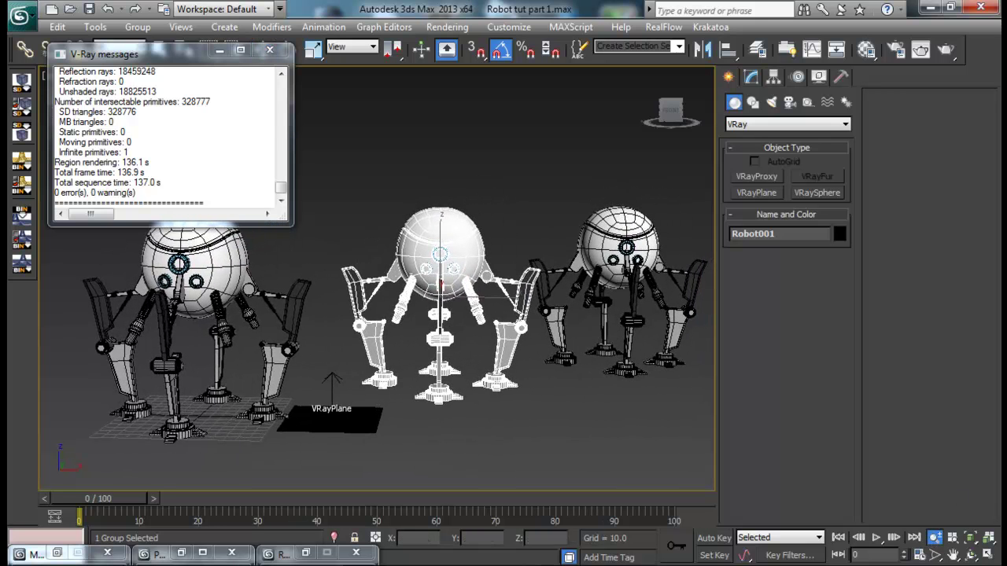
{"action": "key", "text": "alt+Tab"}
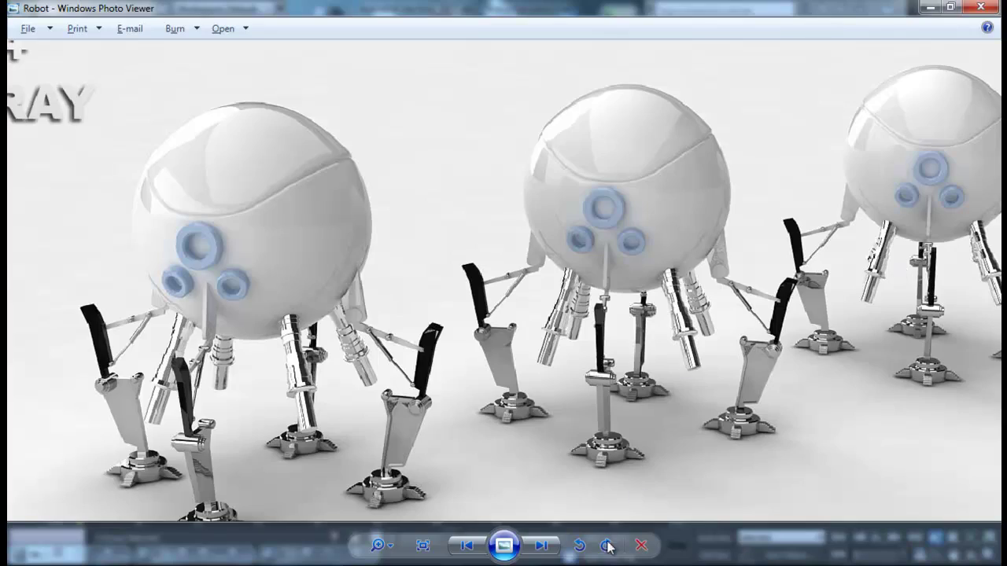
Step: Close Windows Photo Viewer, then pan and orbit the viewport toward the three robots
{"action": "key", "text": "alt+F4"}
{"action": "middle_click_drag", "start_coordinate": [549, 364], "coordinate": [528, 349]}
{"action": "middle_click_drag", "start_coordinate": [460, 326], "coordinate": [397, 332], "text": "alt"}
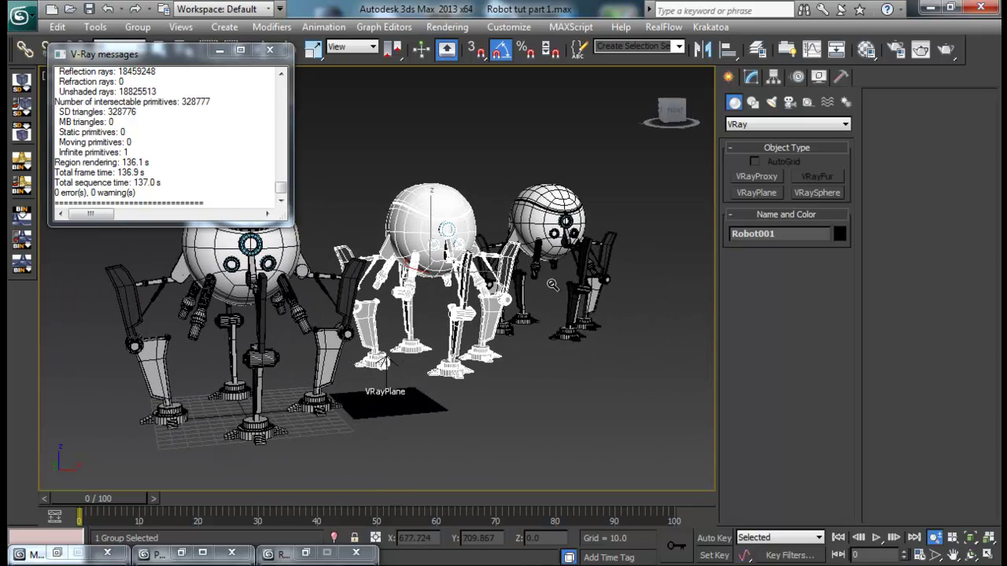
Step: Choose the HDTV (video) 1920×1080 output size, then restore the Material Editor and frame buffer
{"action": "left_click", "coordinate": [889, 50]}
{"action": "left_click", "coordinate": [718, 77]}
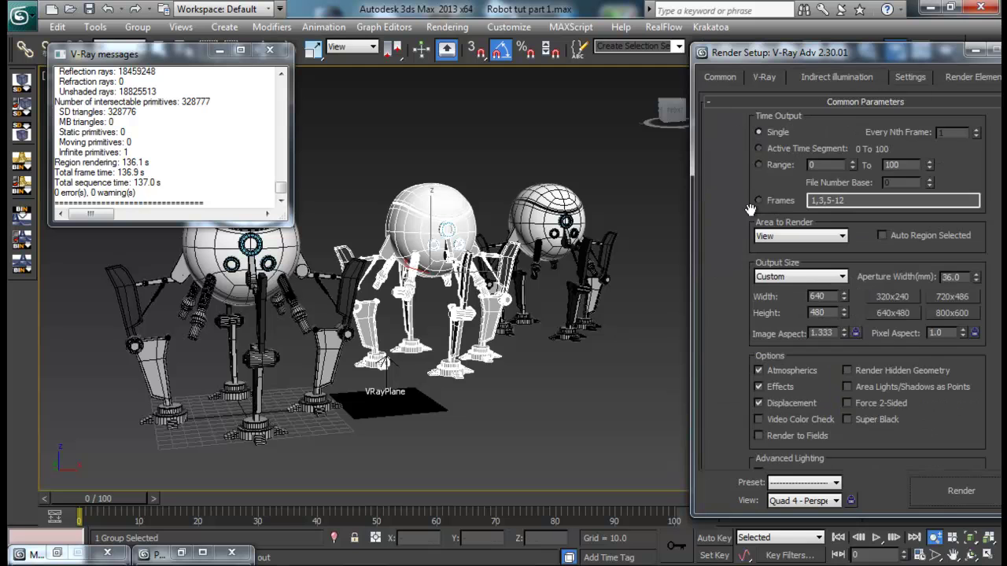
{"action": "left_click", "coordinate": [810, 279]}
{"action": "left_click", "coordinate": [780, 466]}
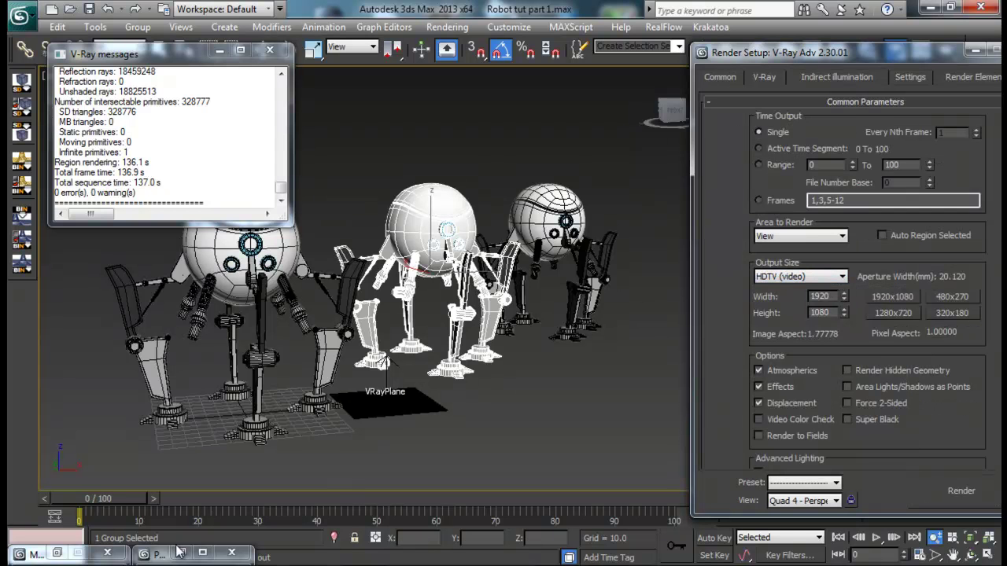
{"action": "left_click", "coordinate": [58, 553]}
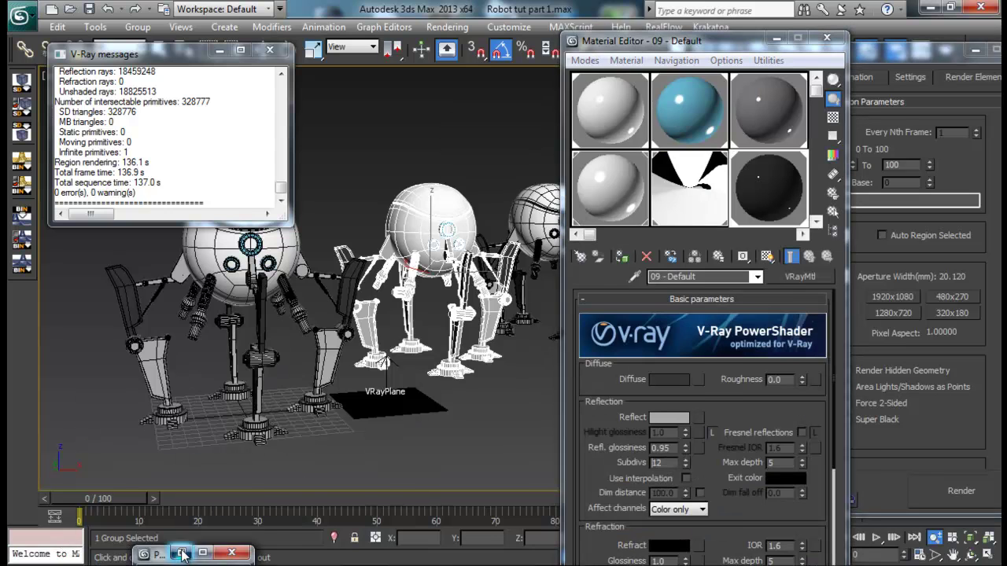
{"action": "left_click", "coordinate": [181, 553]}
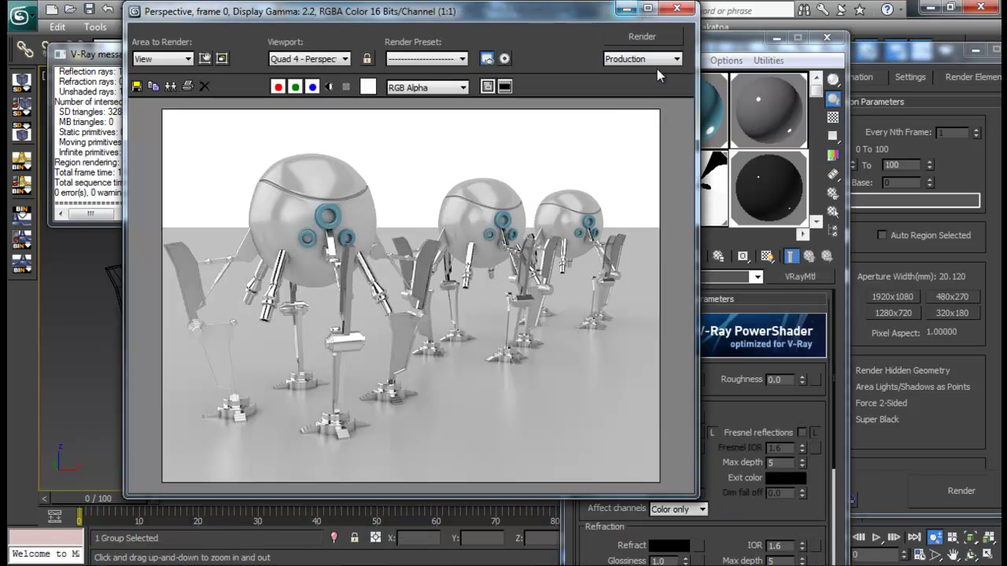